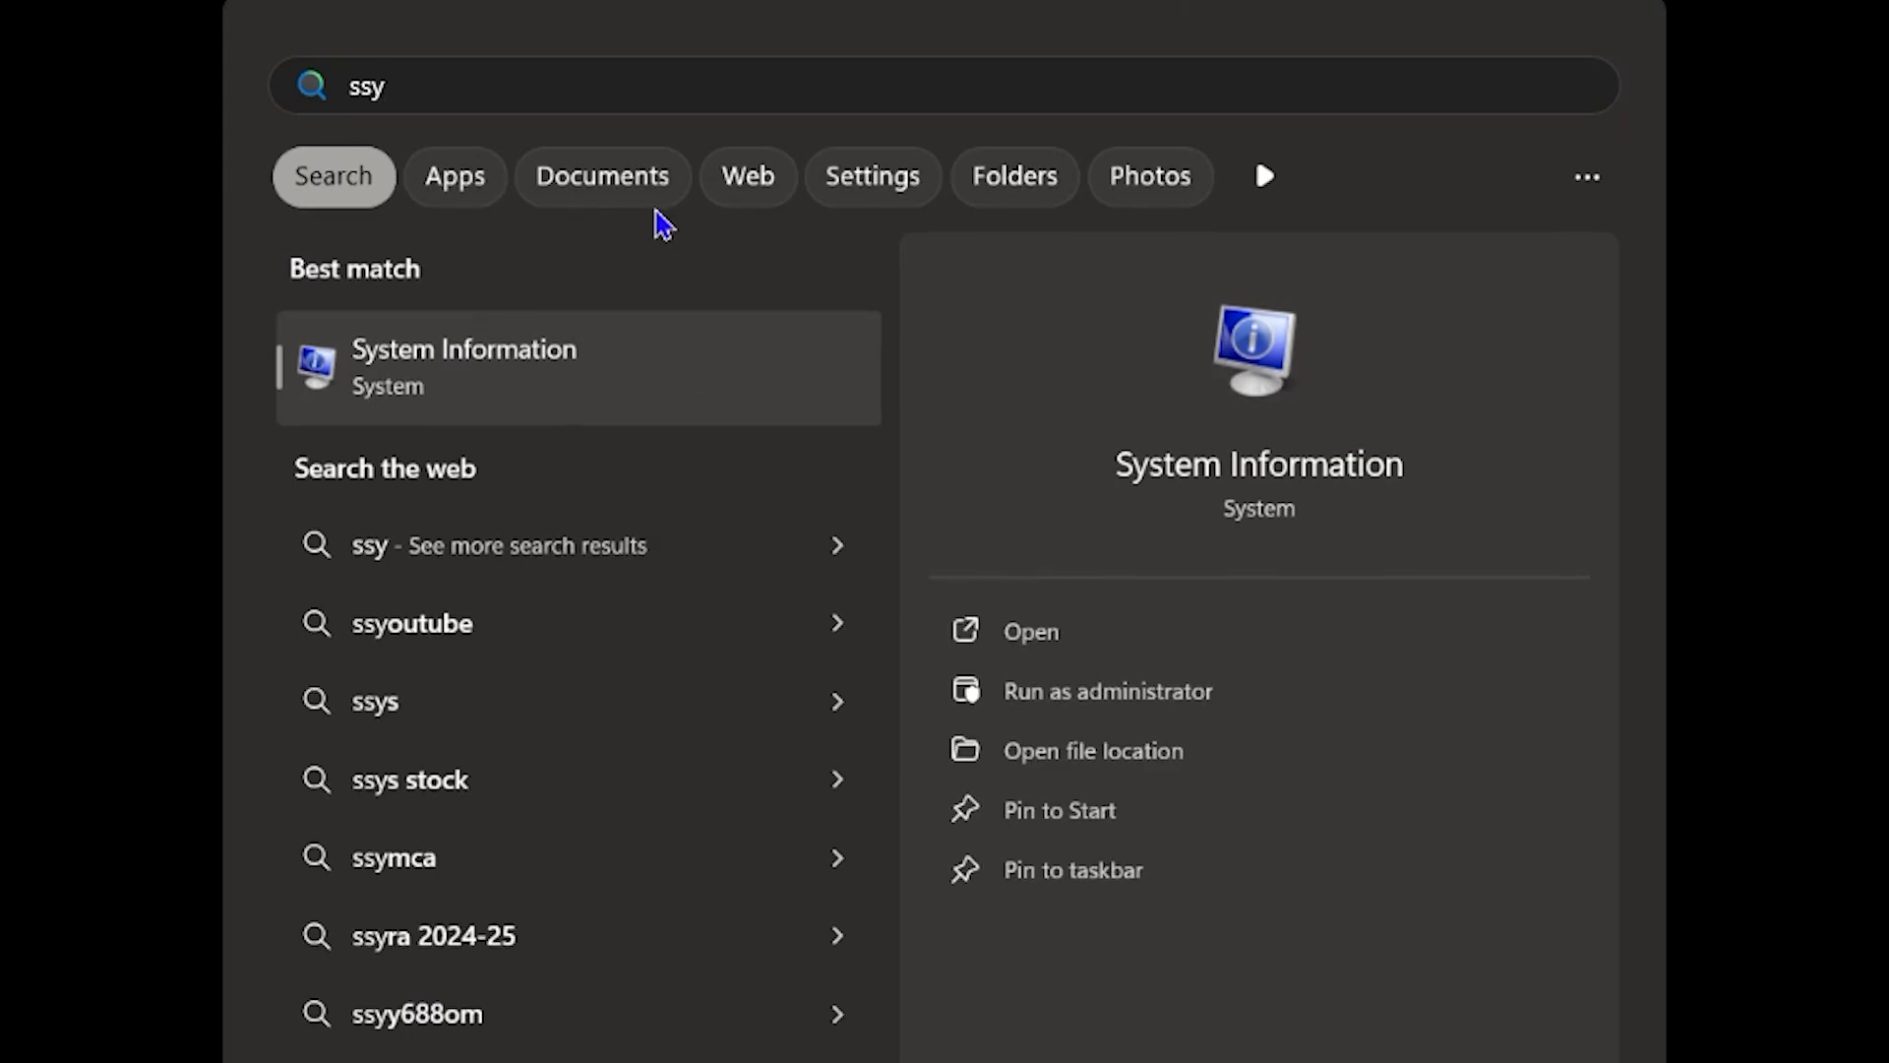
Step: Open System Information, check the computer's system model in the system summary, and close it
left_click(549, 388)
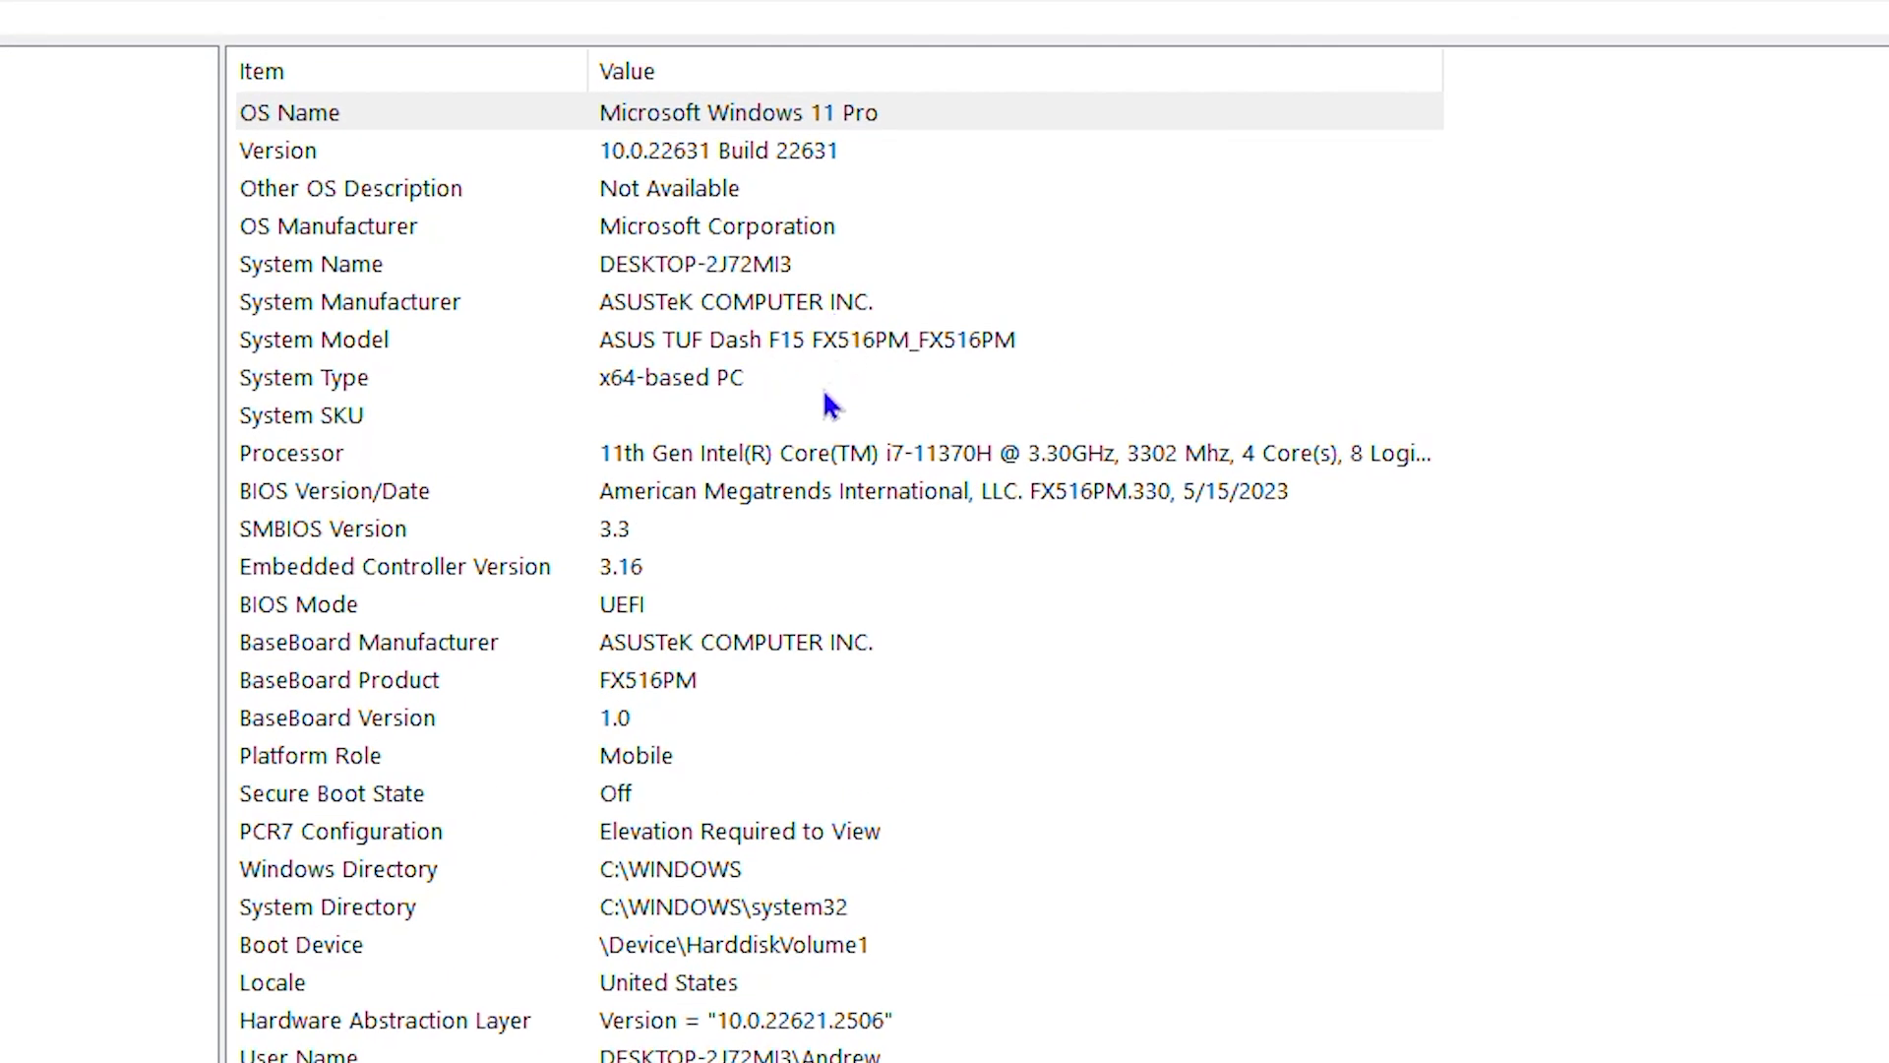
left_click(844, 346)
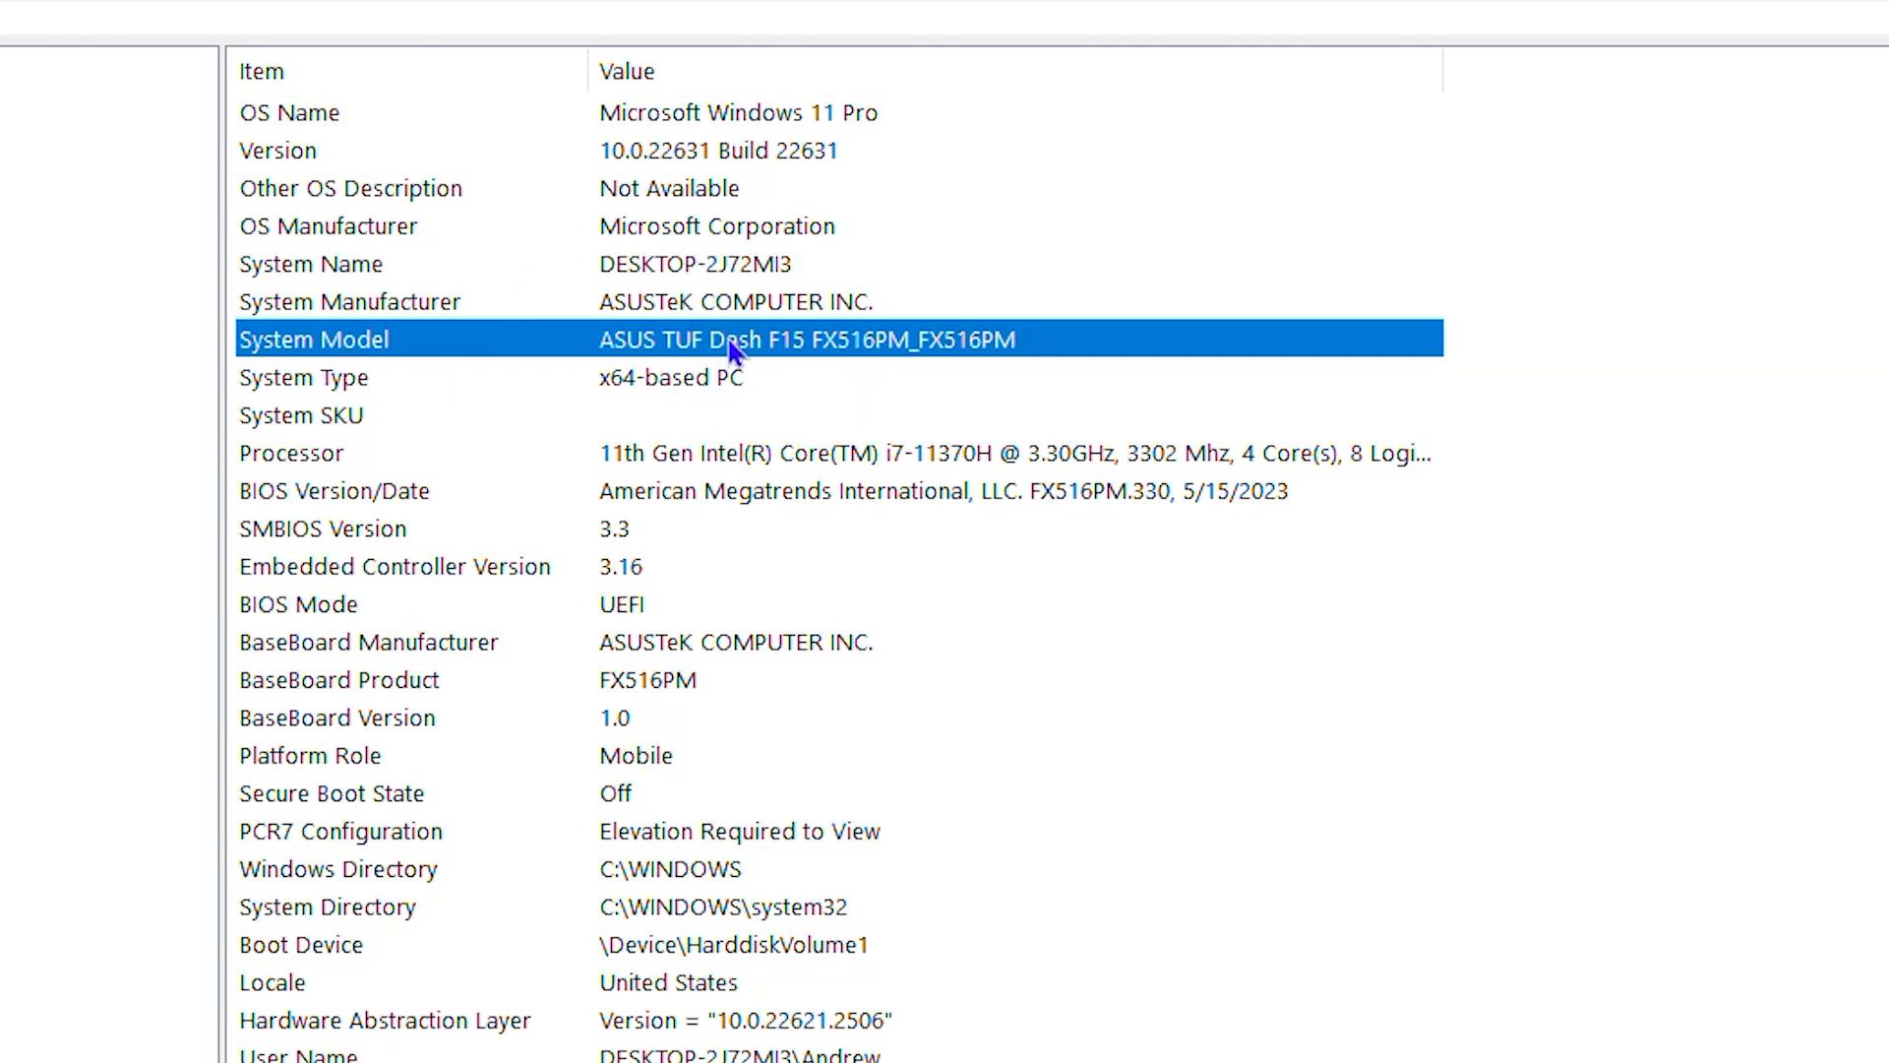
scroll(758, 492, "down", 3)
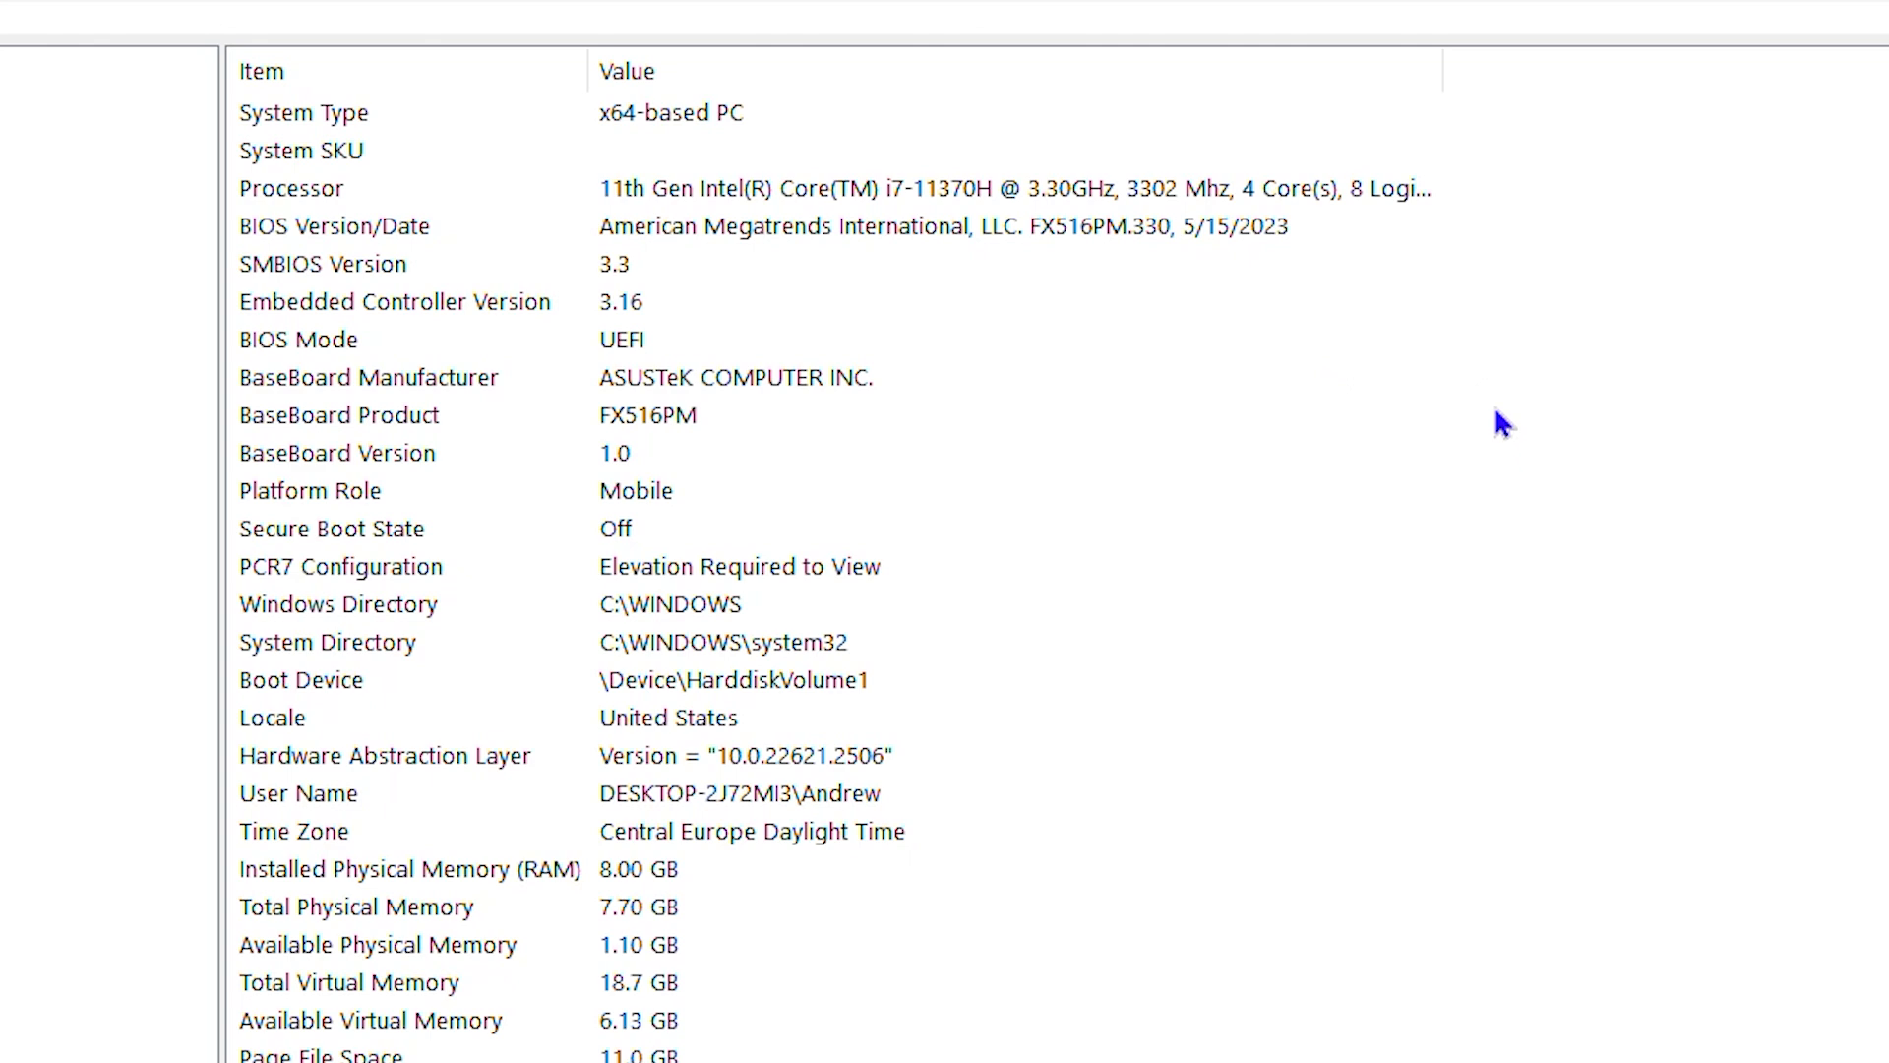
scroll(1467, 447, "up", 3)
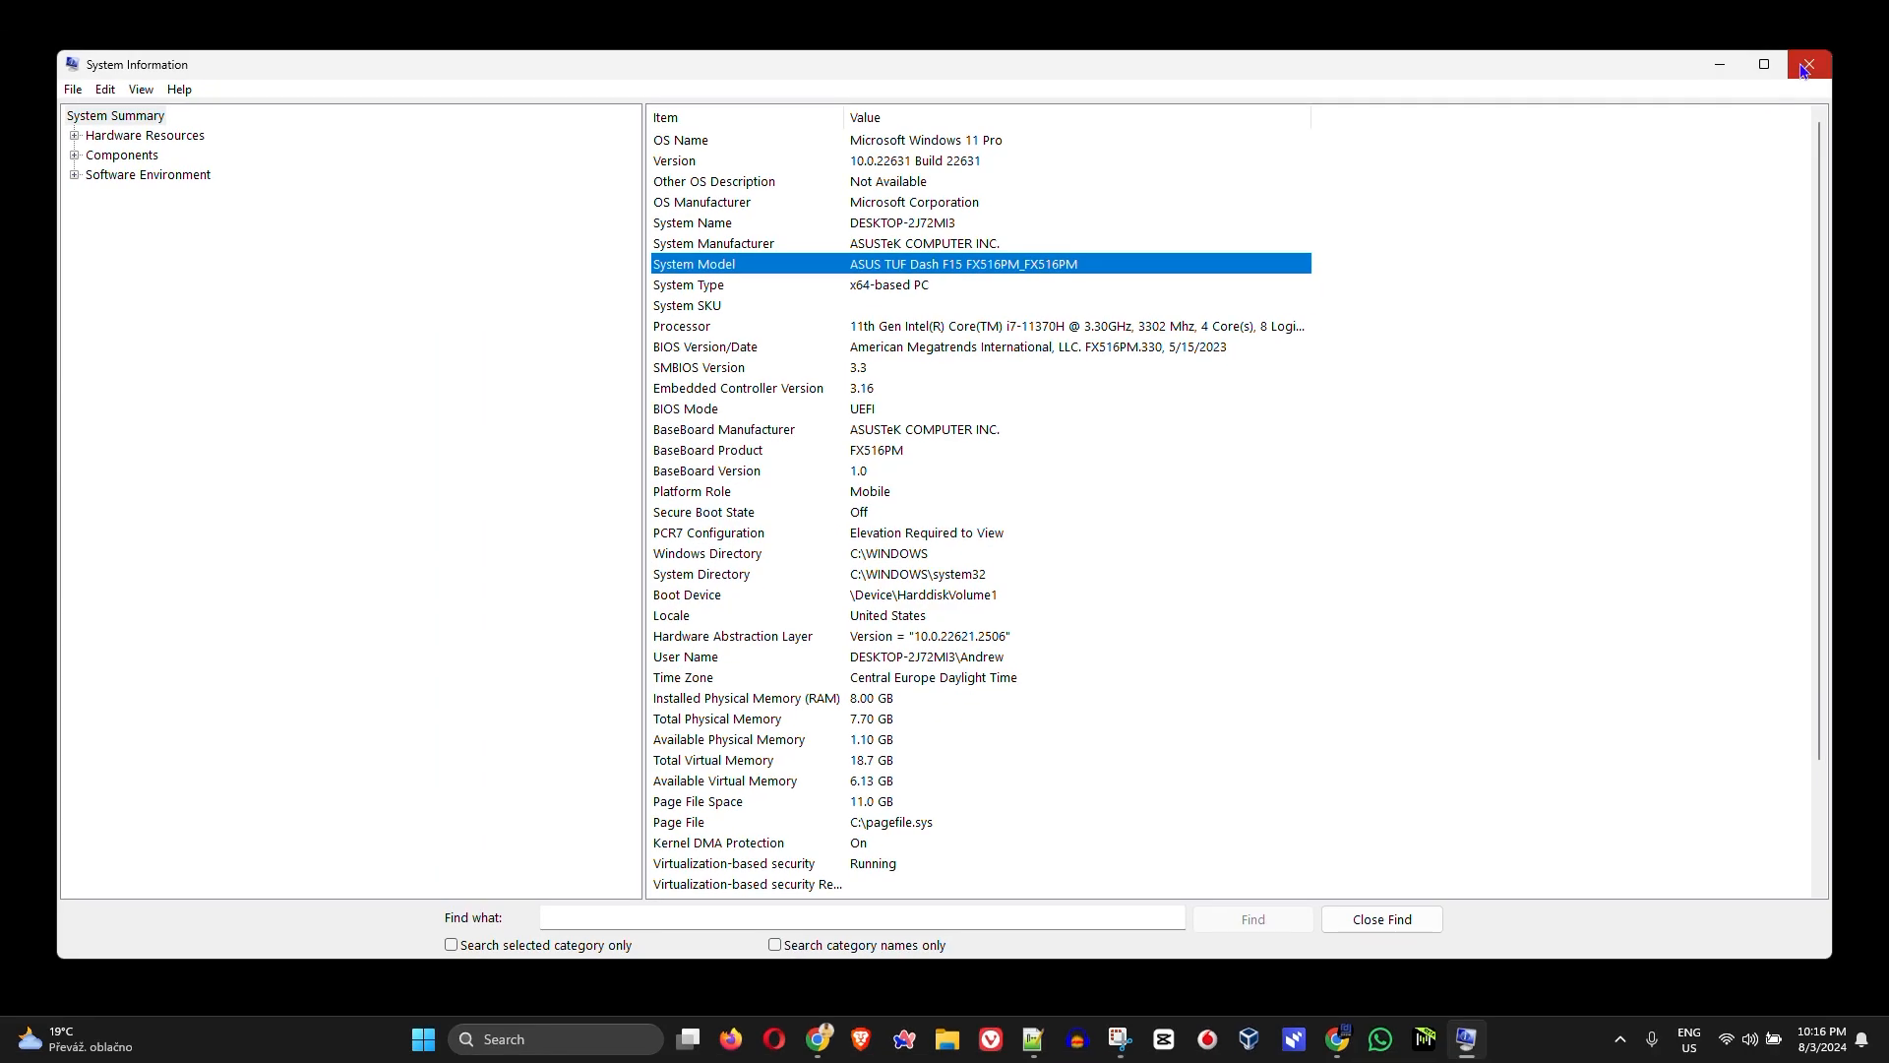
left_click(1807, 65)
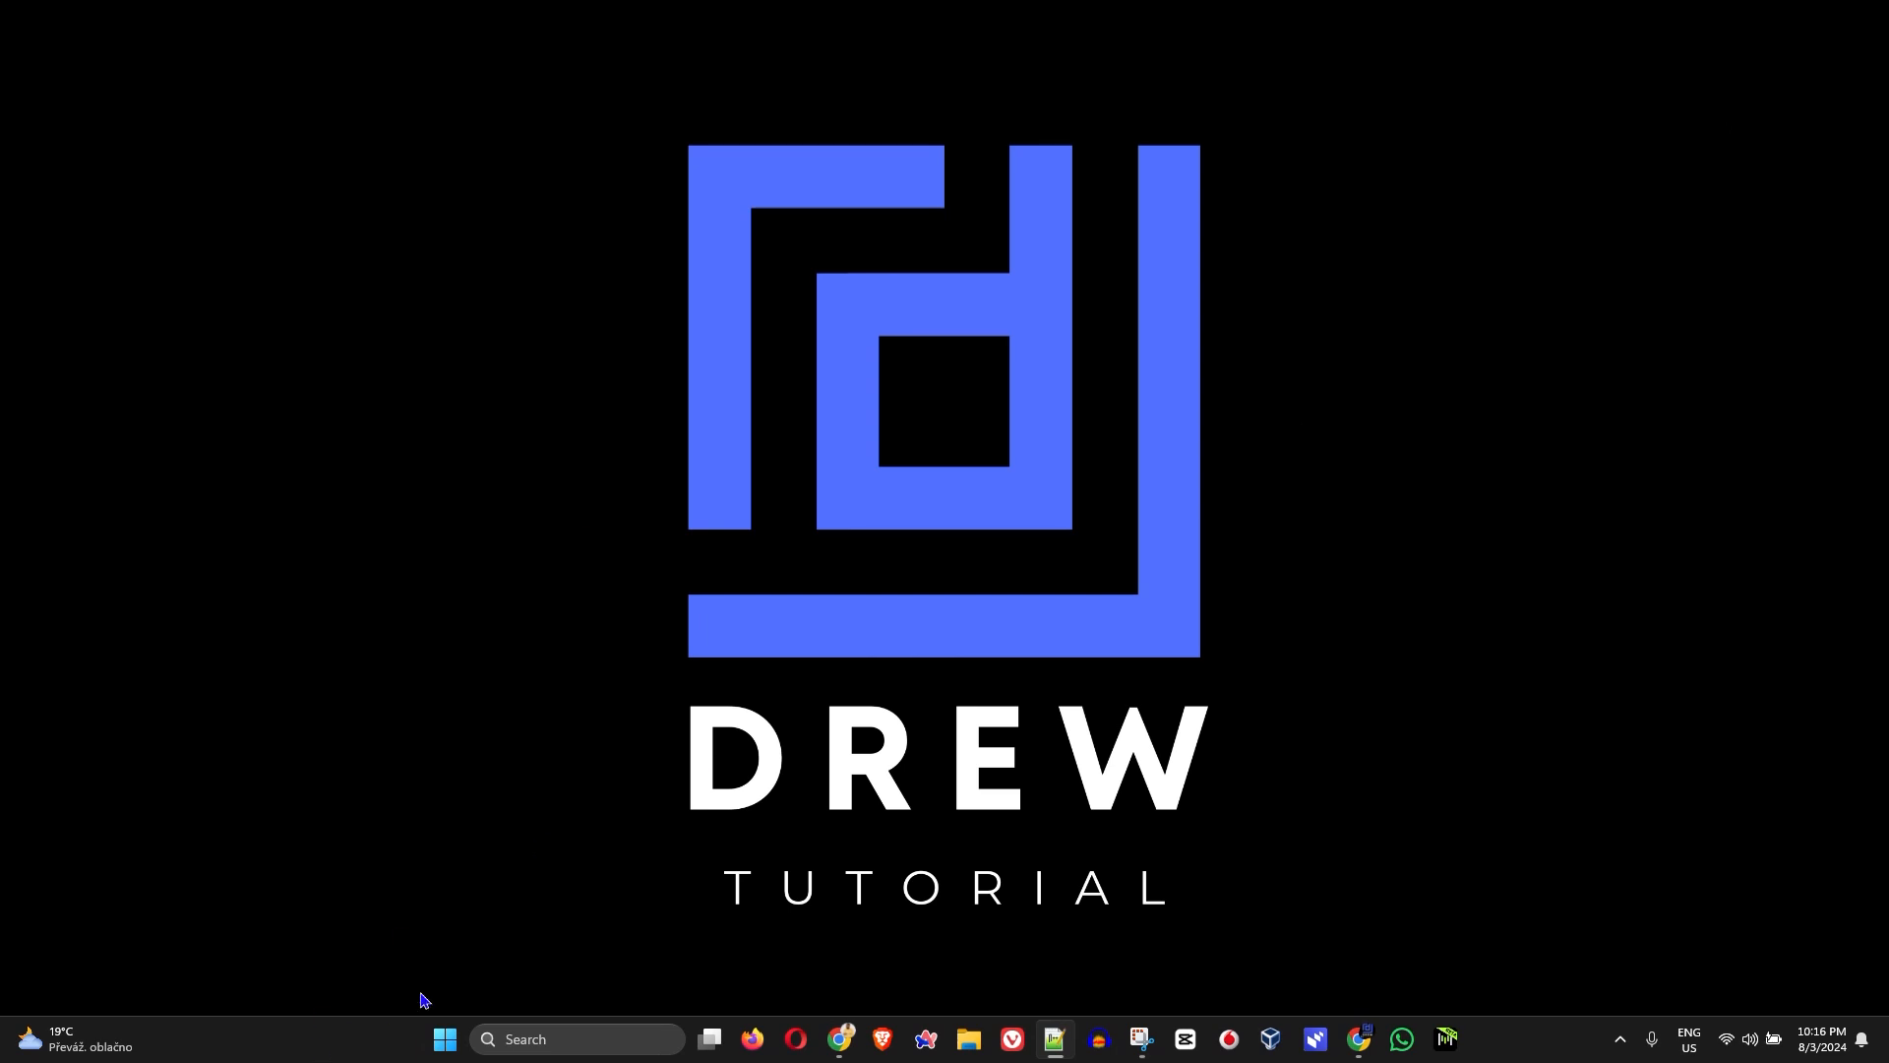
Step: Open Device Manager and check which devices are listed under the Bluetooth category
right_click(445, 1045)
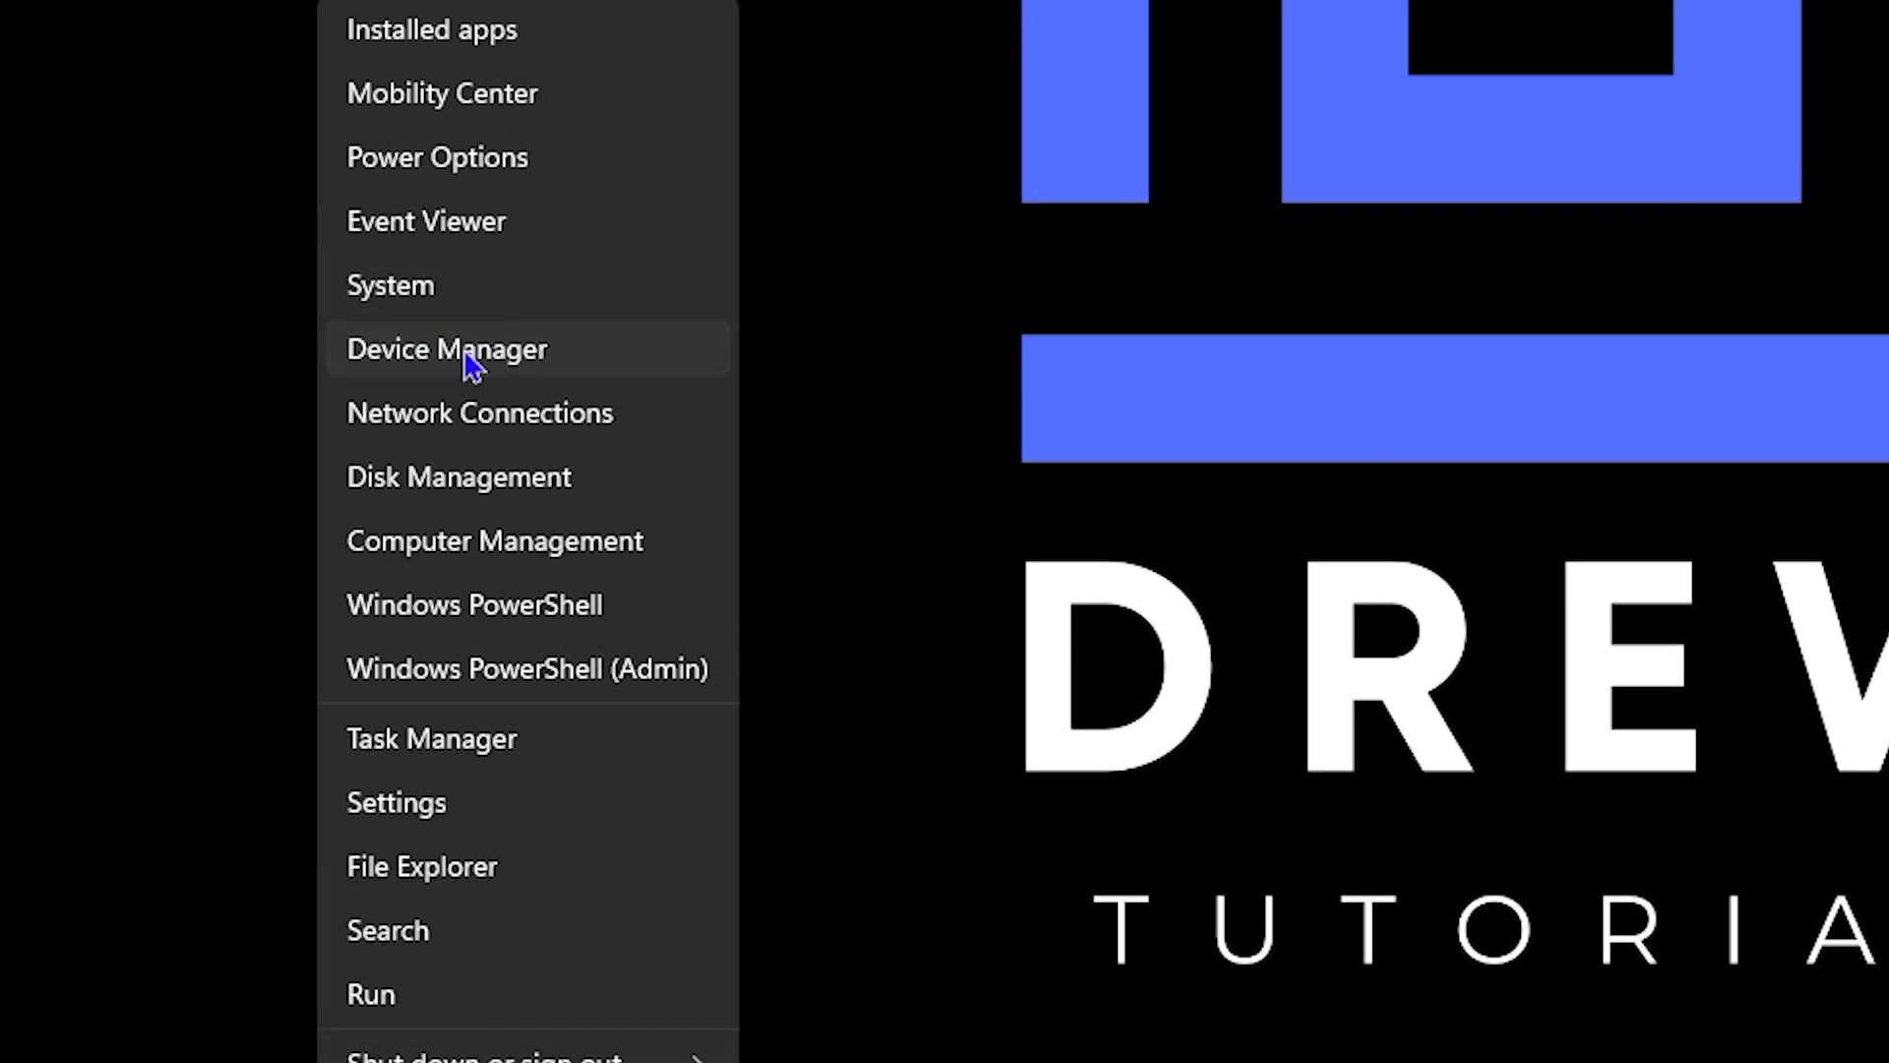
left_click(471, 364)
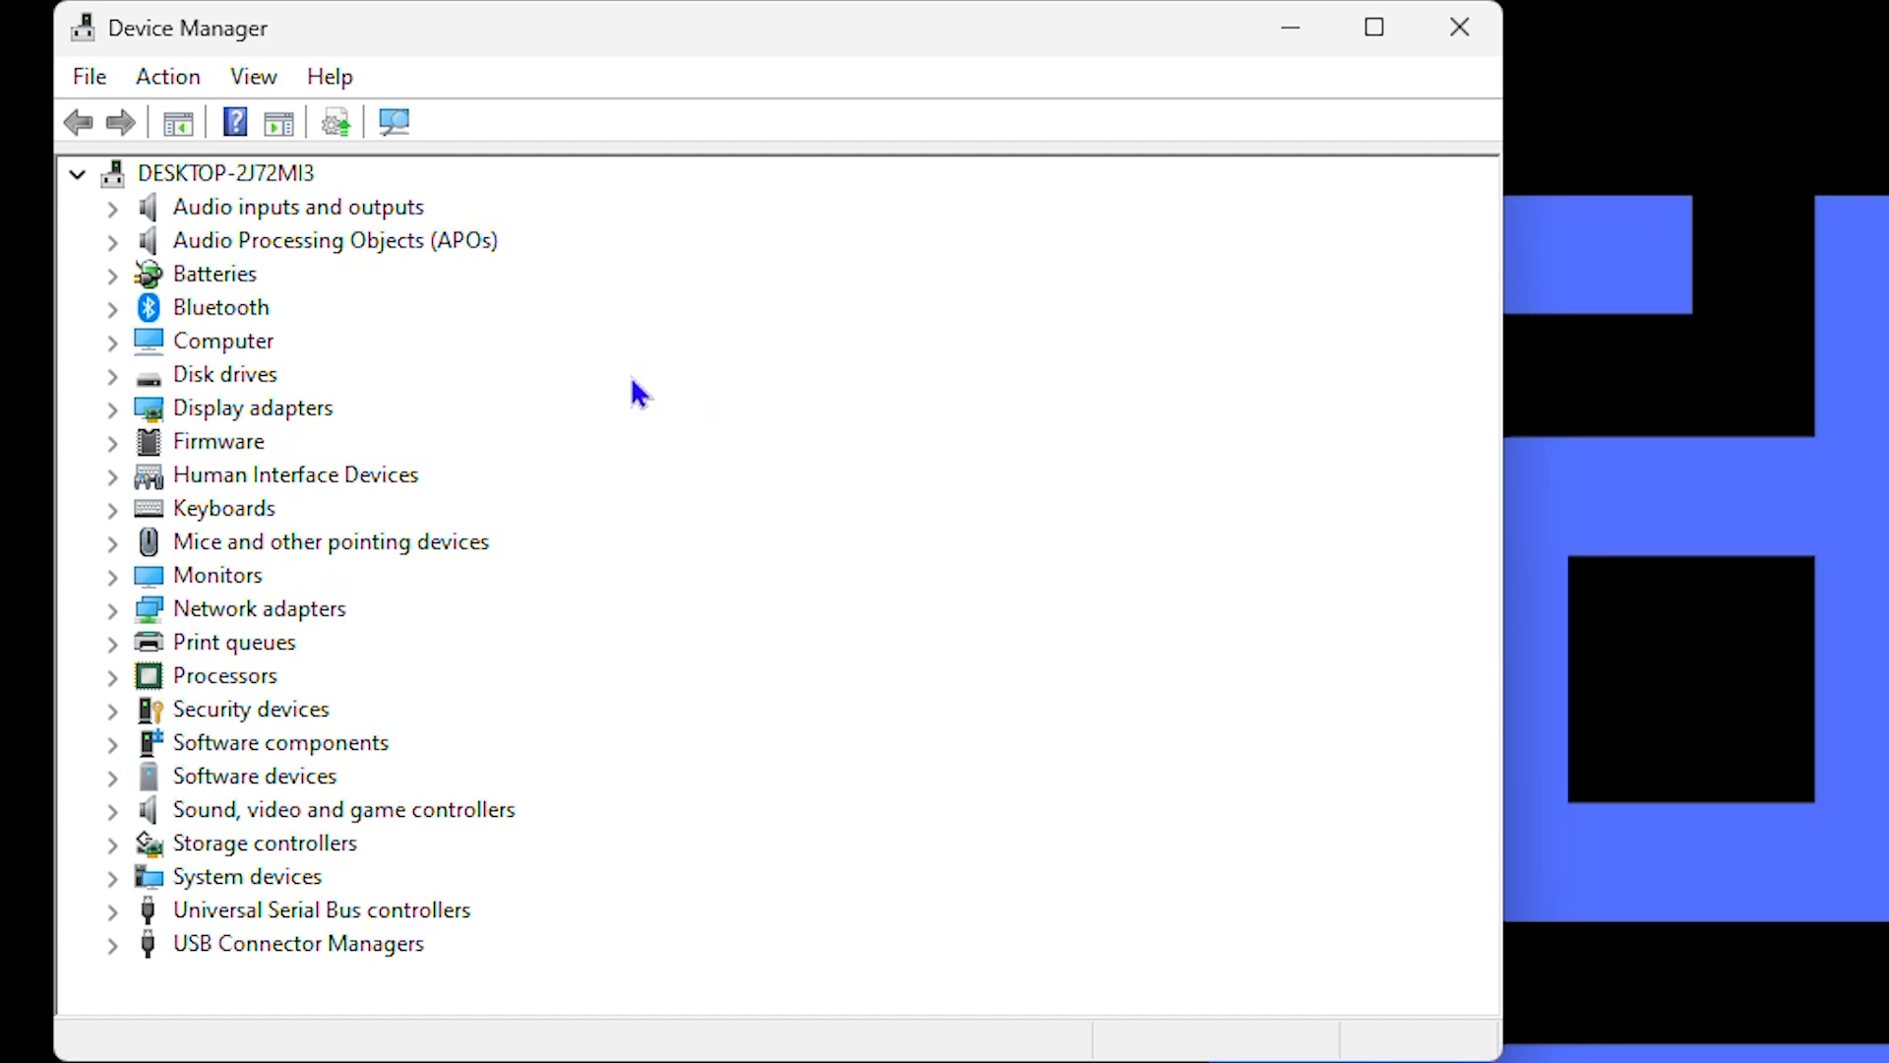
left_click(111, 323)
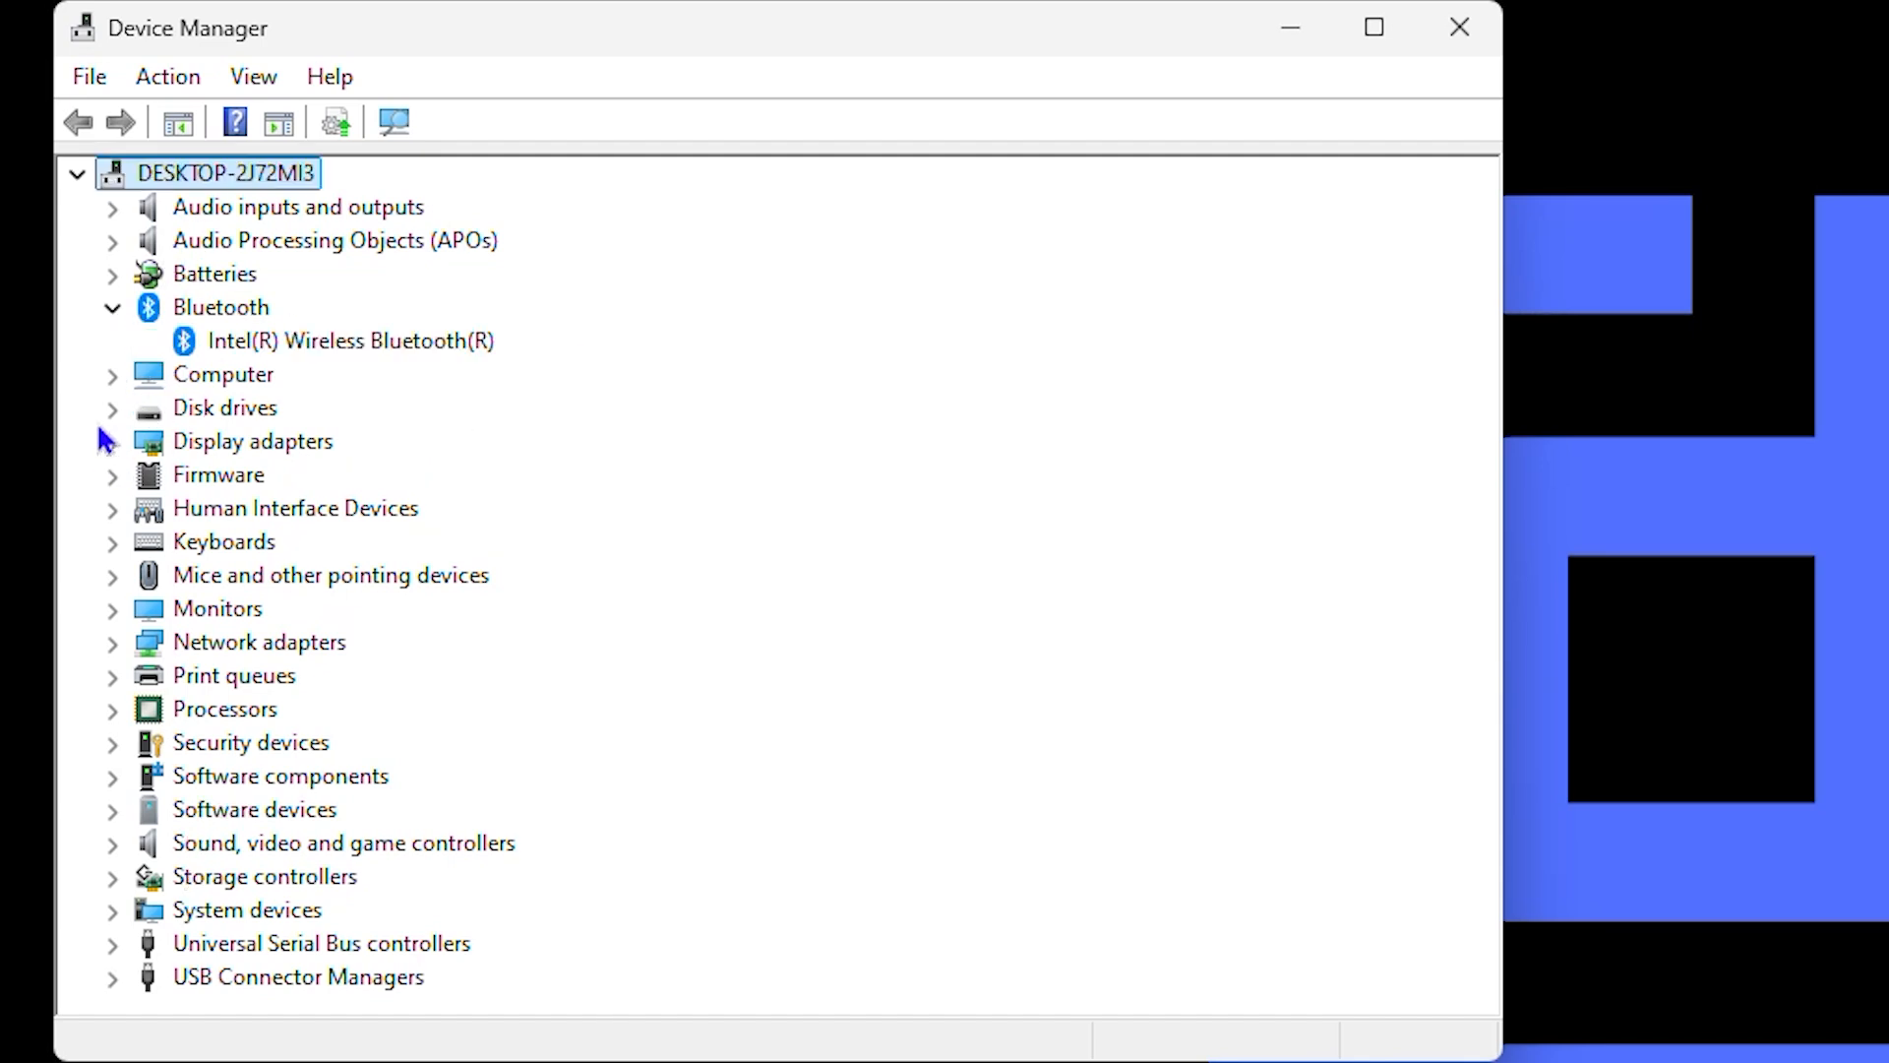
left_click(113, 309)
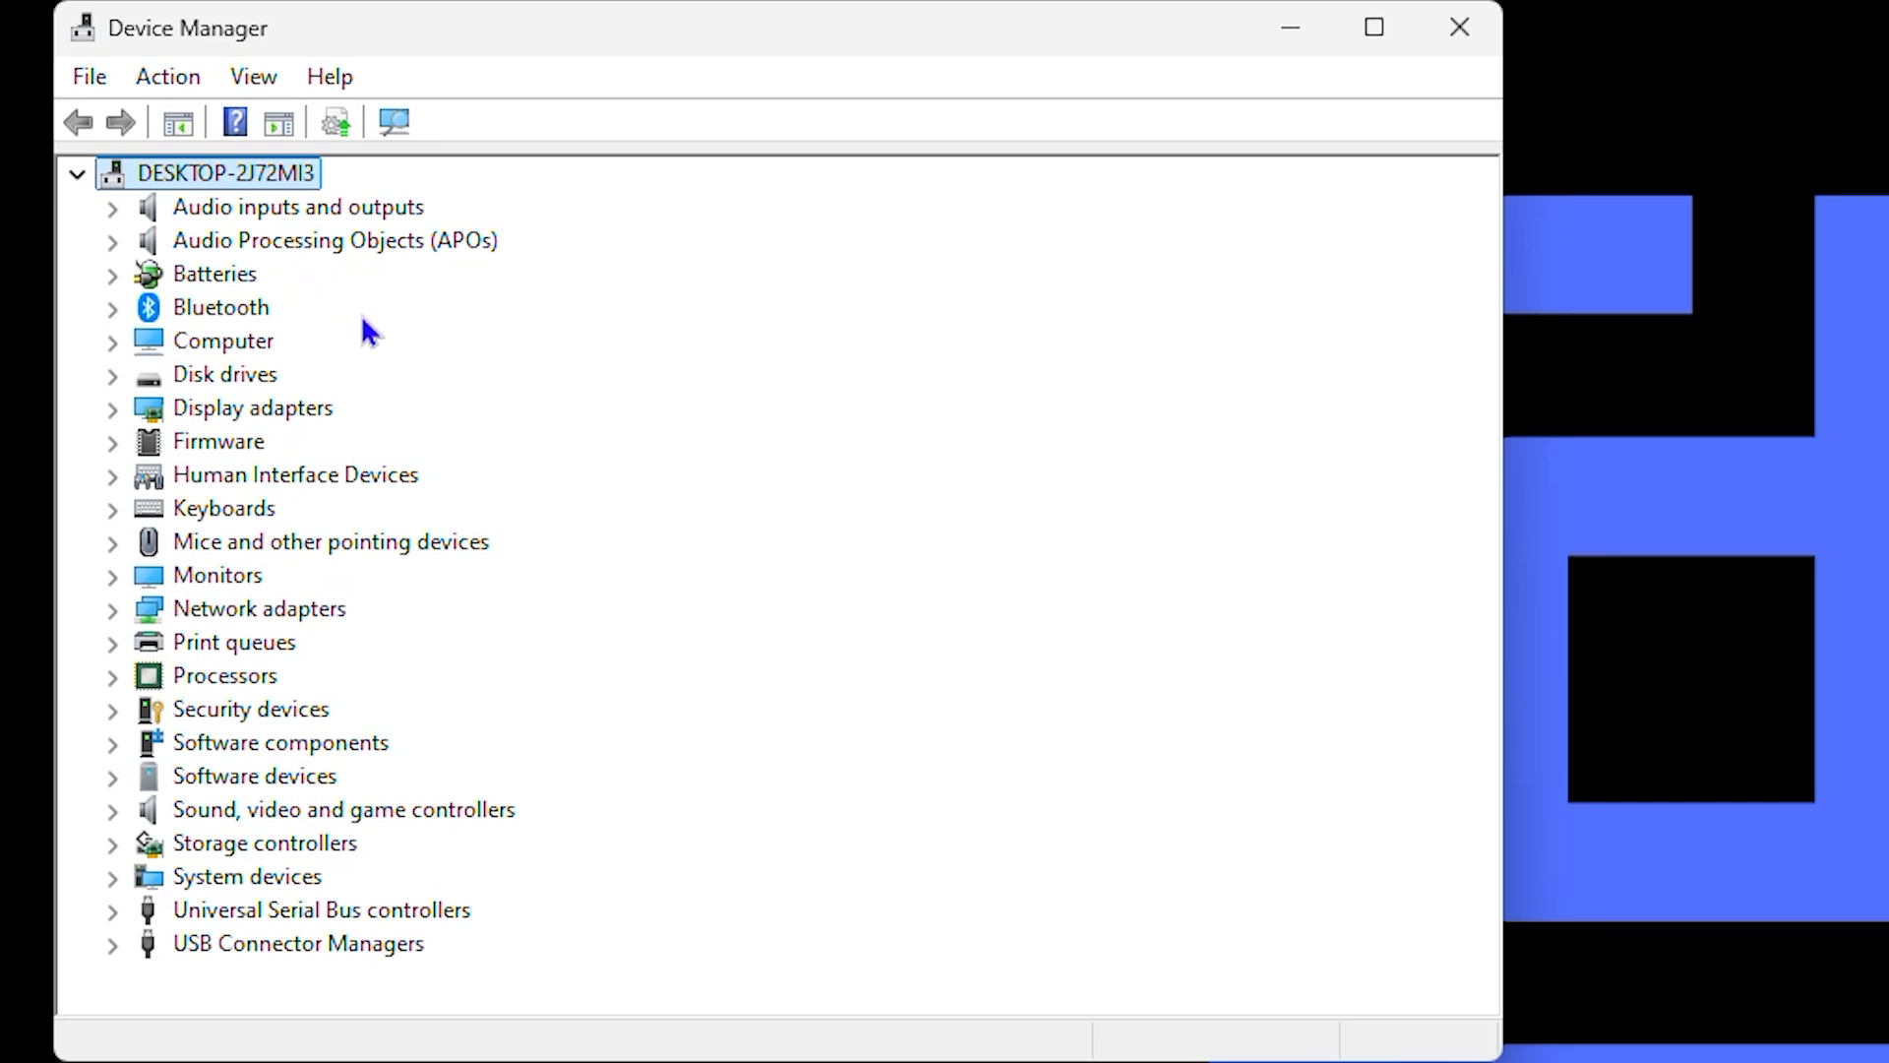
Step: Scan the computer for hardware changes and expand the Bluetooth category
left_click(183, 81)
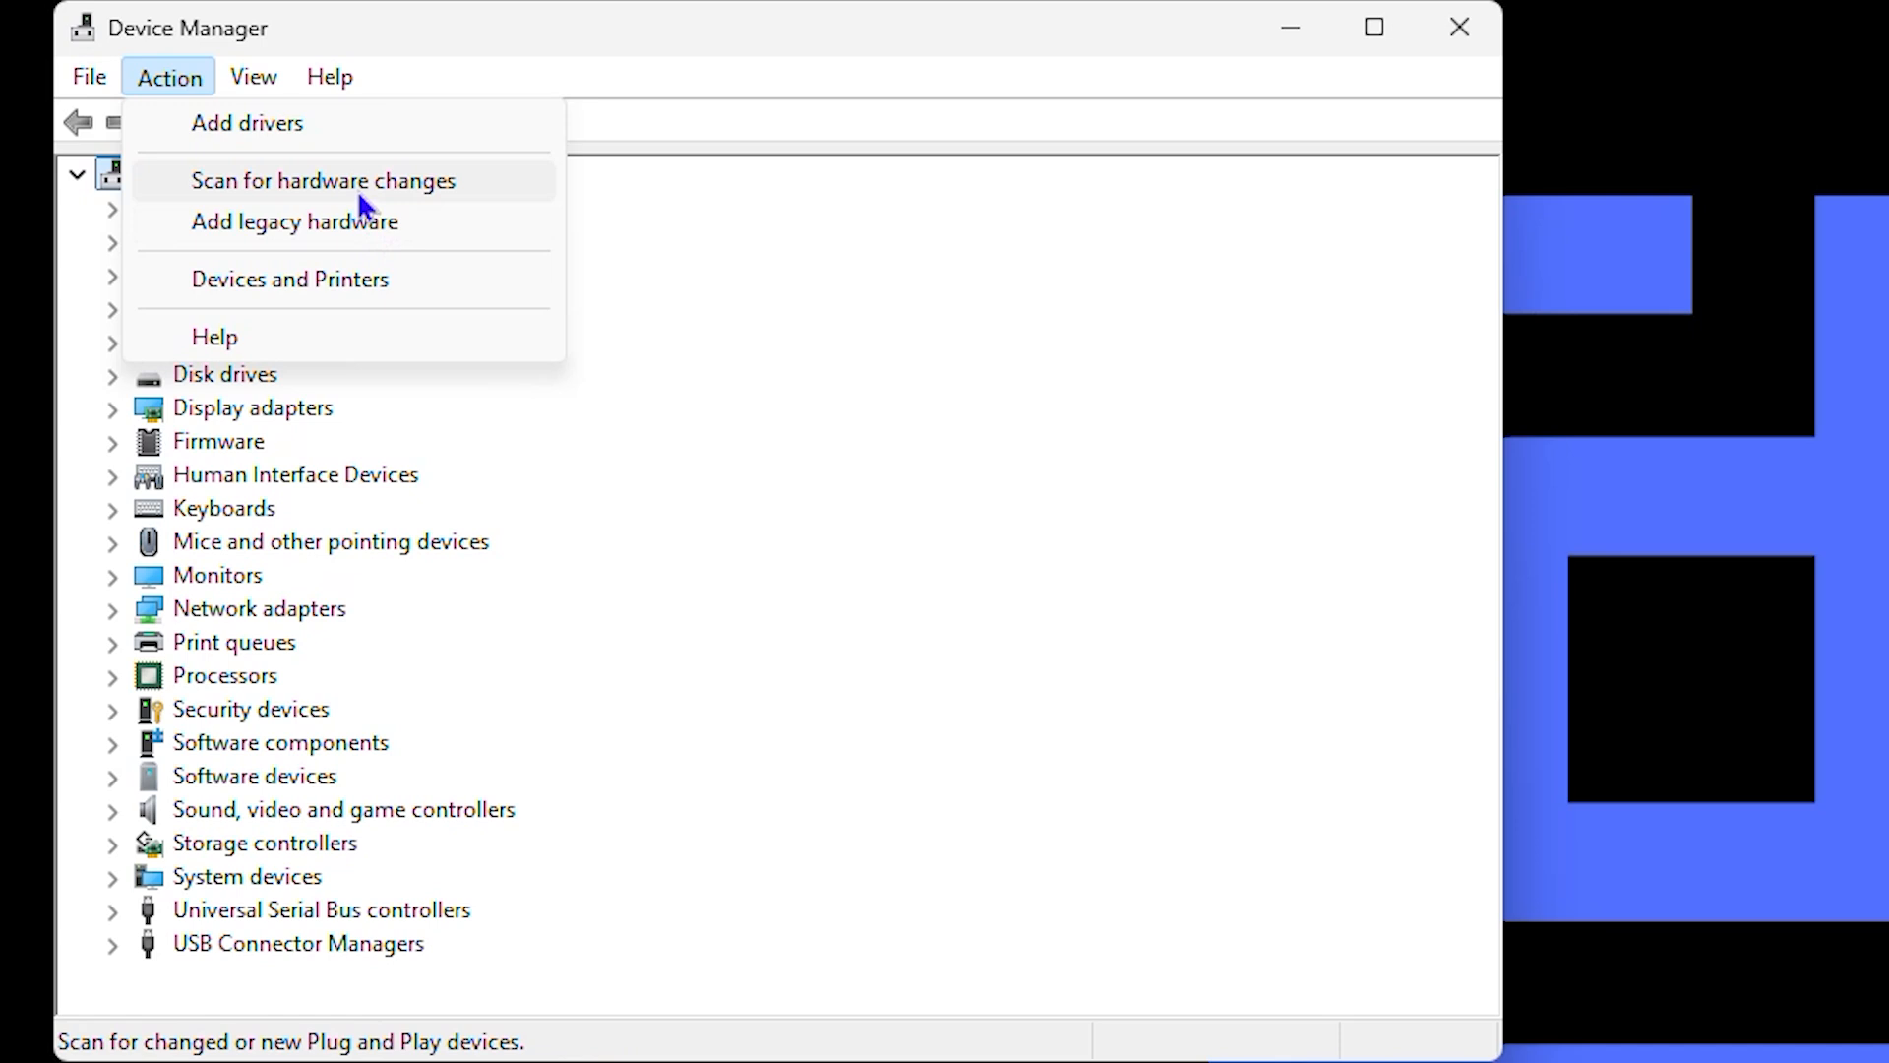
left_click(356, 189)
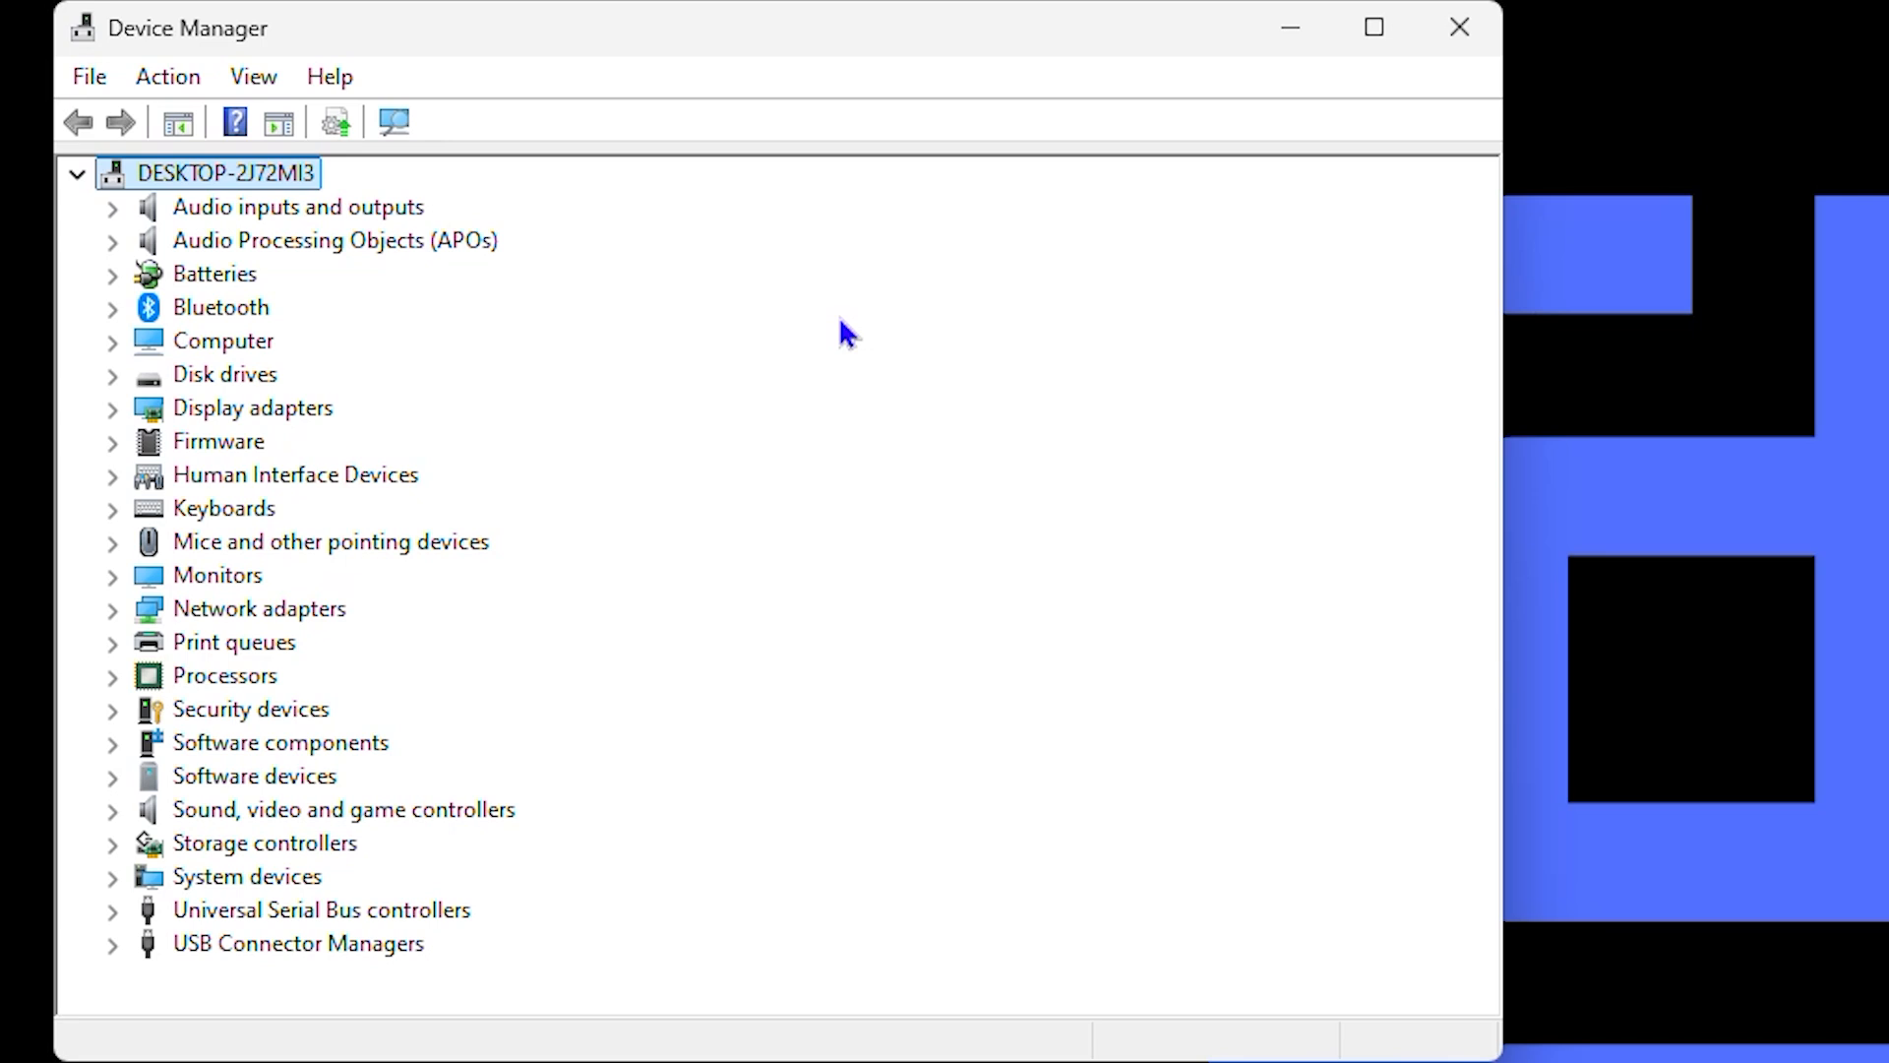
left_click(111, 309)
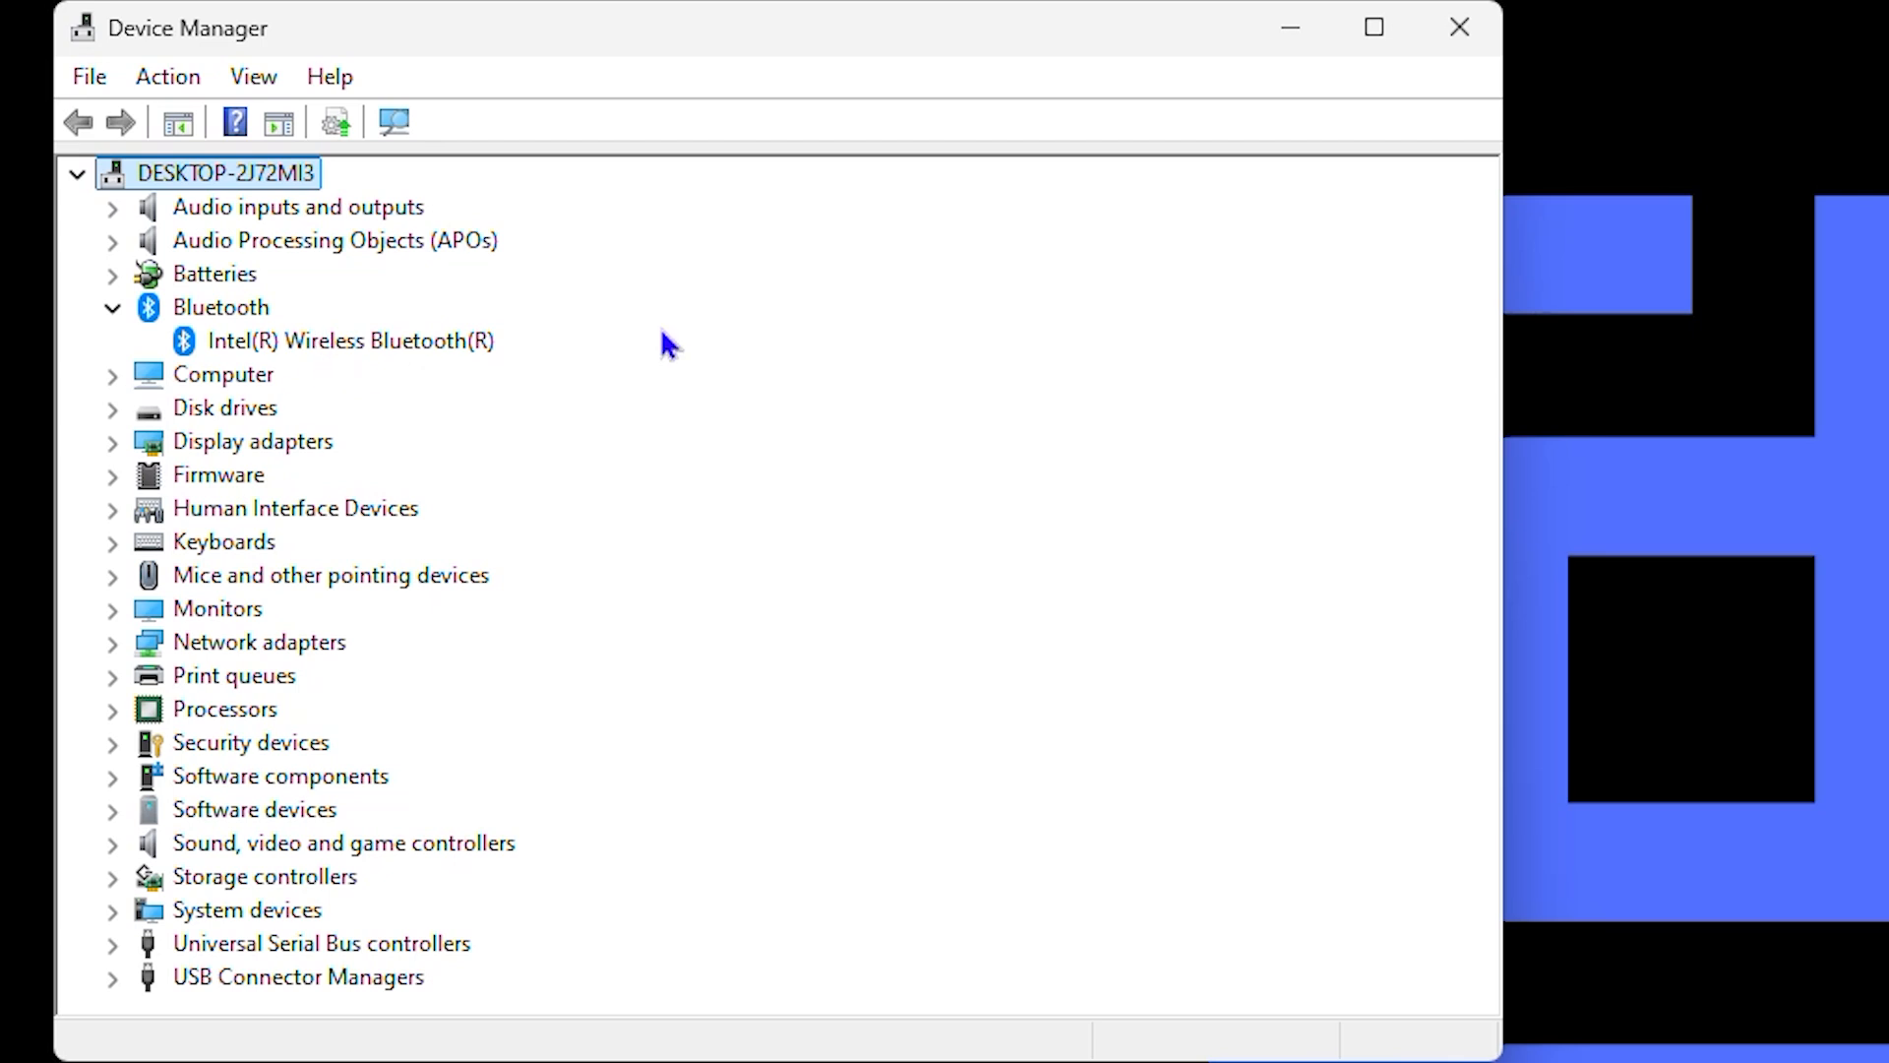
Step: Check the installed driver version in the Intel(R) Wireless Bluetooth(R) properties, then close the properties and Device Manager
left_click(1461, 39)
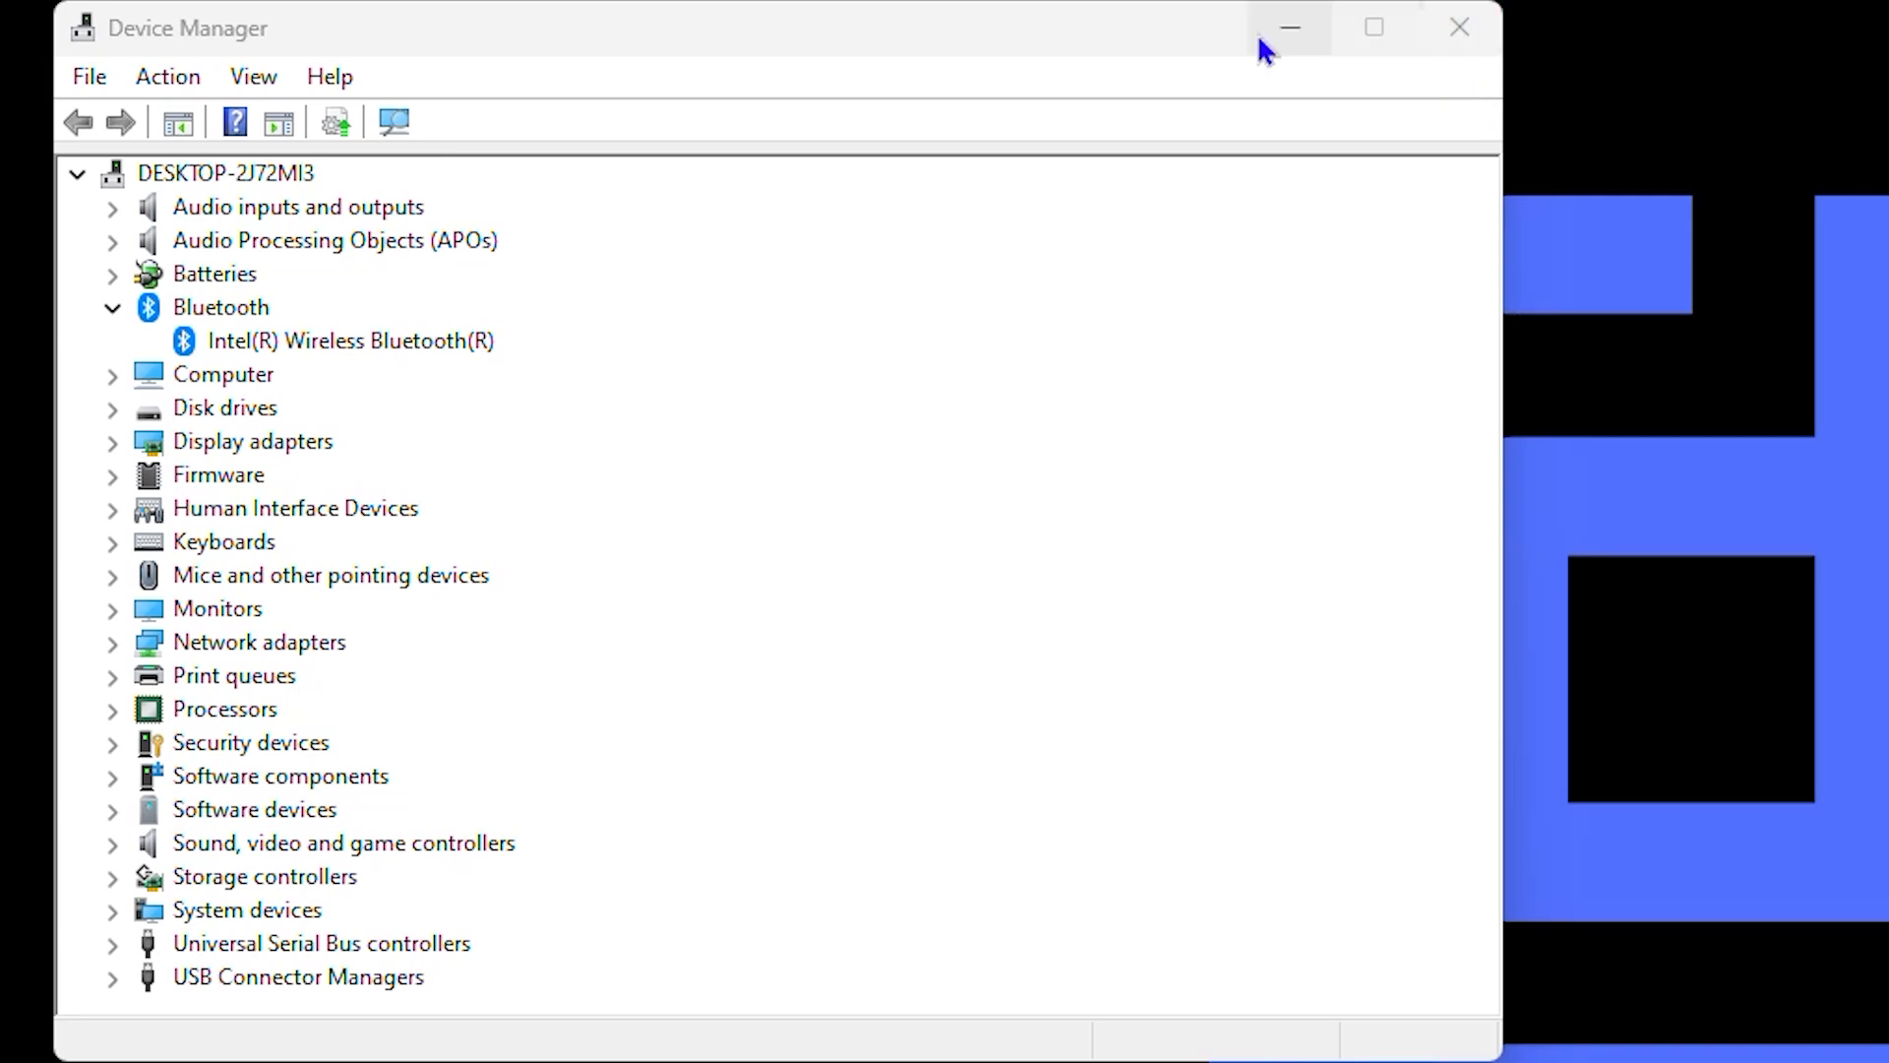
left_click_drag(1107, 43, 1419, 148)
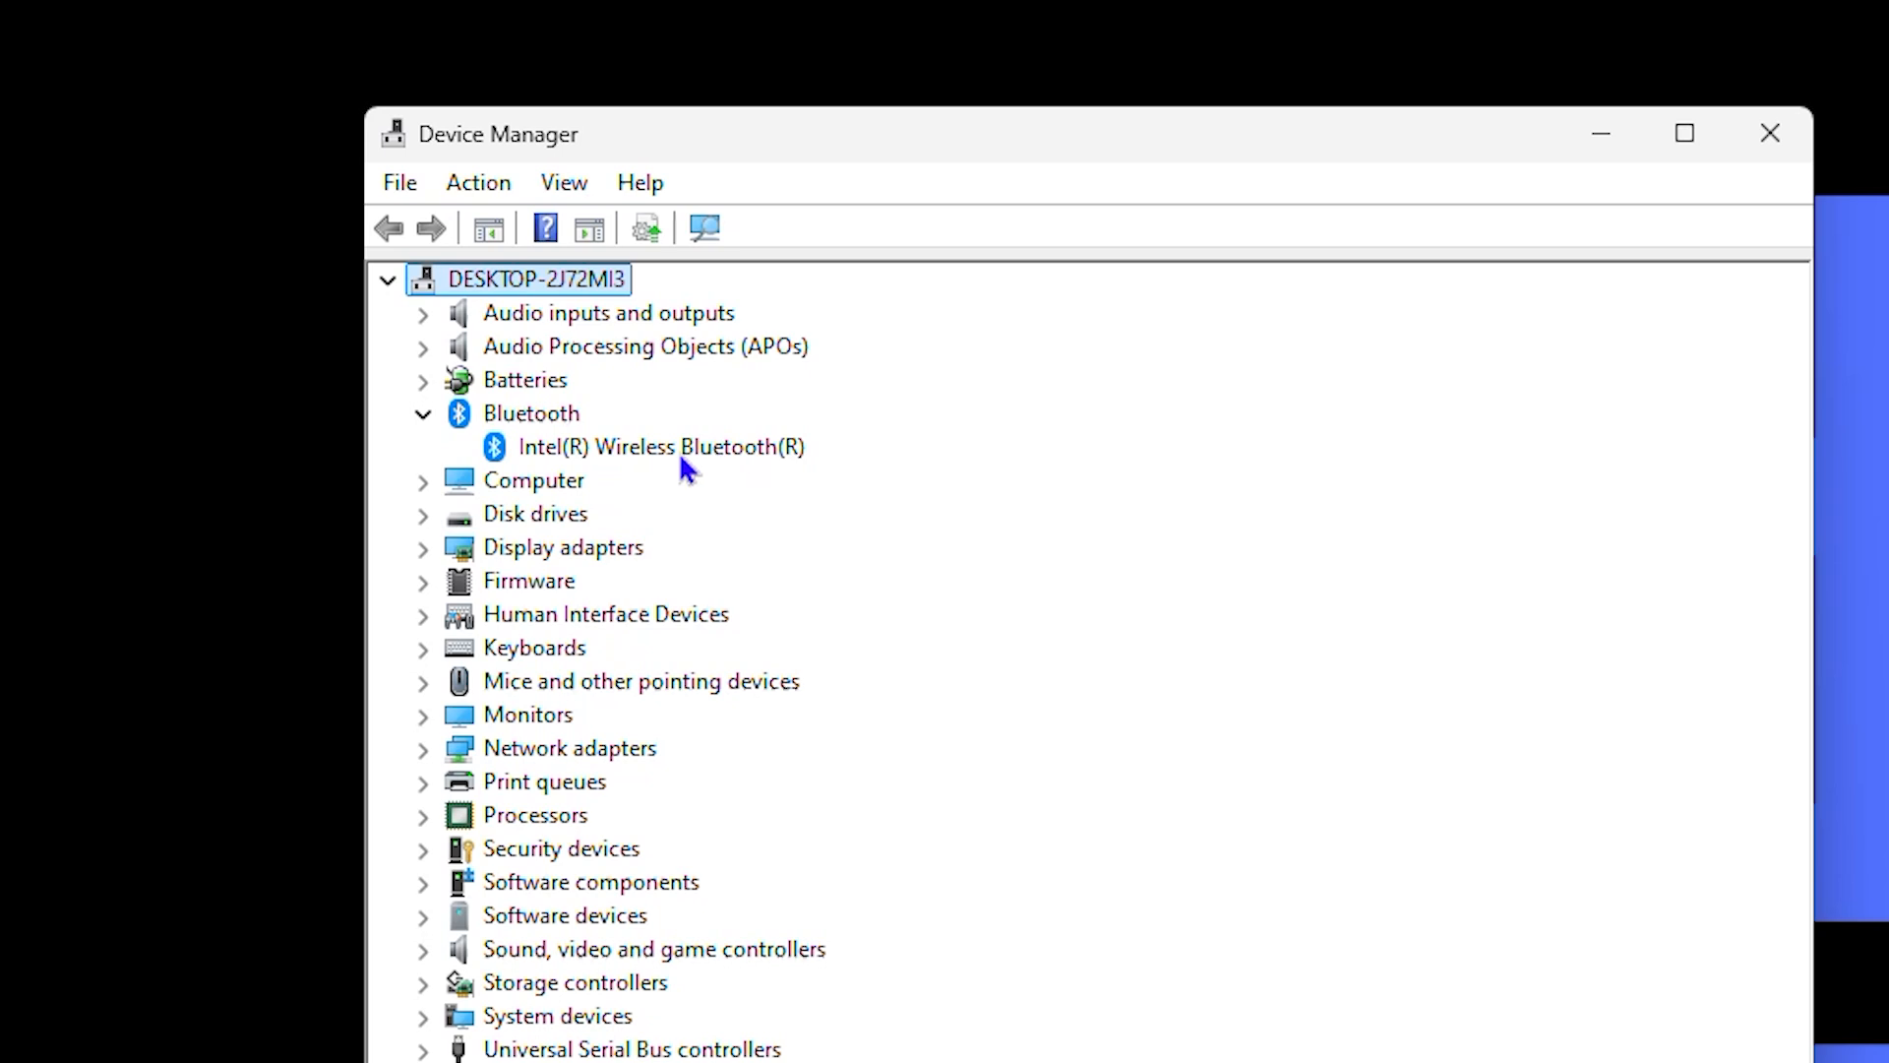
right_click(679, 452)
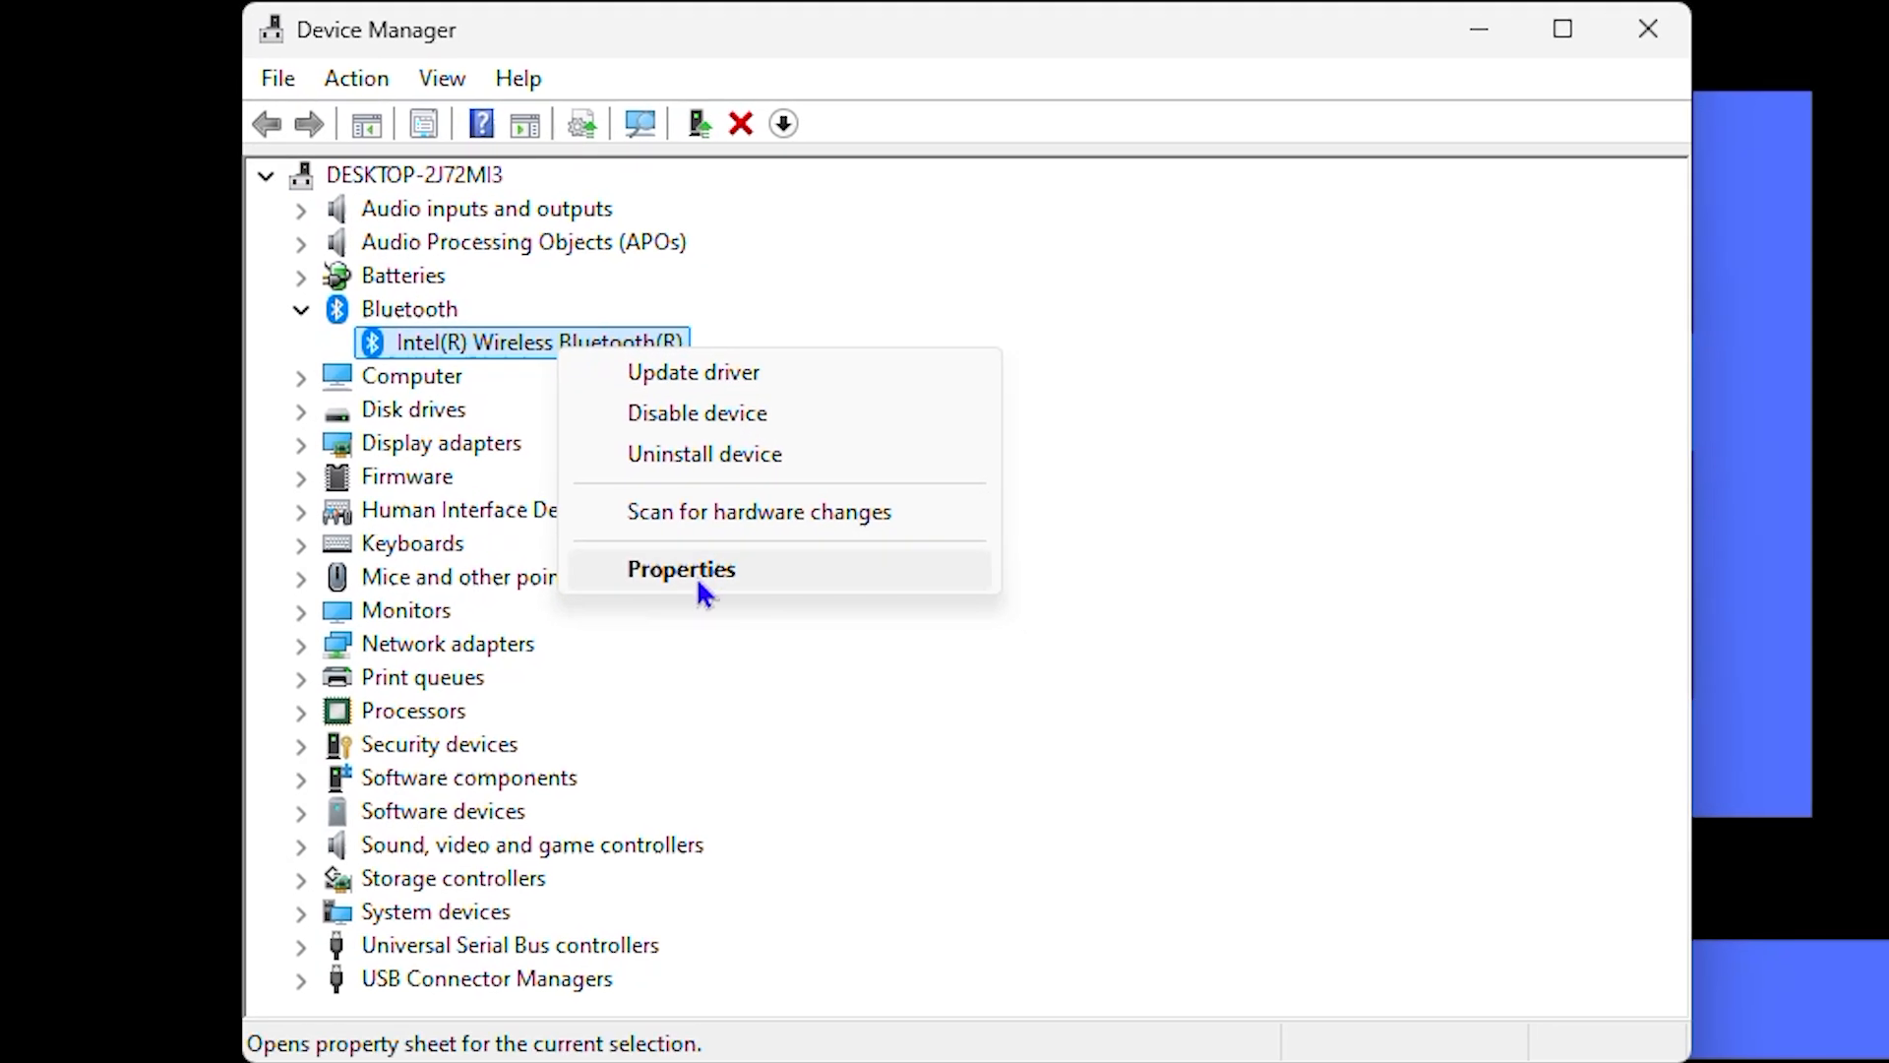
left_click(698, 583)
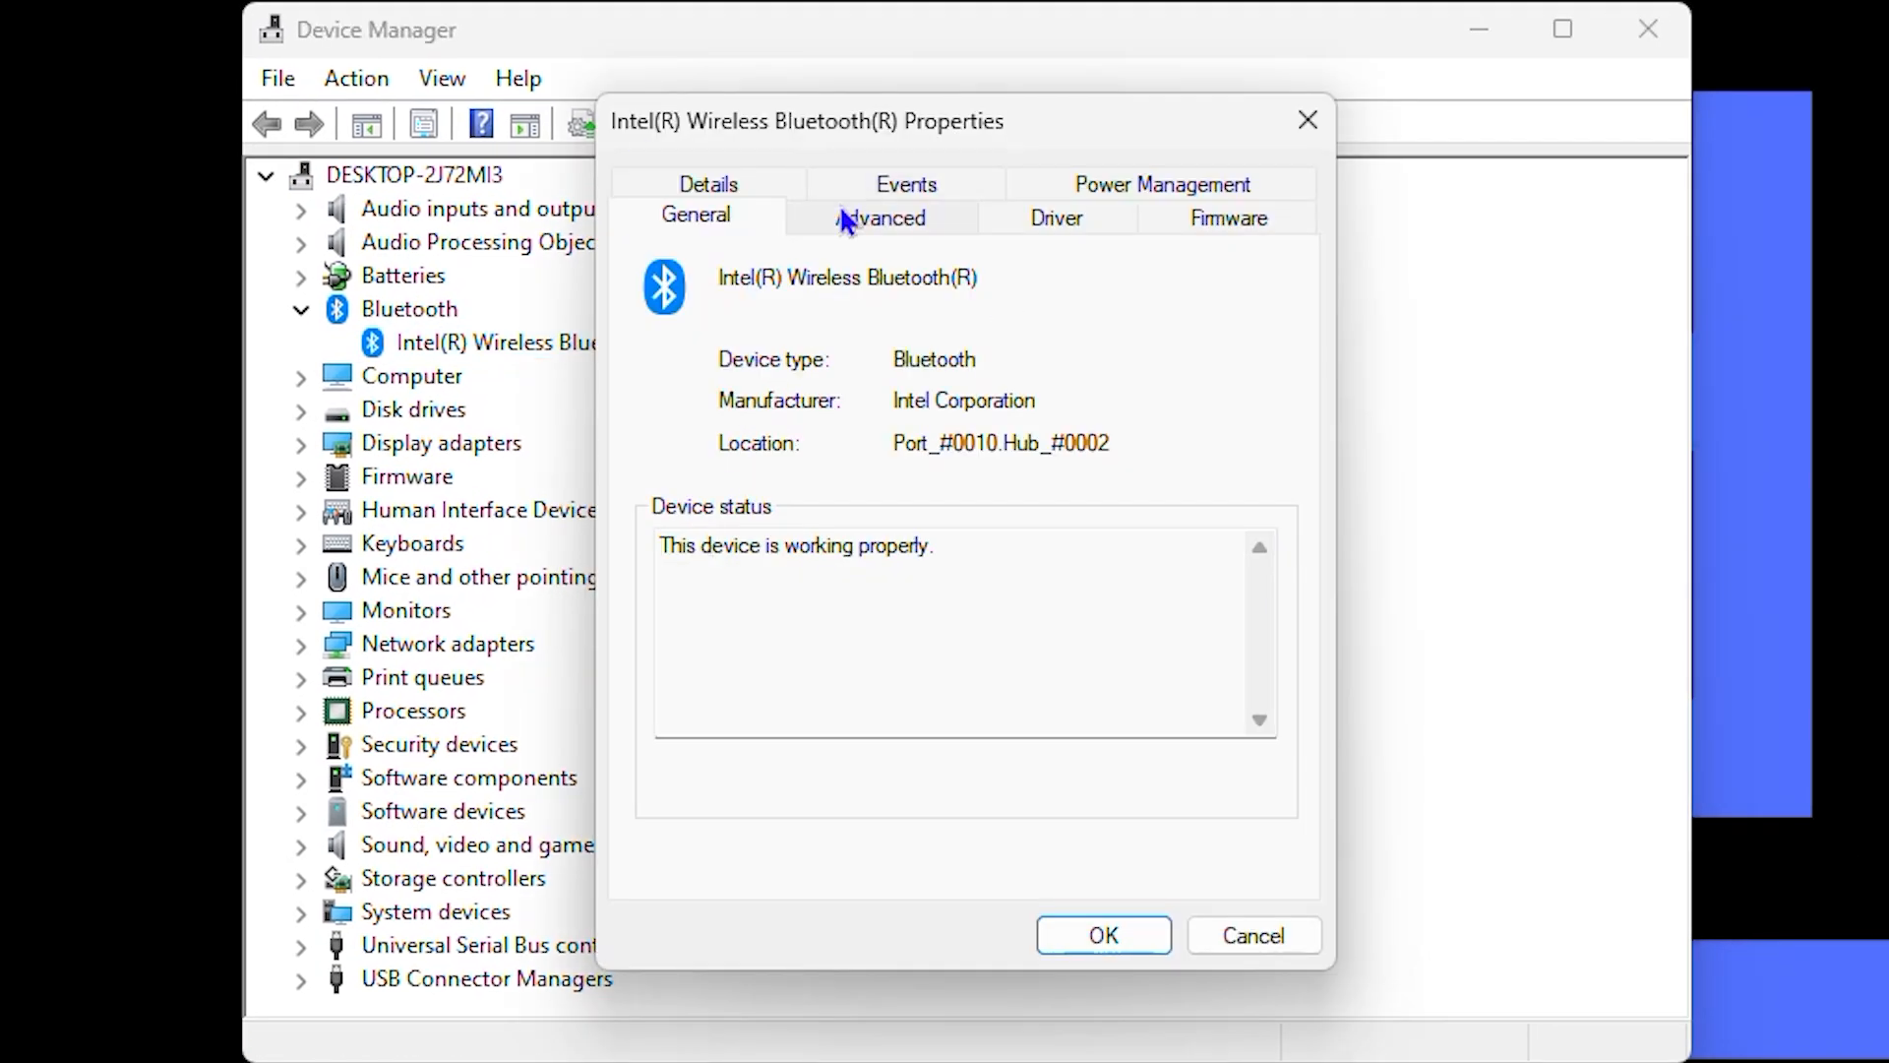
left_click(1063, 230)
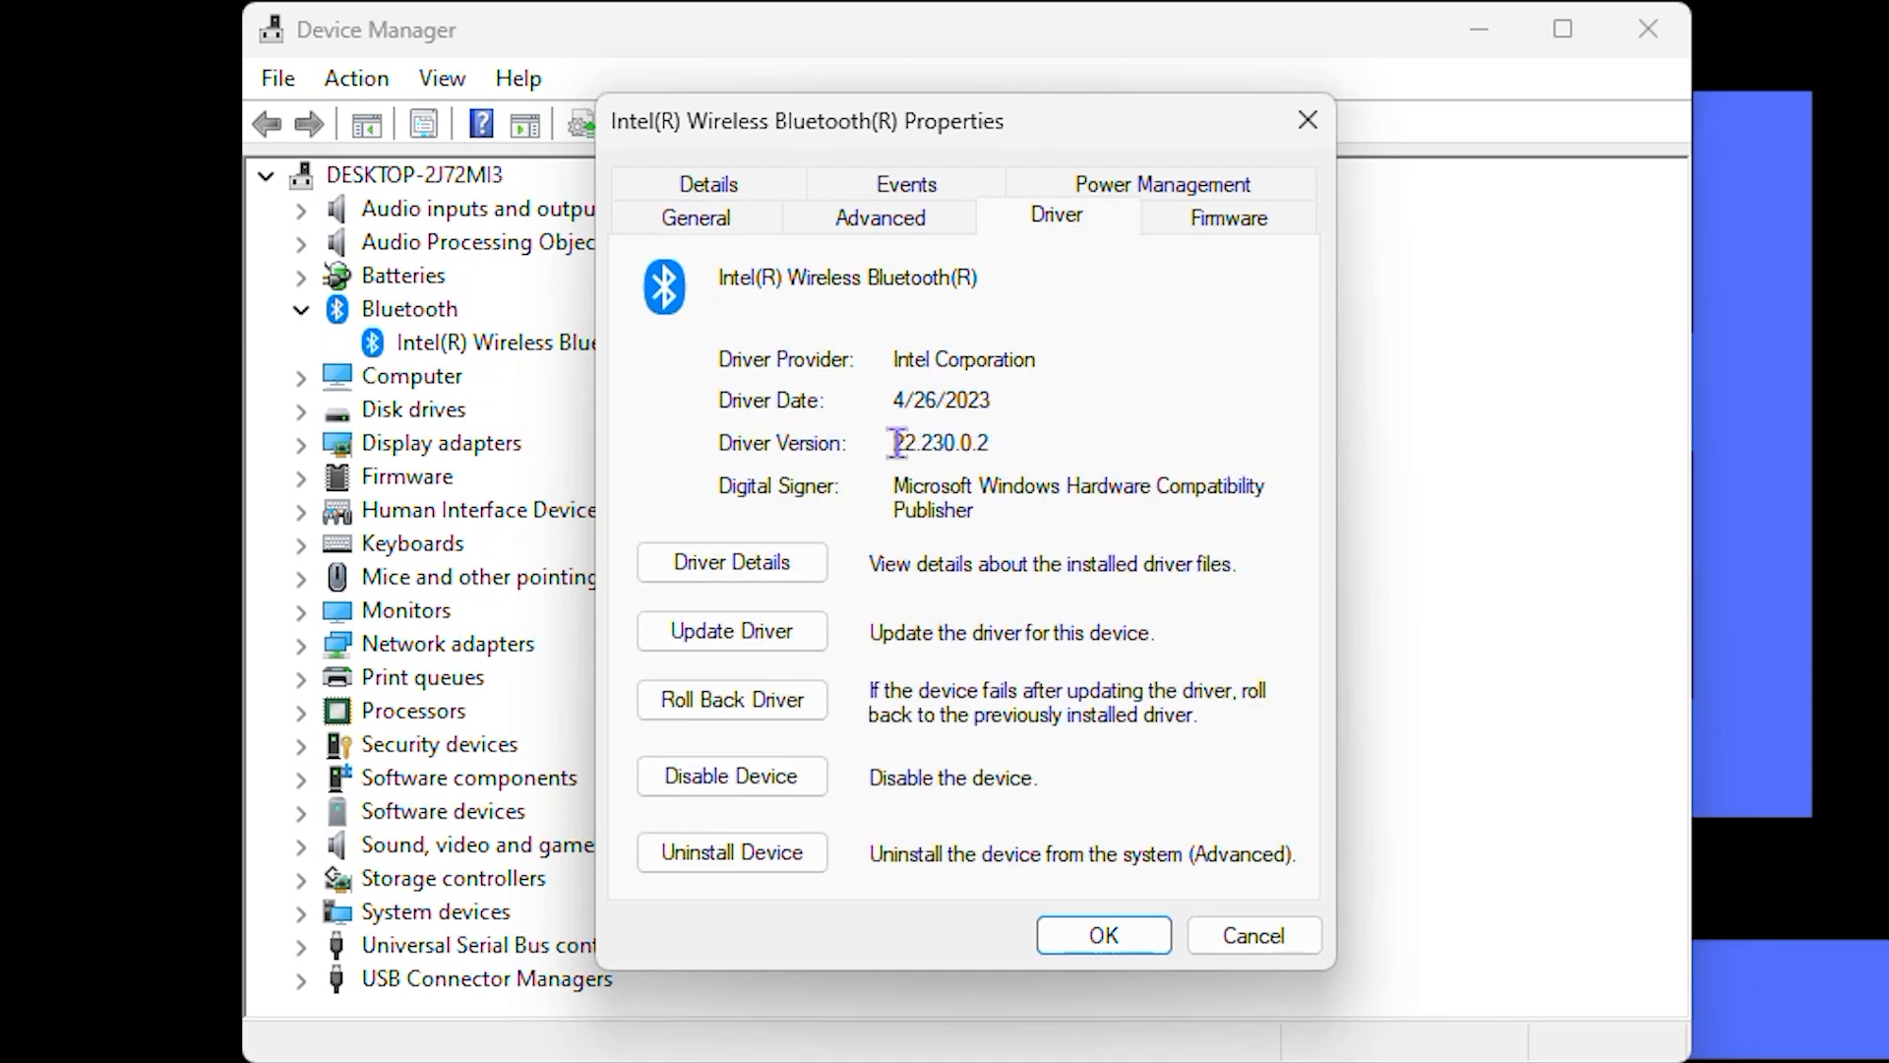
left_click_drag(904, 442, 1008, 426)
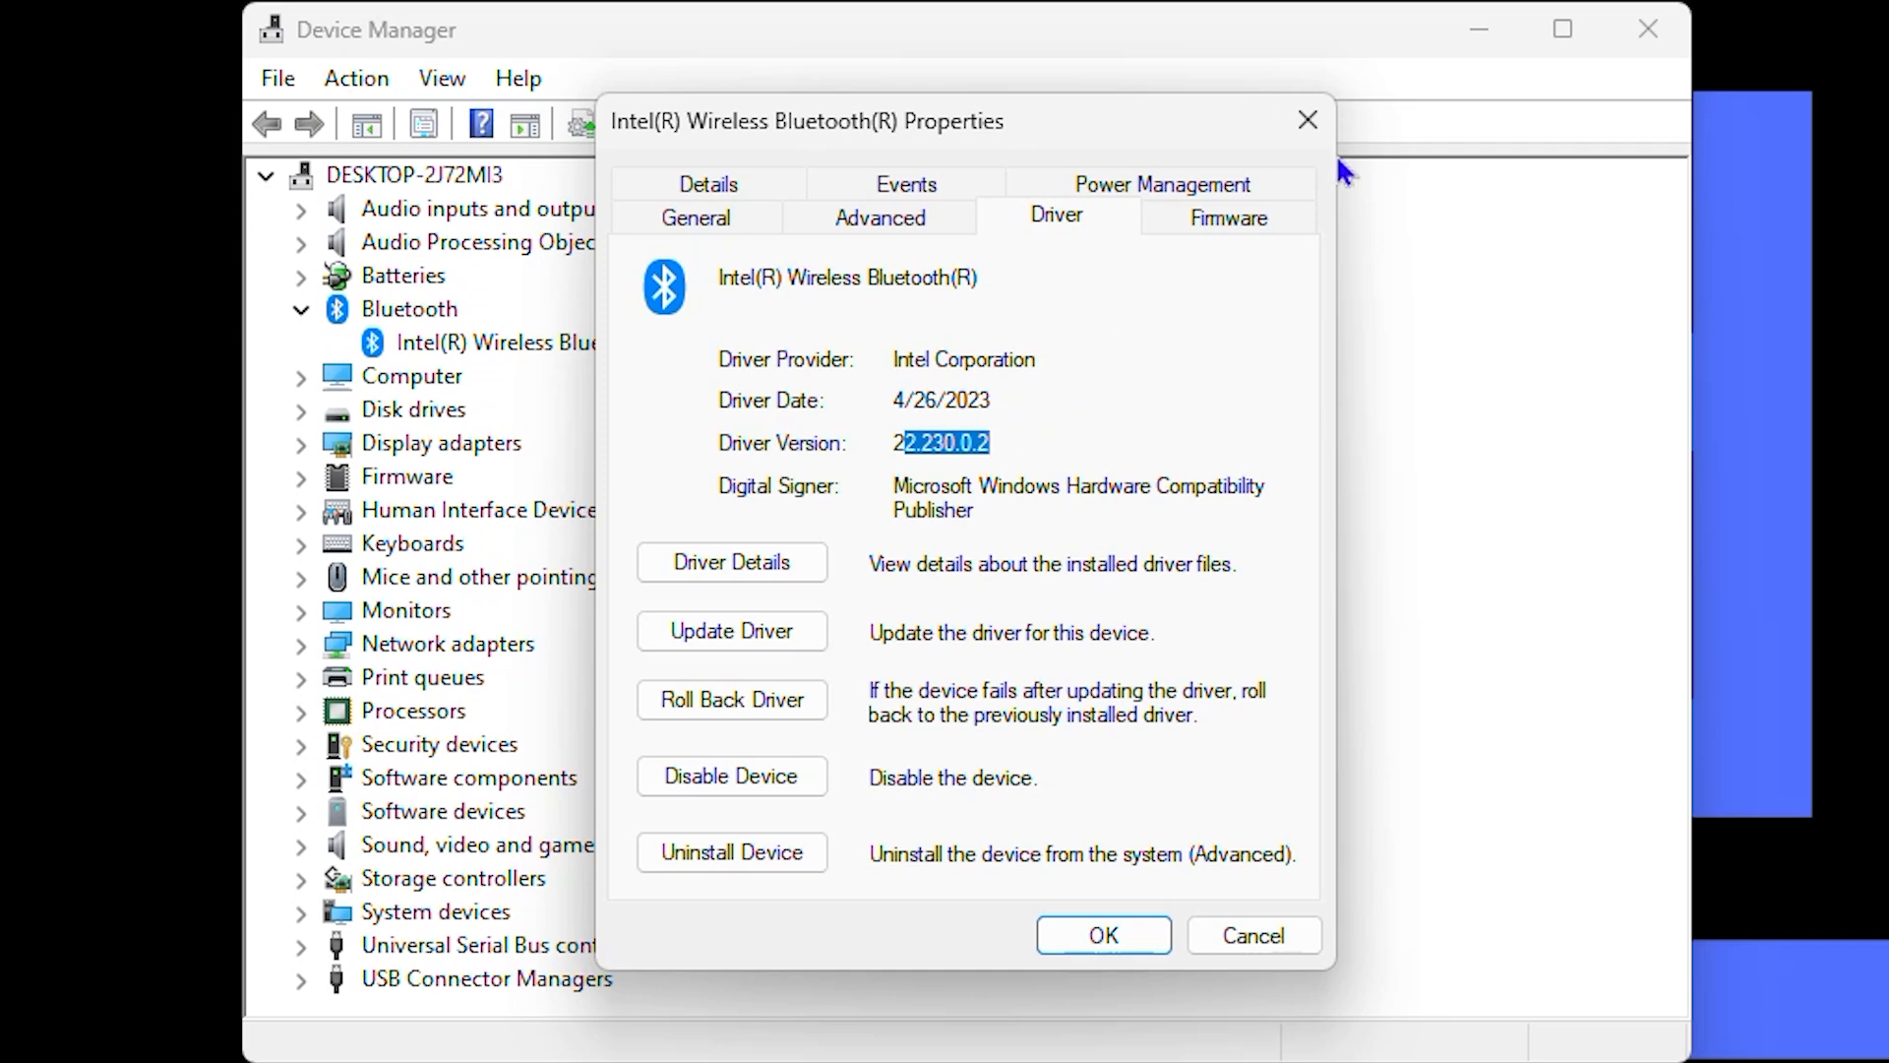
left_click(1306, 138)
left_click(1646, 29)
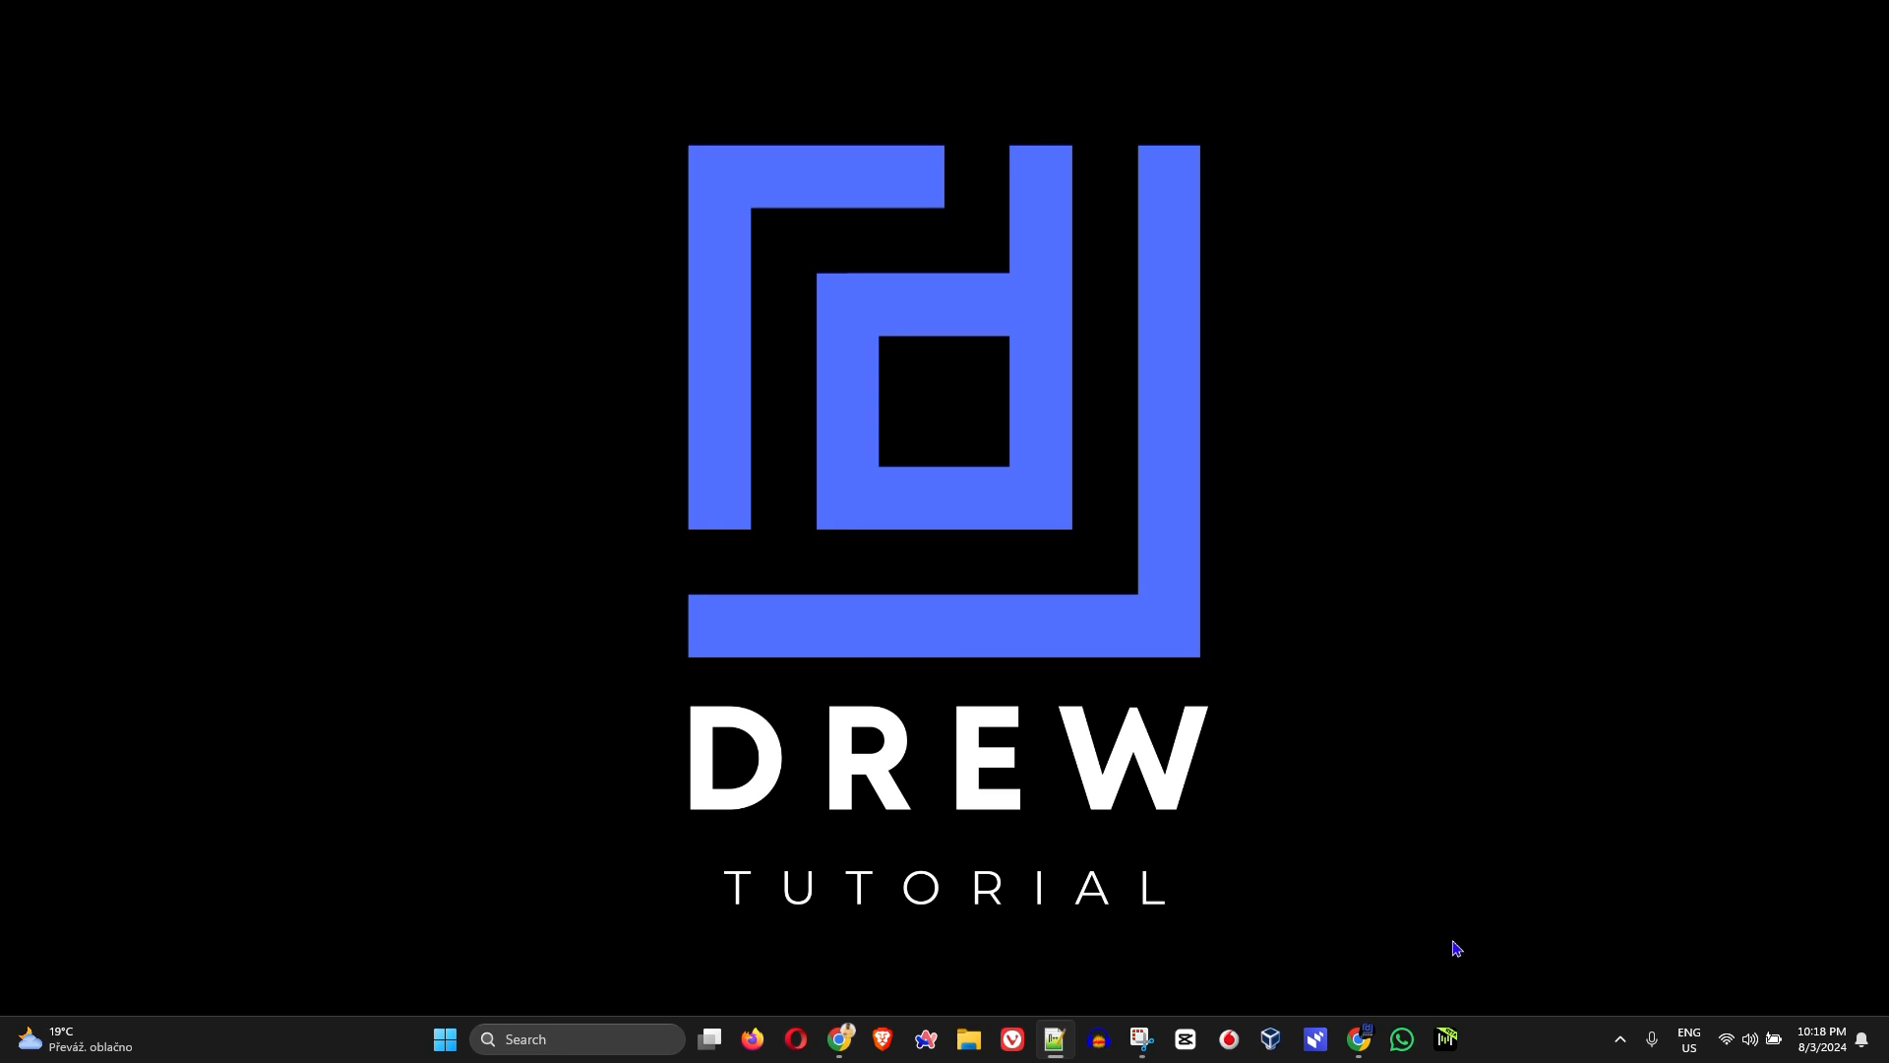
Step: Switch to the Intel Wireless Bluetooth Drivers page in Chrome and select driver version 23.60.0 (Latest)
mouse_move(1359, 1038)
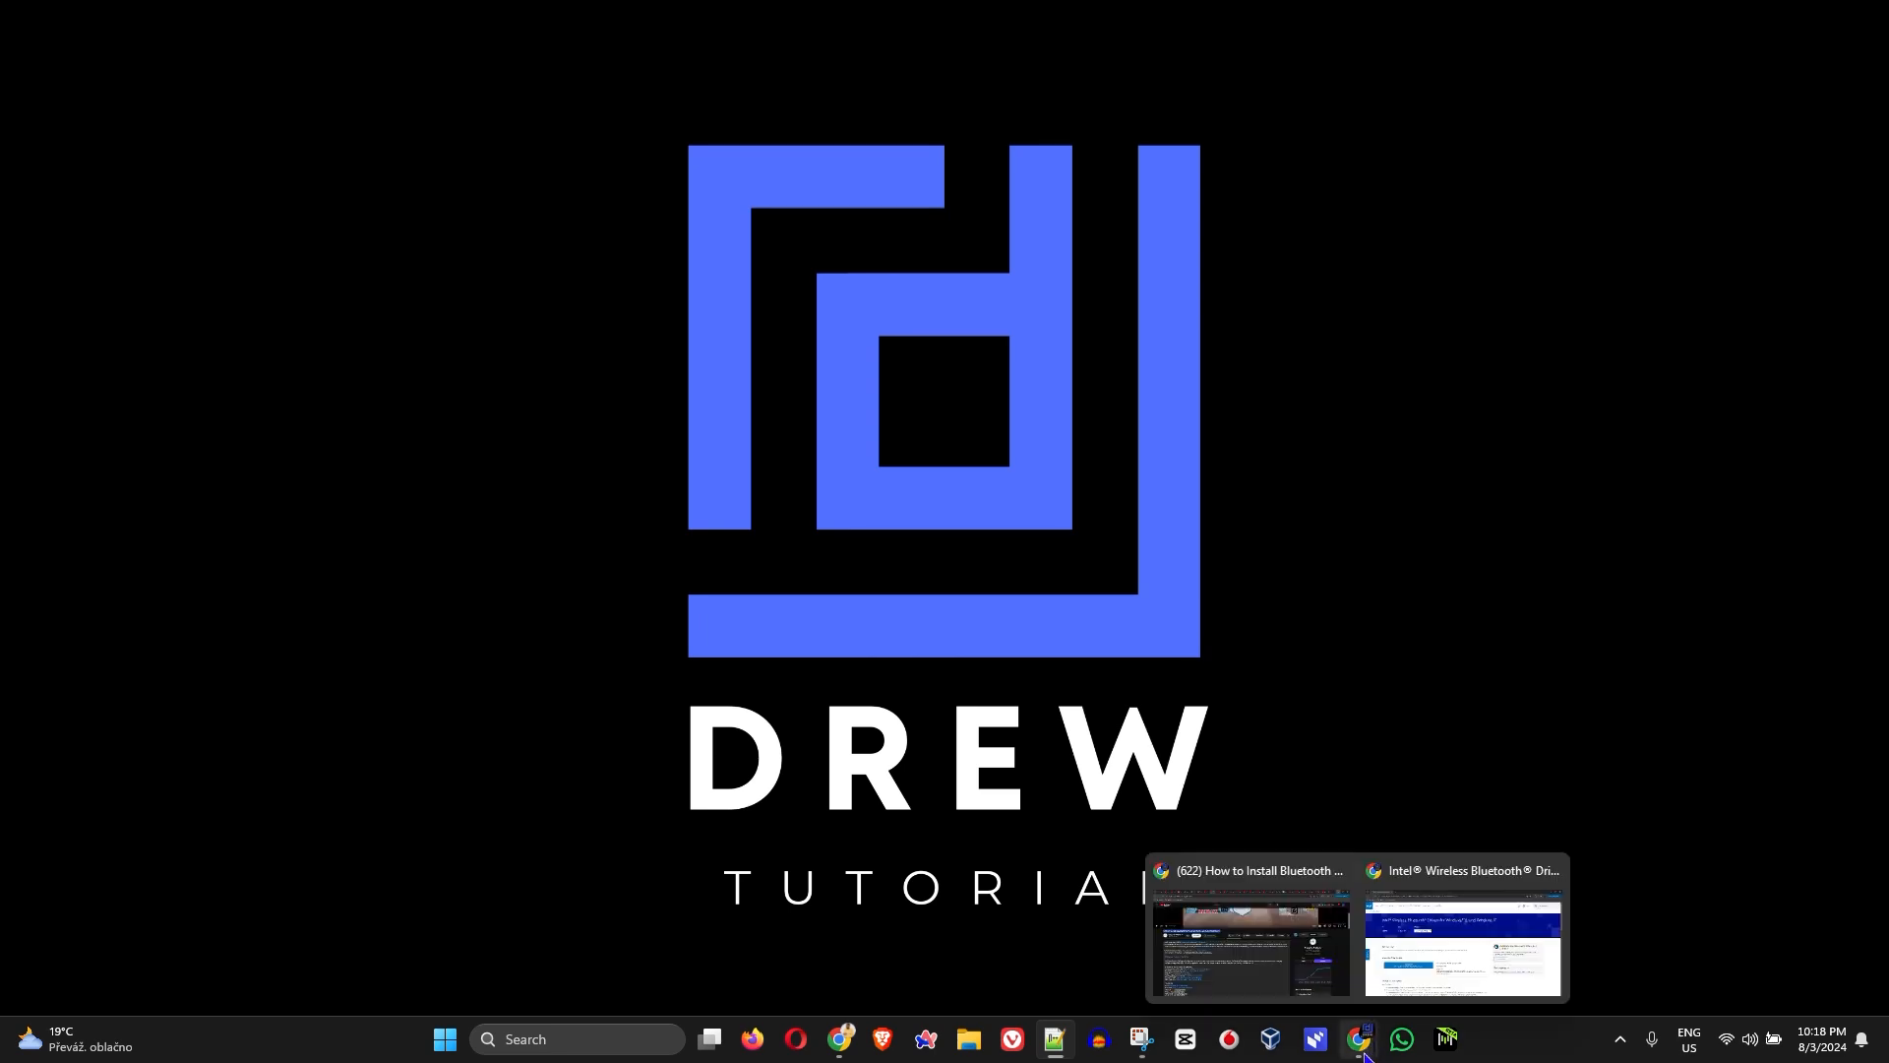
left_click(1468, 956)
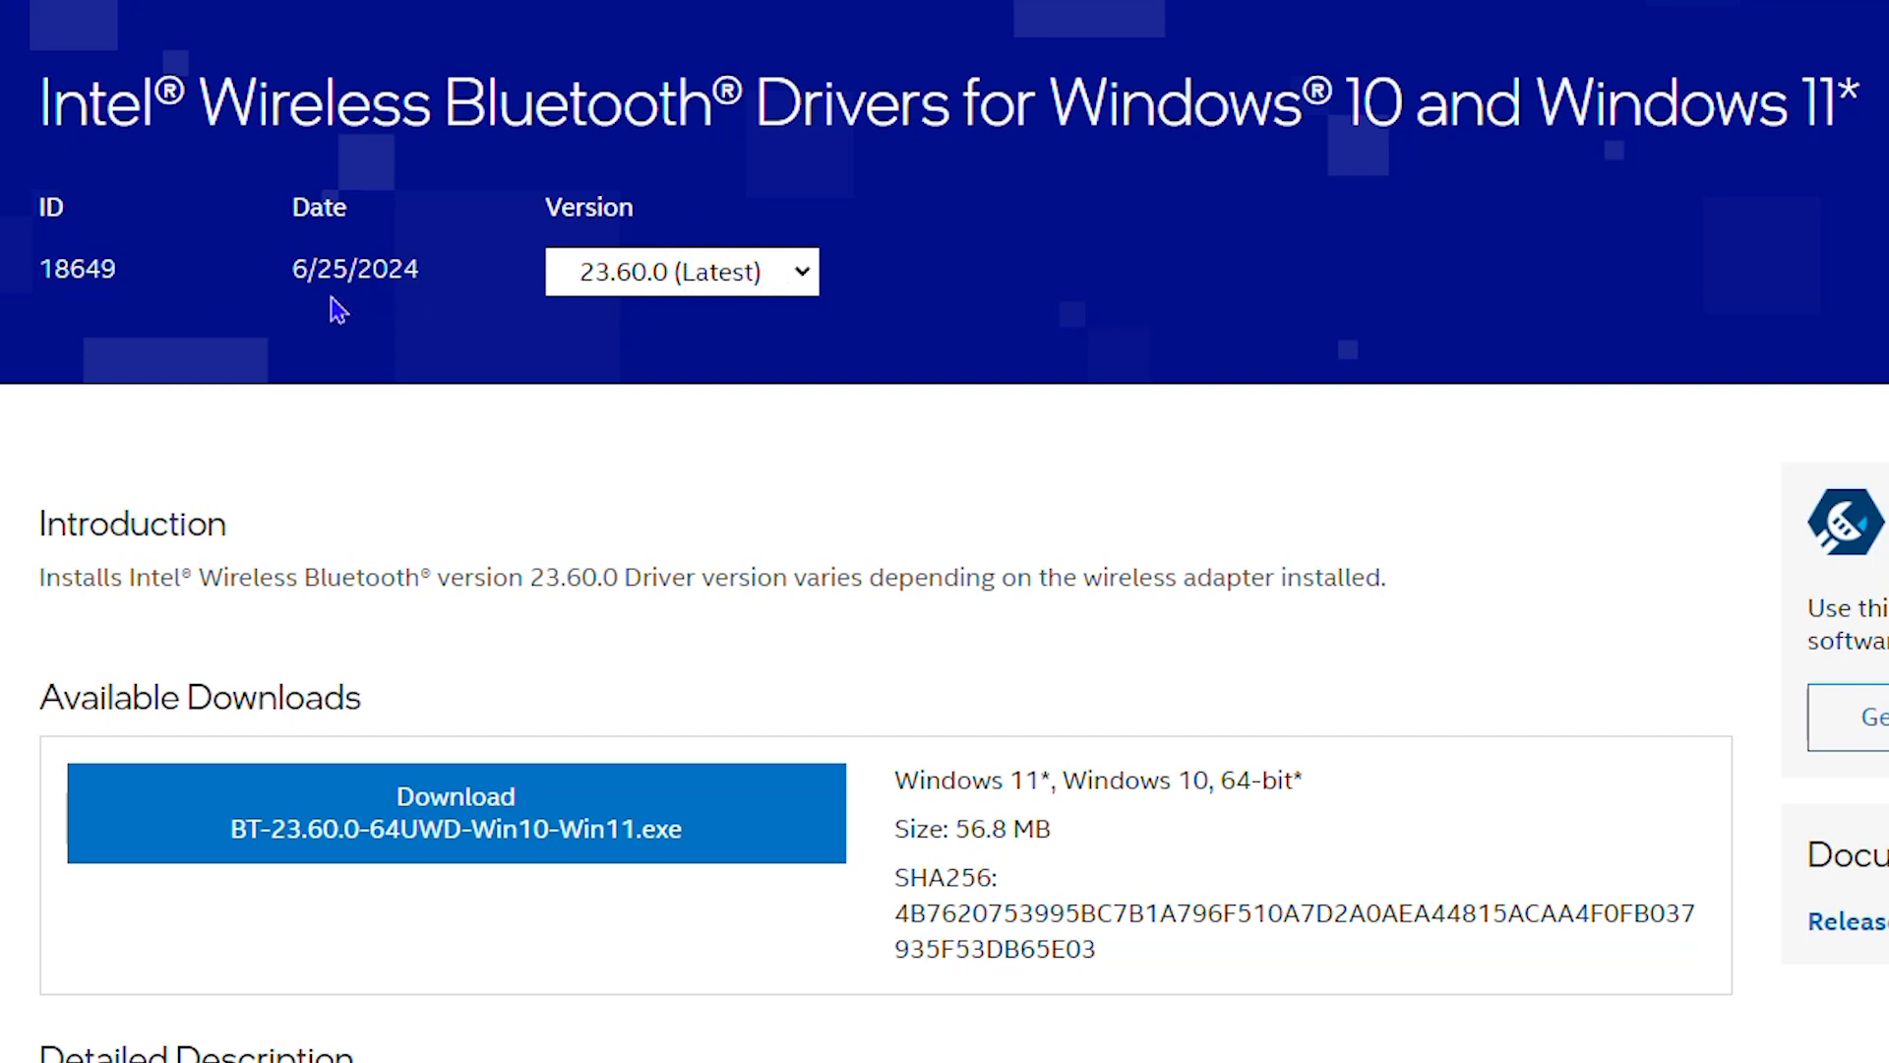
left_click(673, 283)
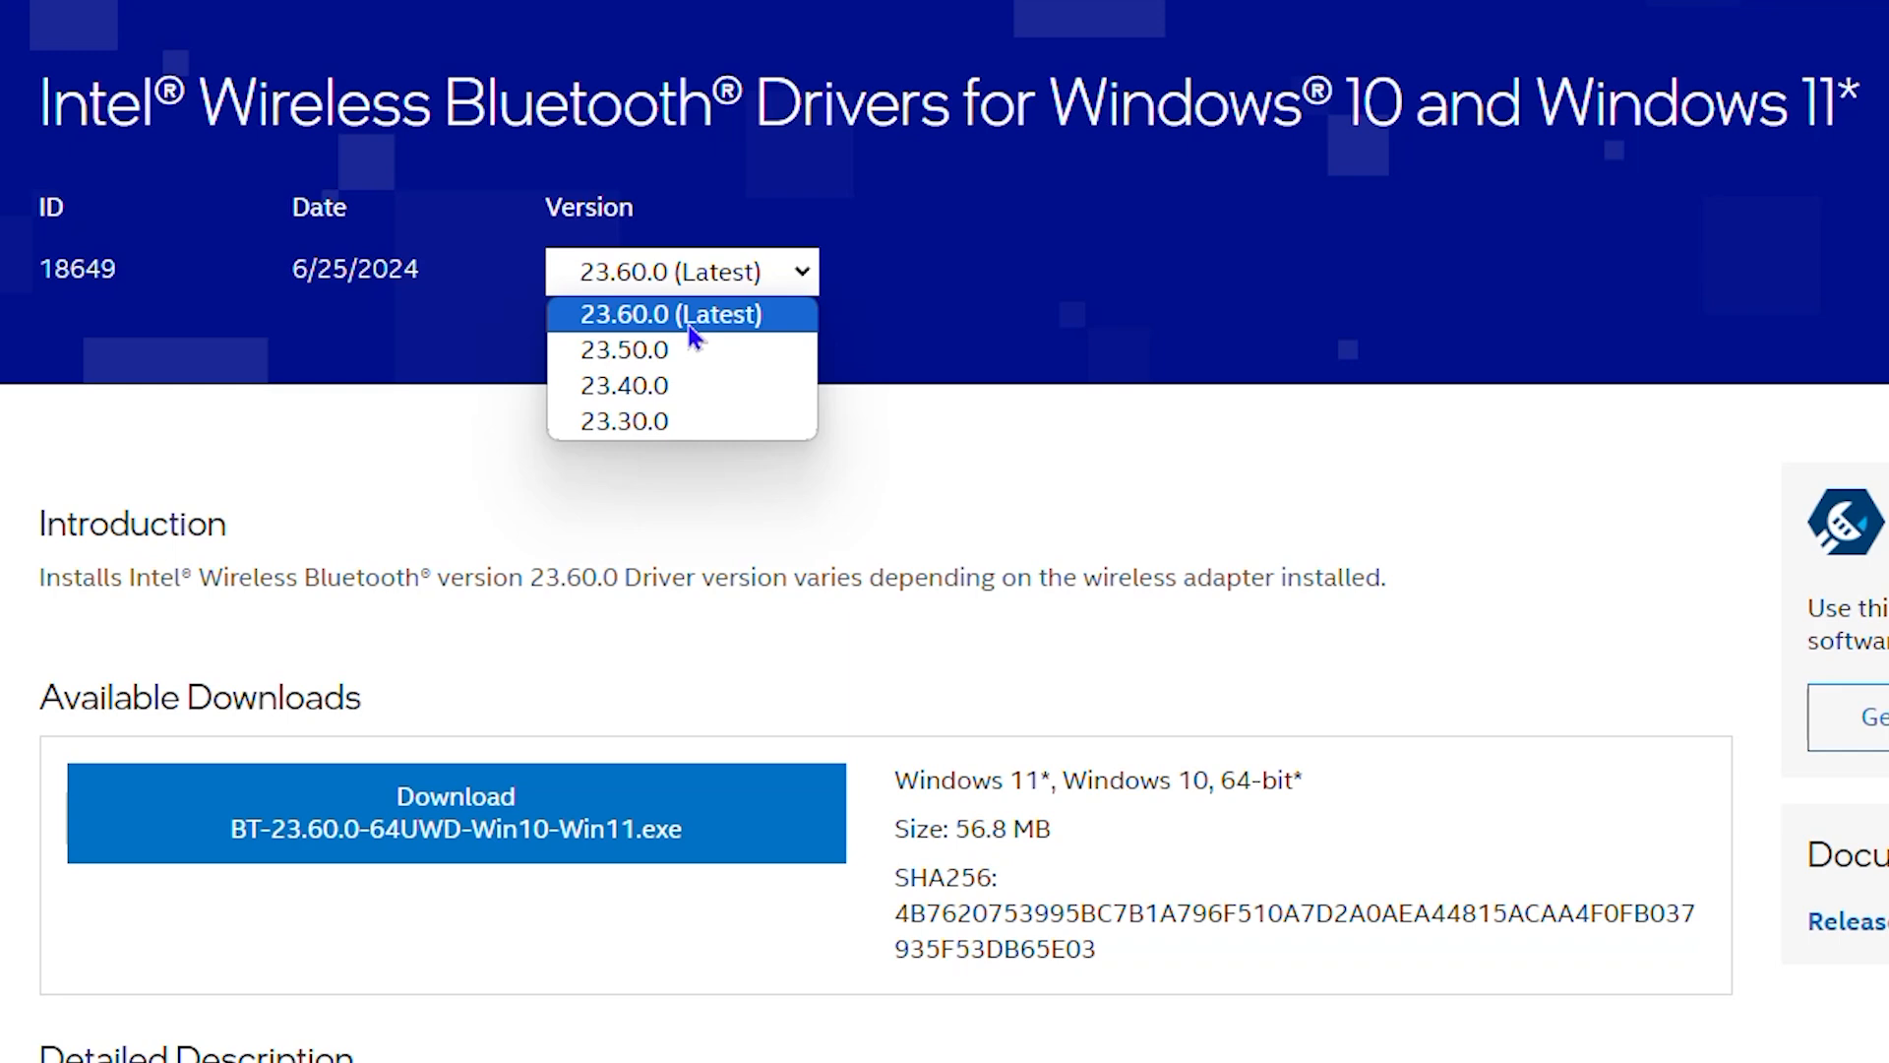
left_click(687, 325)
left_click(747, 281)
left_click(687, 324)
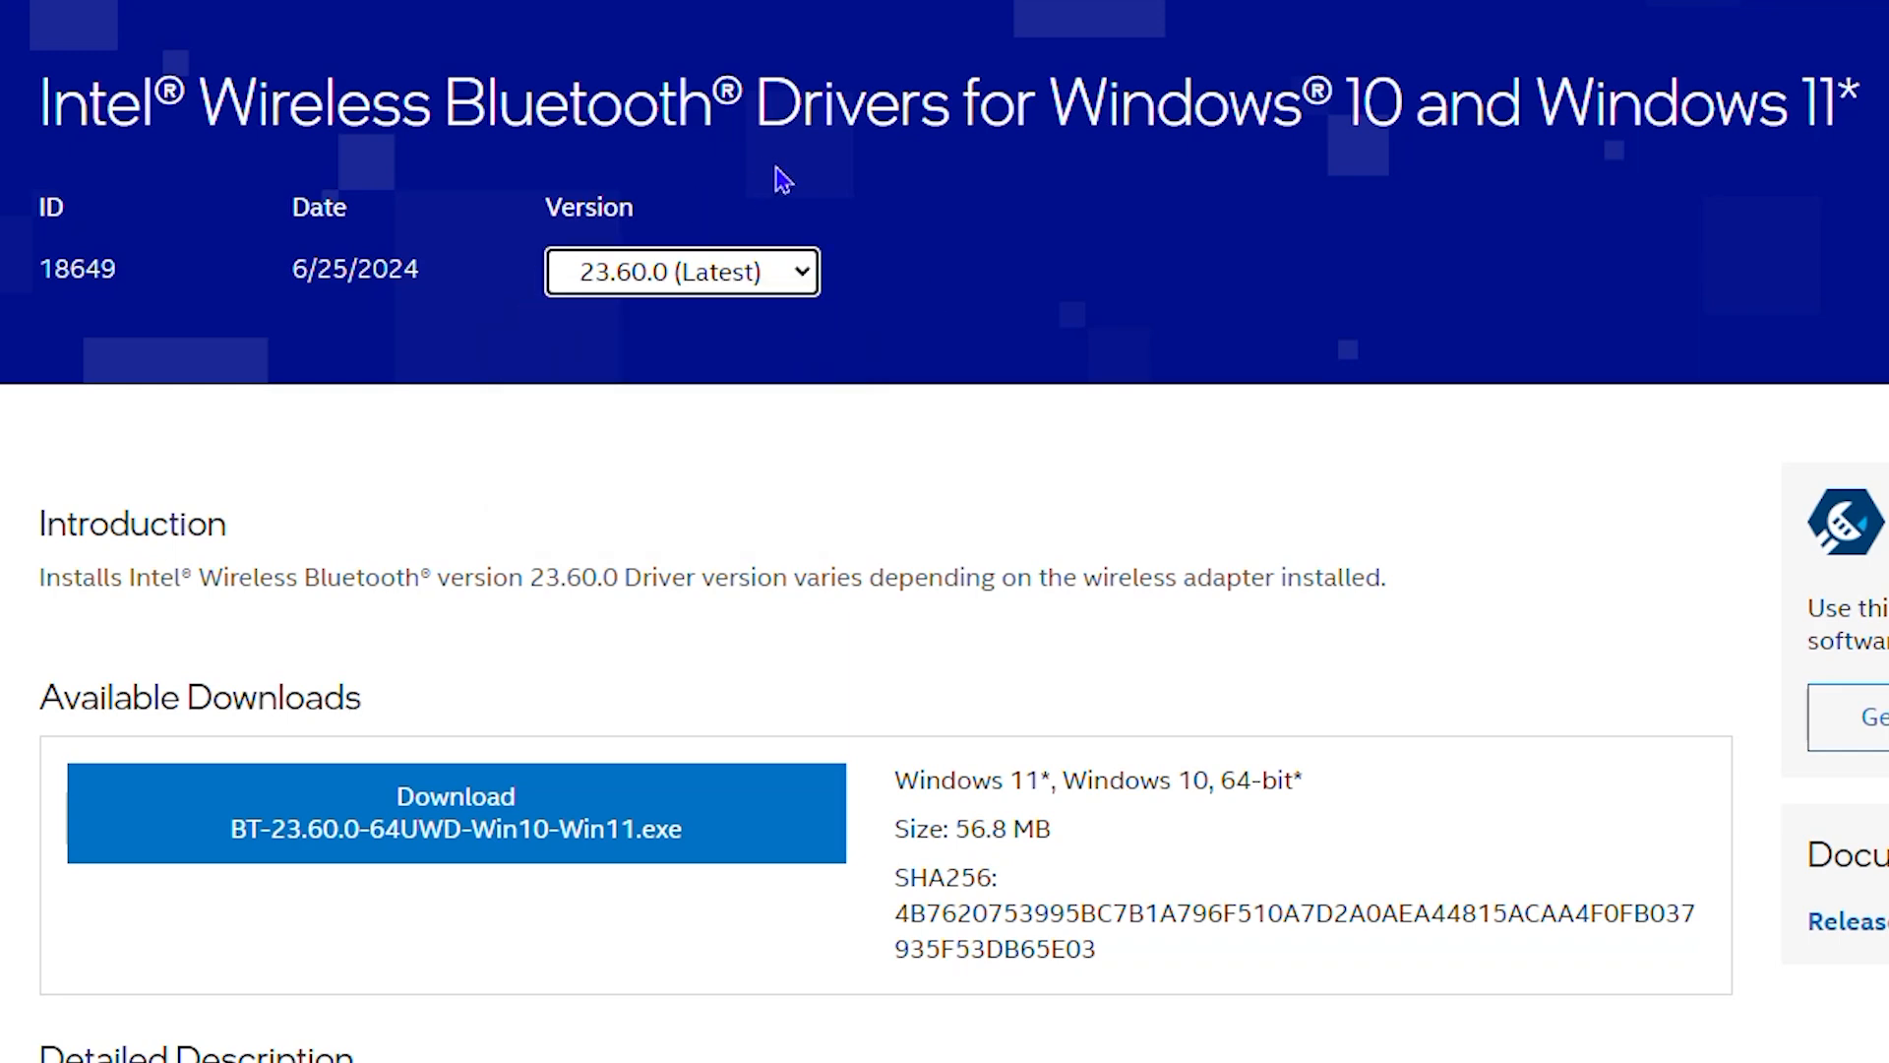
Step: Download BT-23.60.0-64UWD-Win10-Win11.exe and accept the Intel software license agreement
scroll(975, 347, "down", 5)
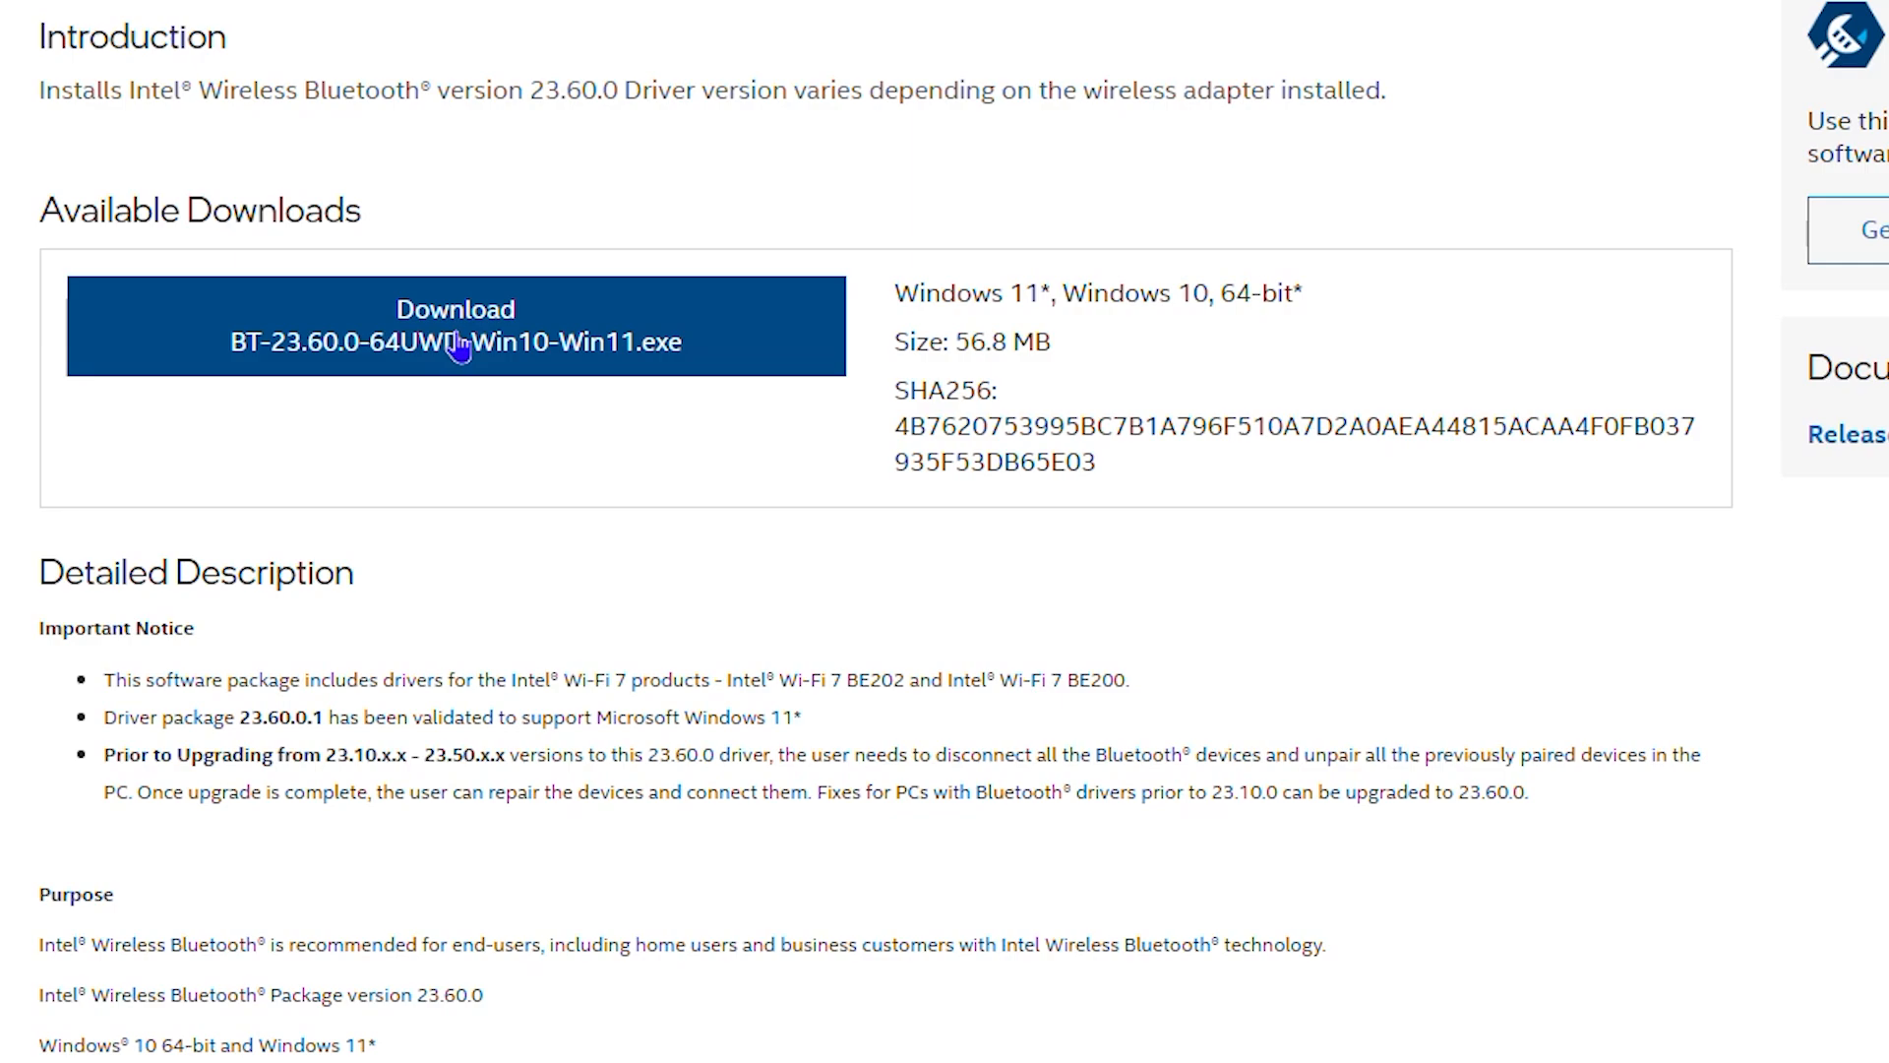
left_click(458, 346)
scroll(726, 726, "down", 10)
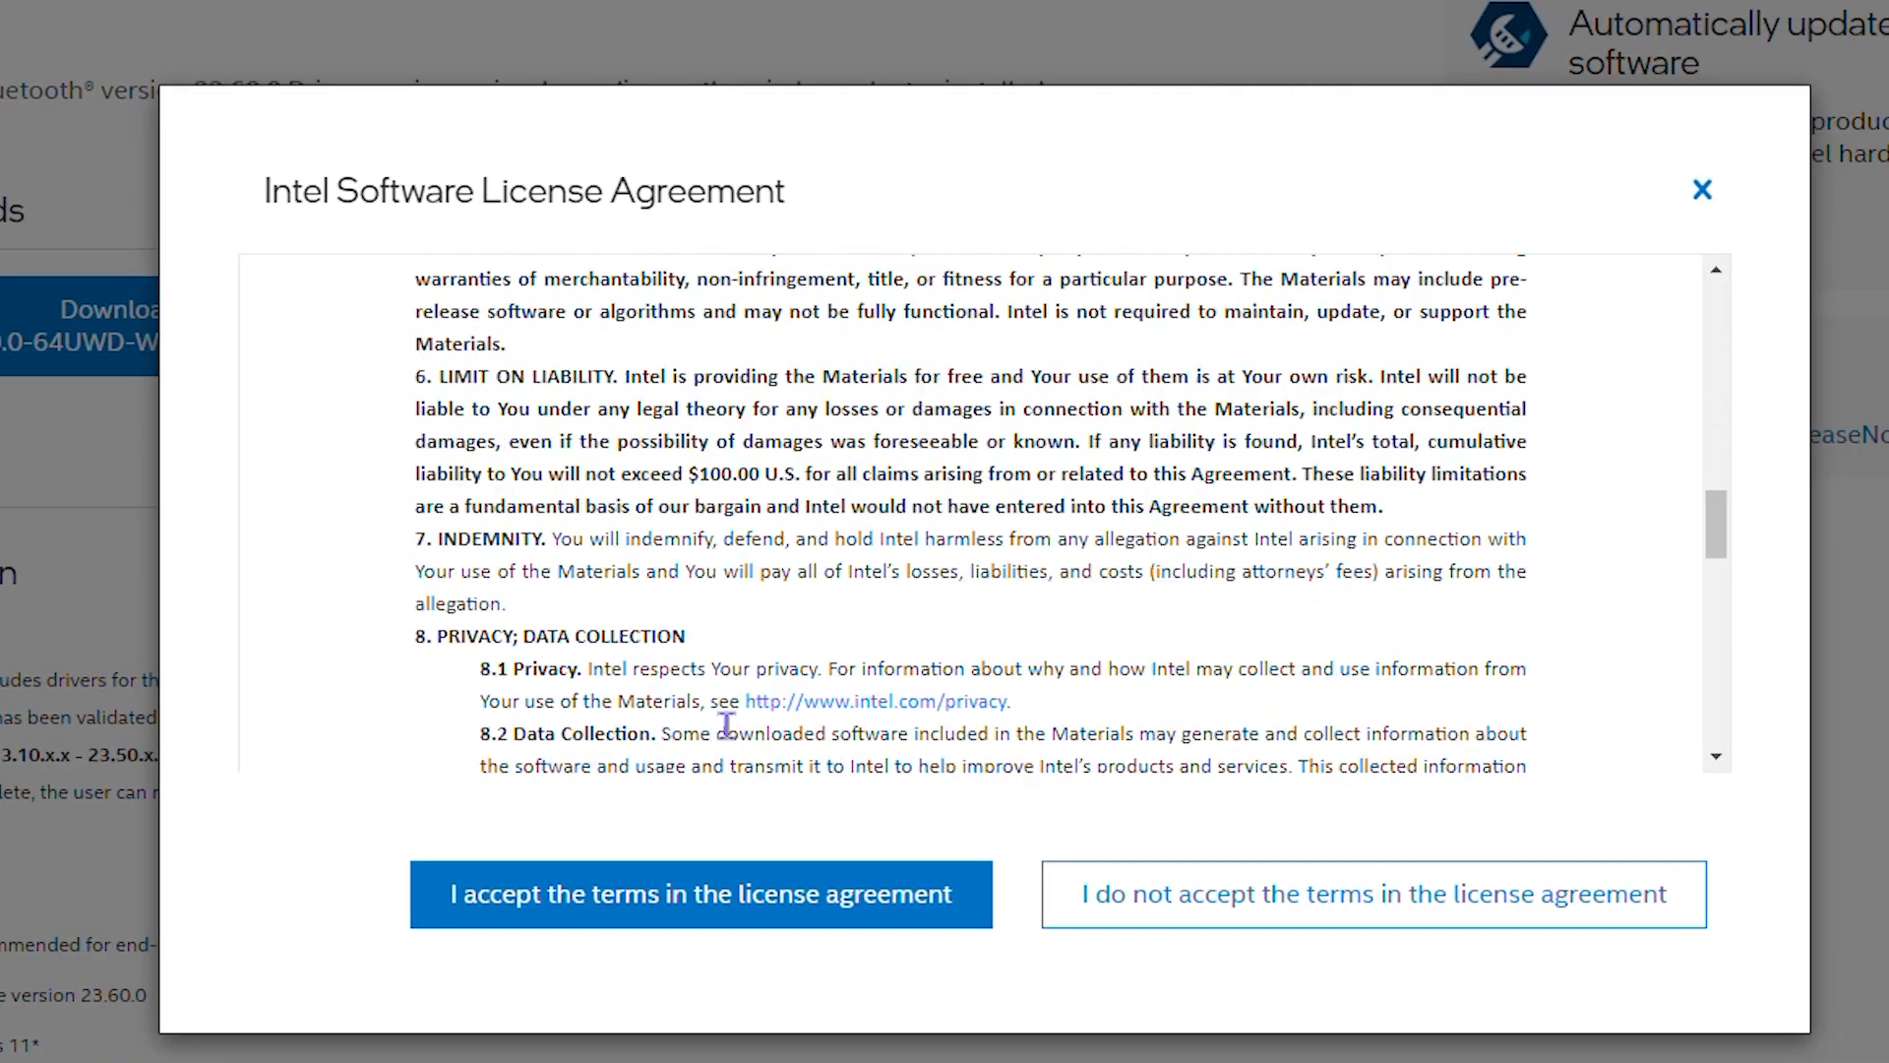
left_click(662, 902)
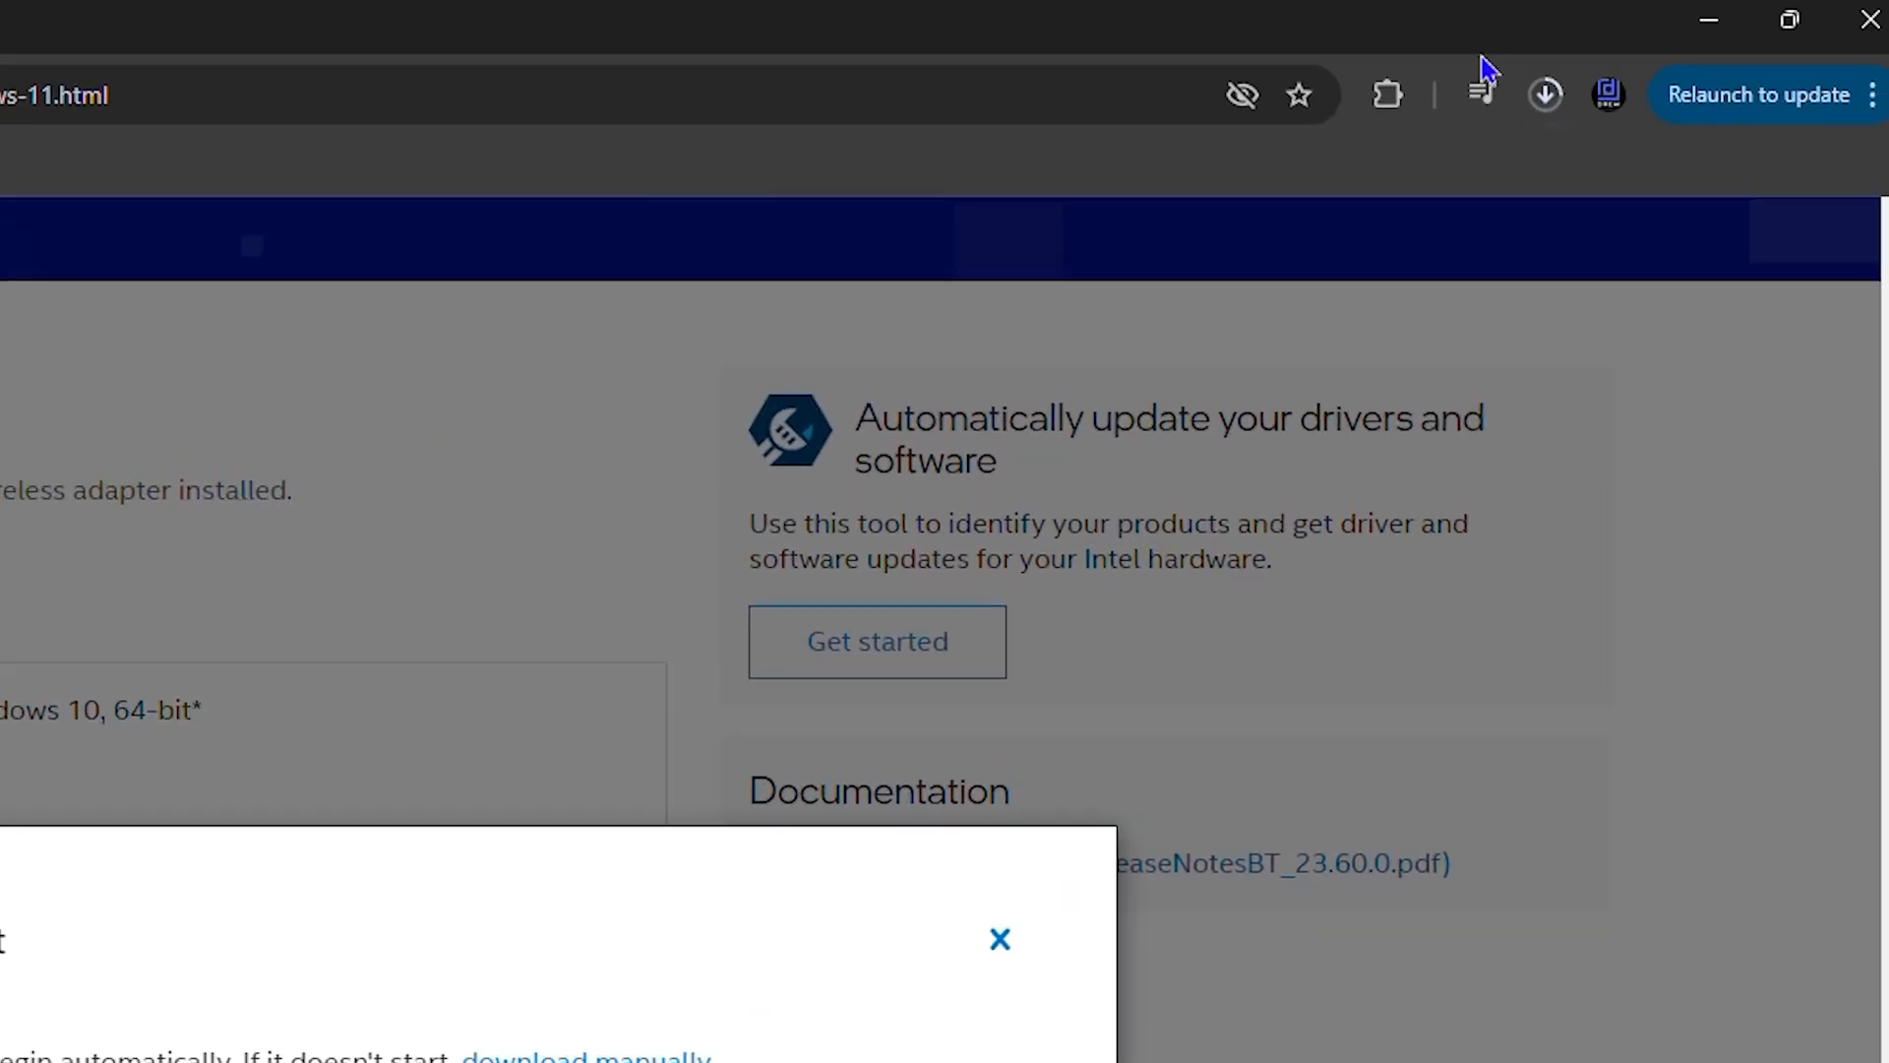
Step: Show the downloaded Bluetooth driver installer in its folder and display the folder's files as large thumbnails
left_click(1552, 110)
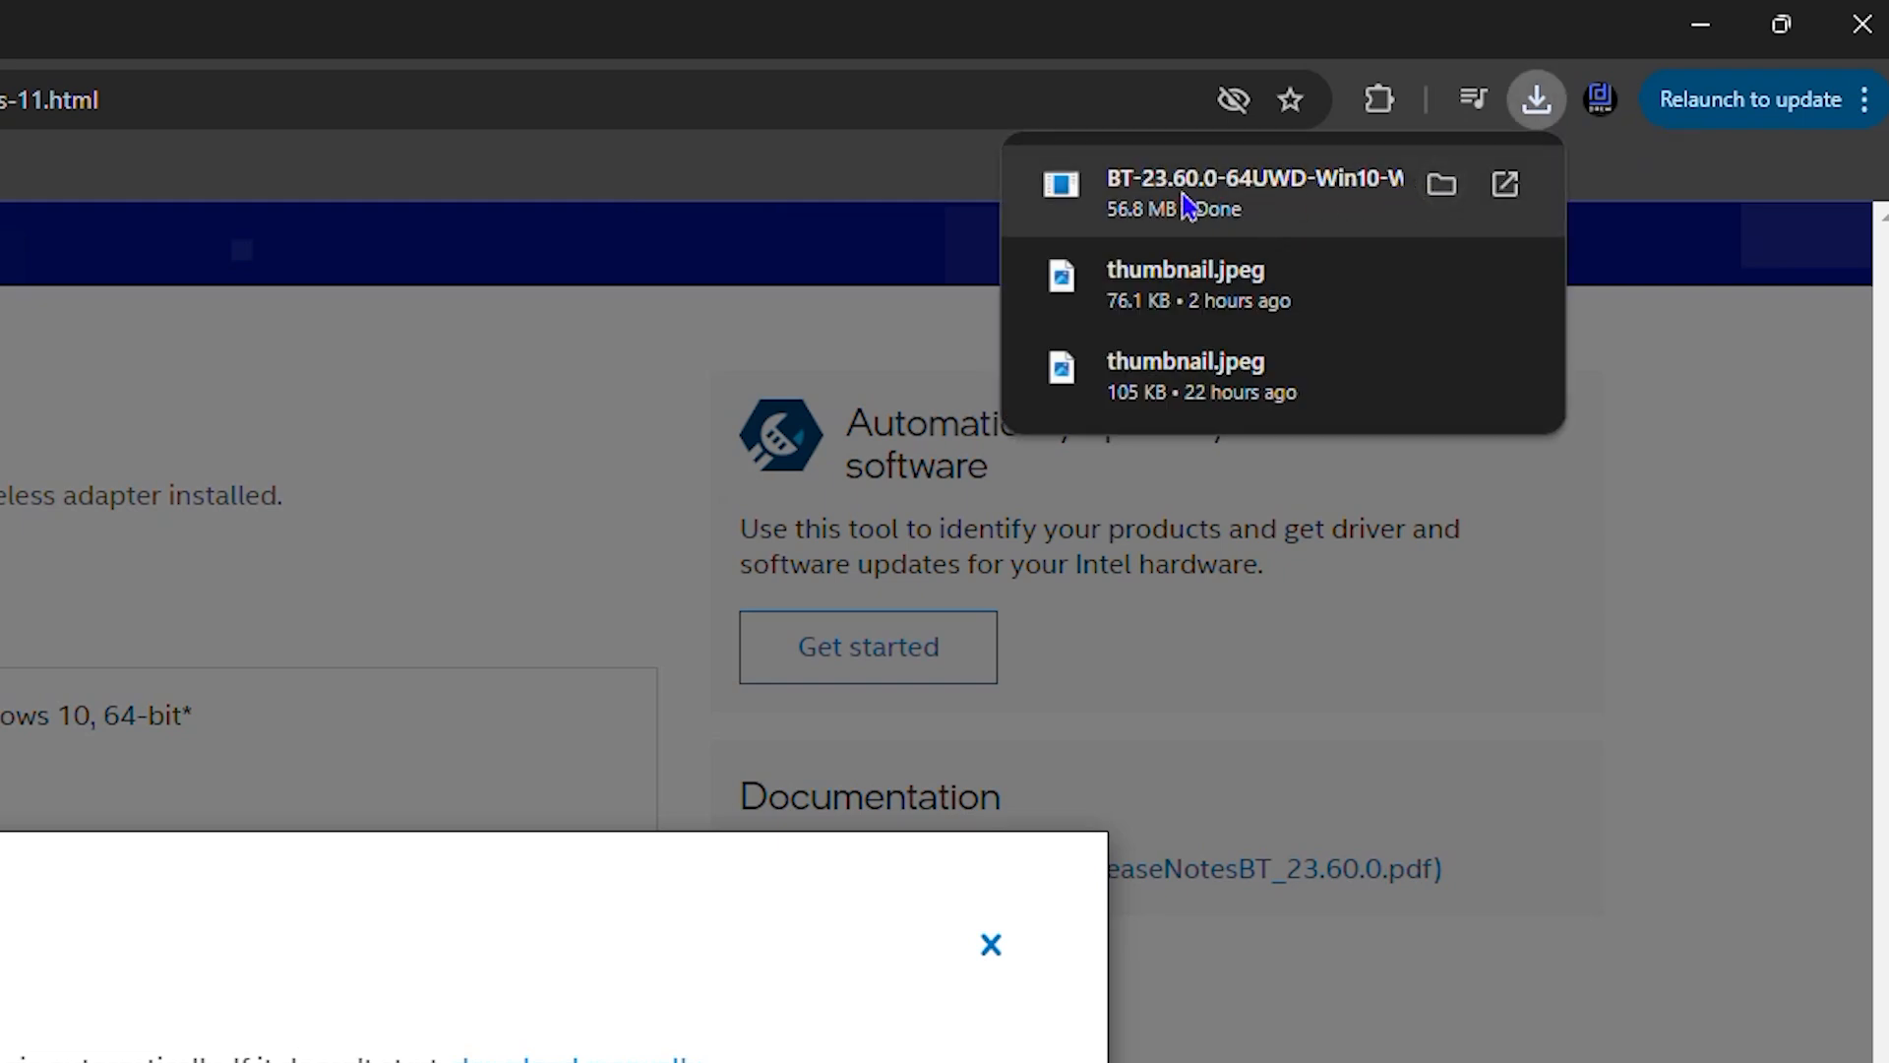
left_click(1442, 184)
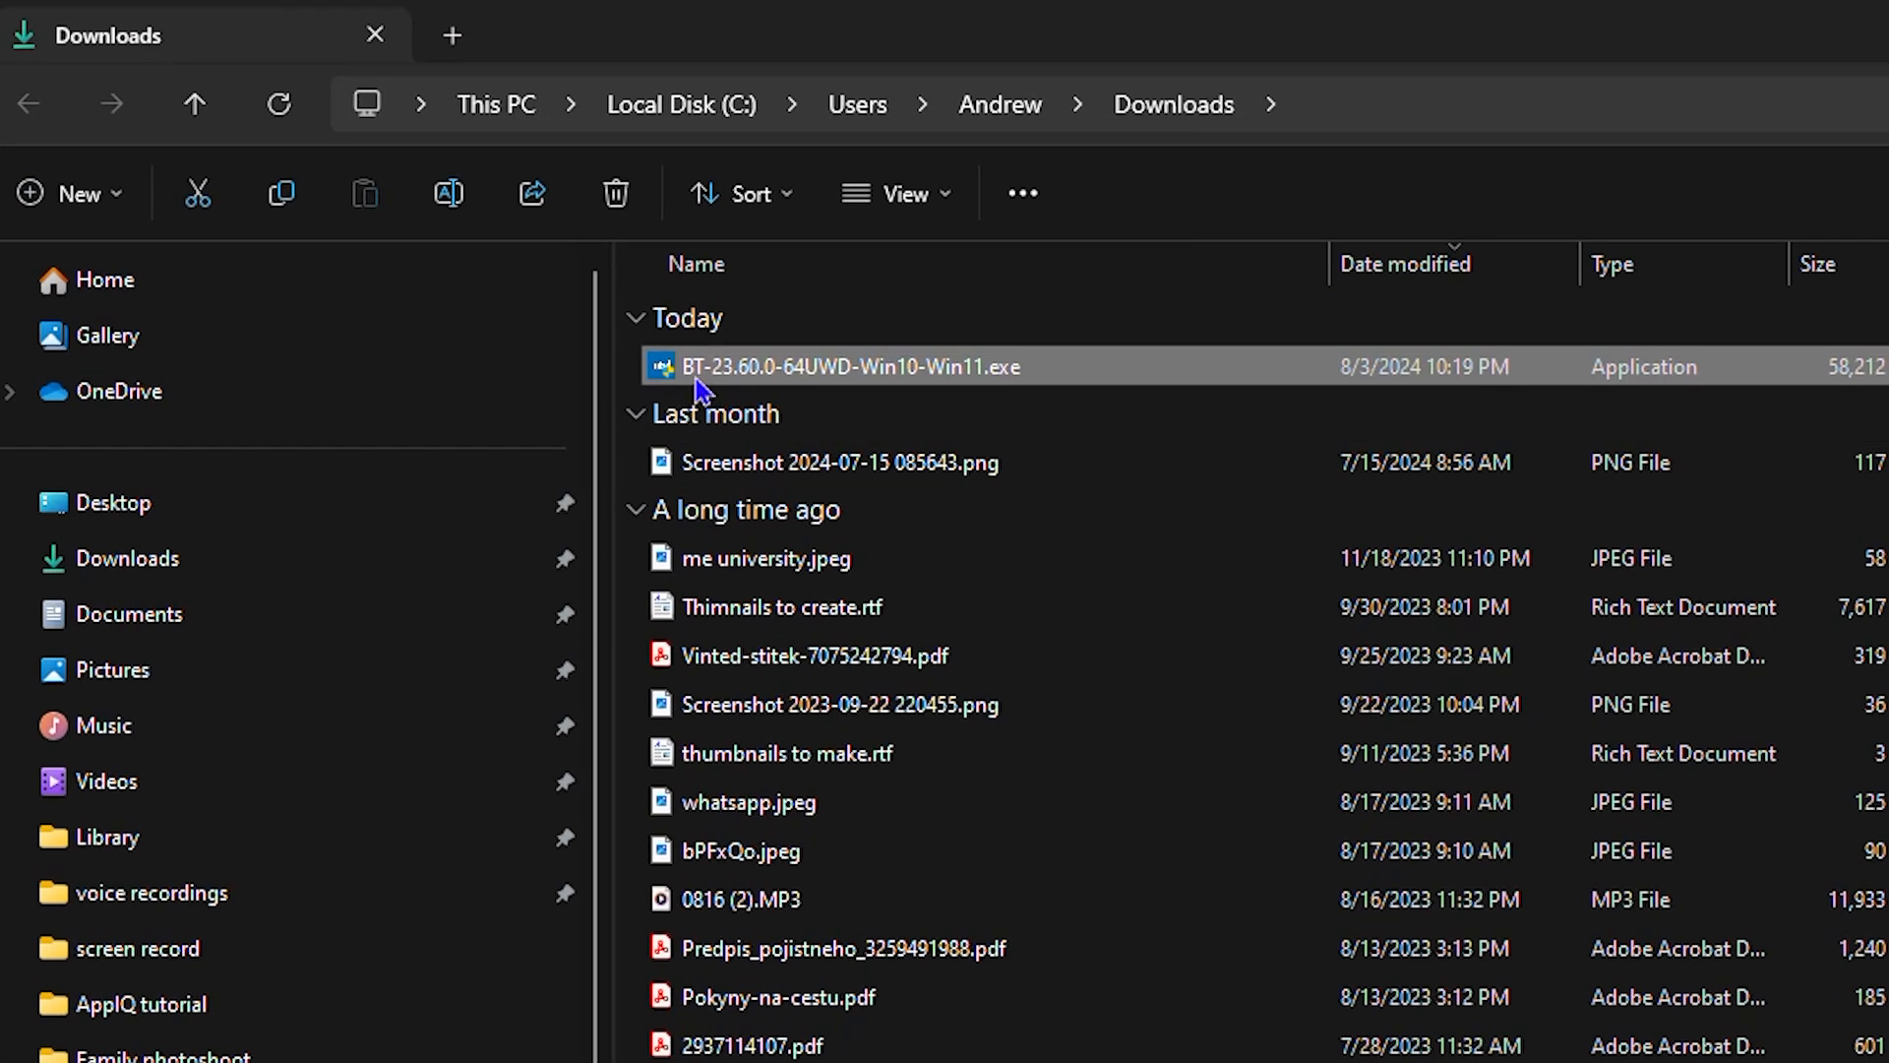
left_click(906, 194)
left_click(925, 340)
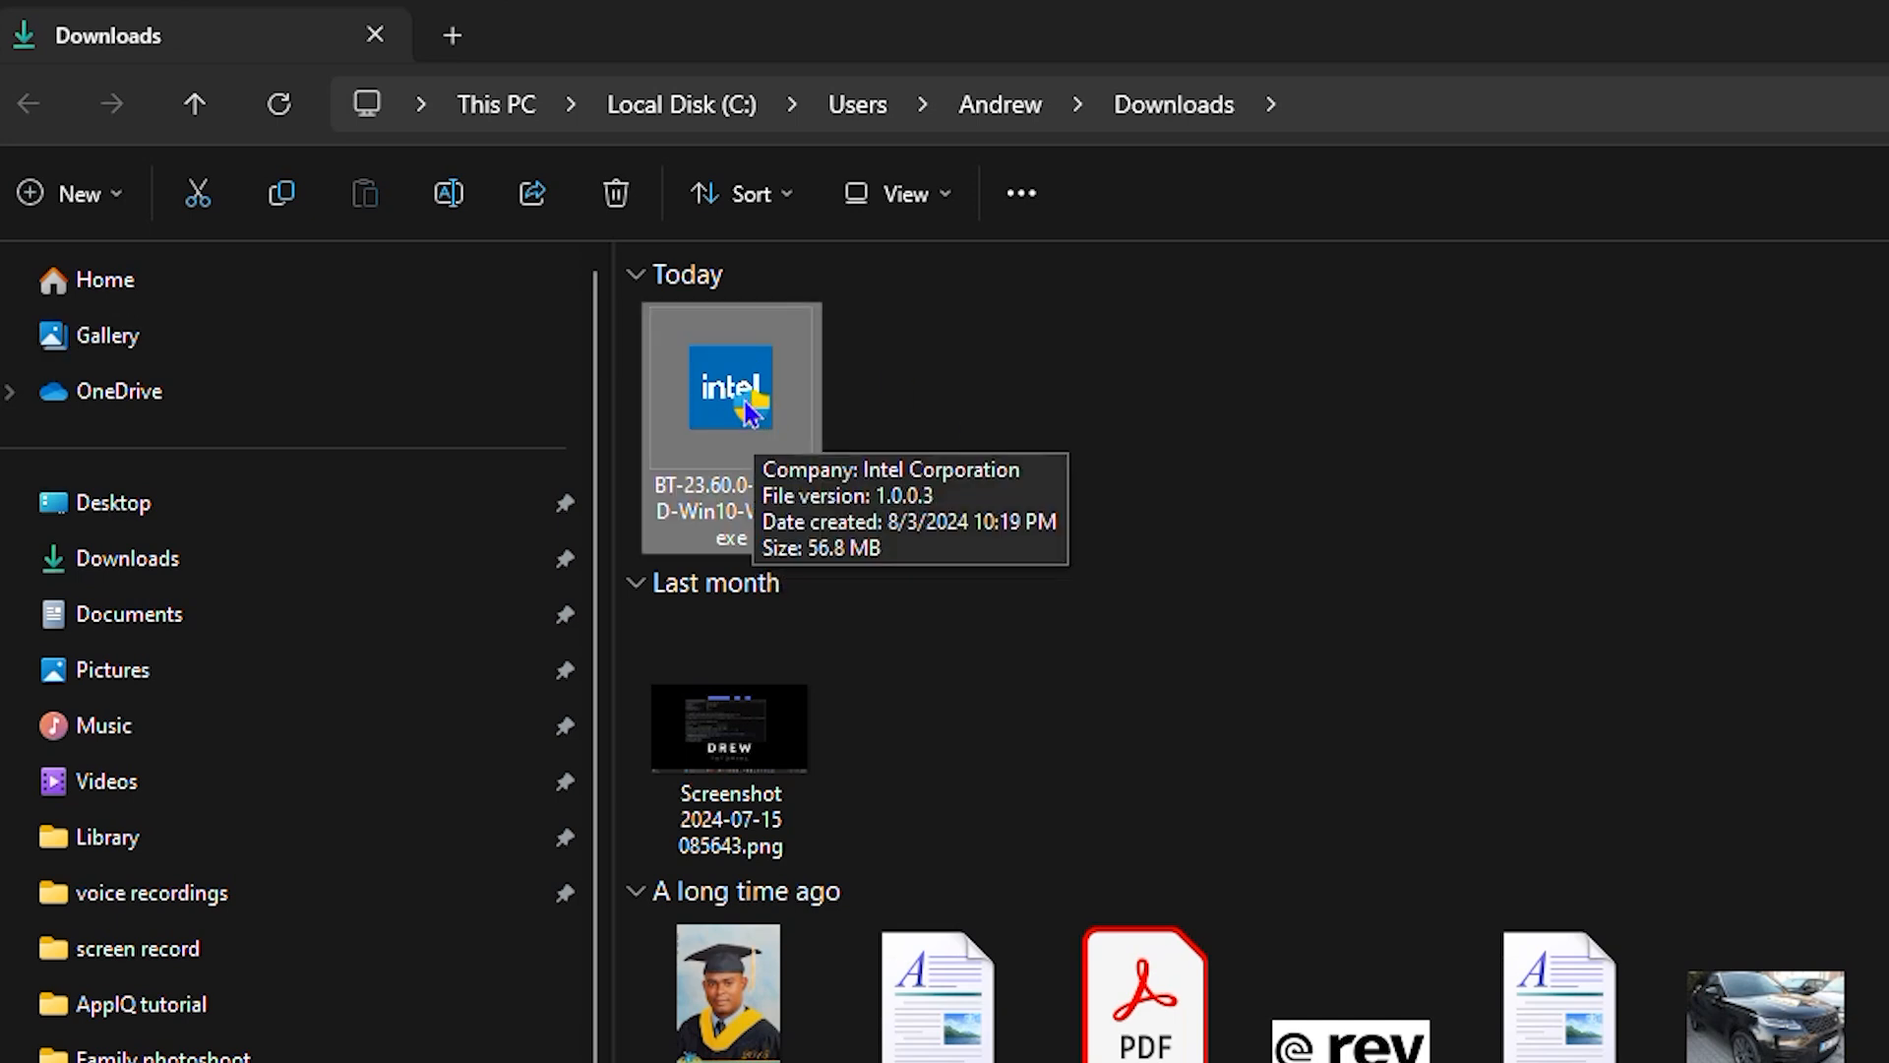
Step: Run the Intel Bluetooth installer as administrator and agree to upgrade to version 23.60.0.1
right_click(748, 411)
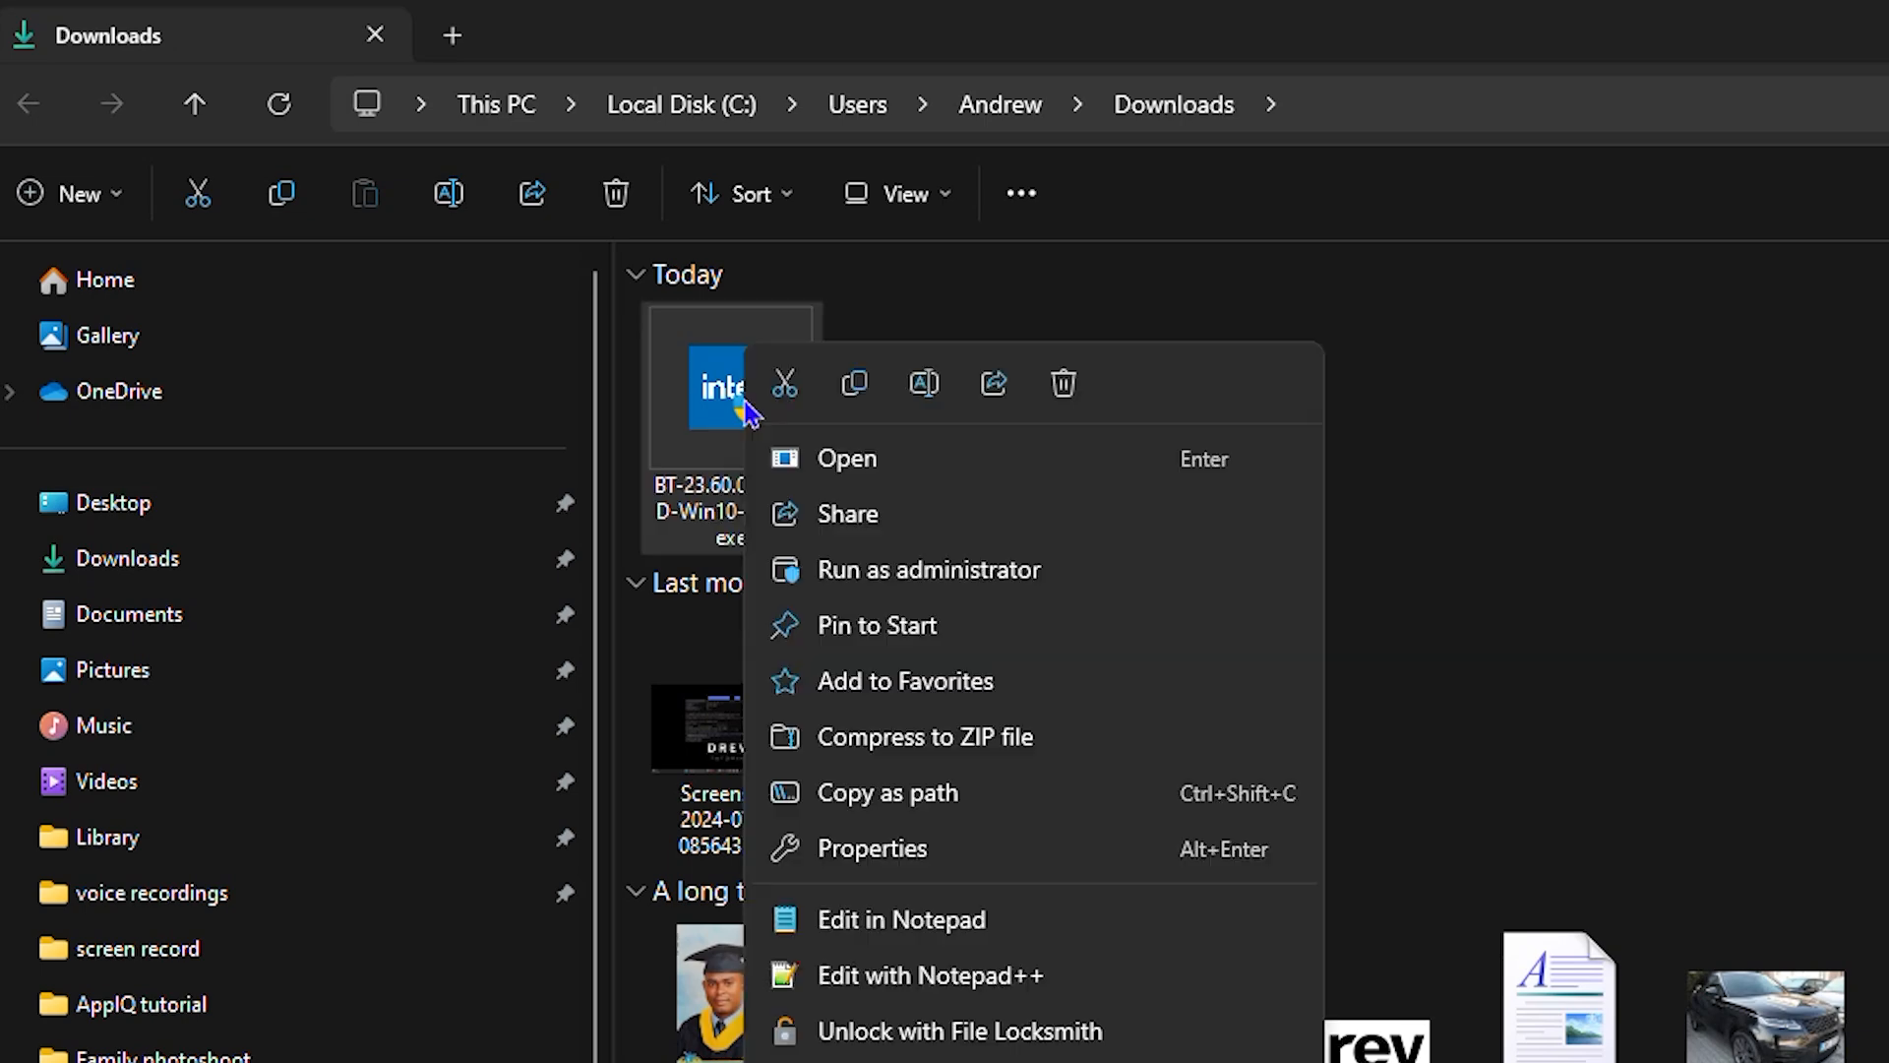
left_click(978, 586)
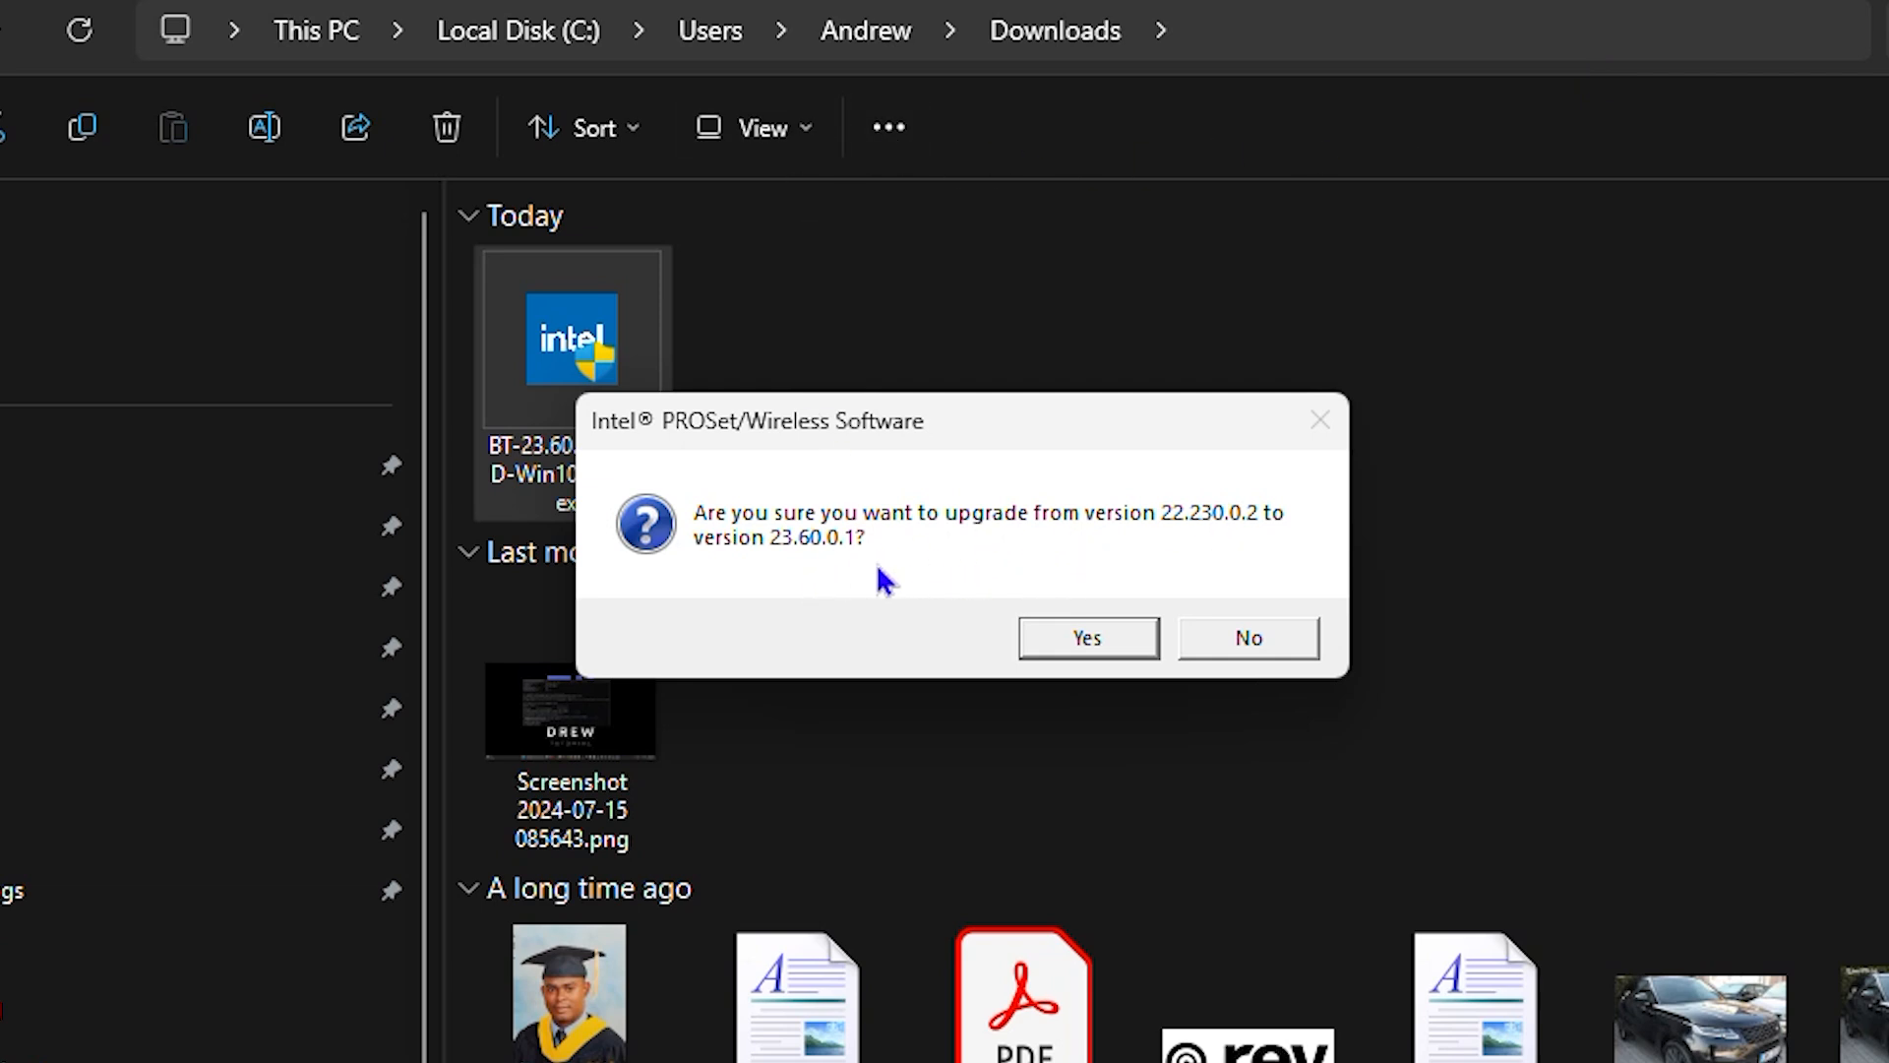
left_click(1078, 650)
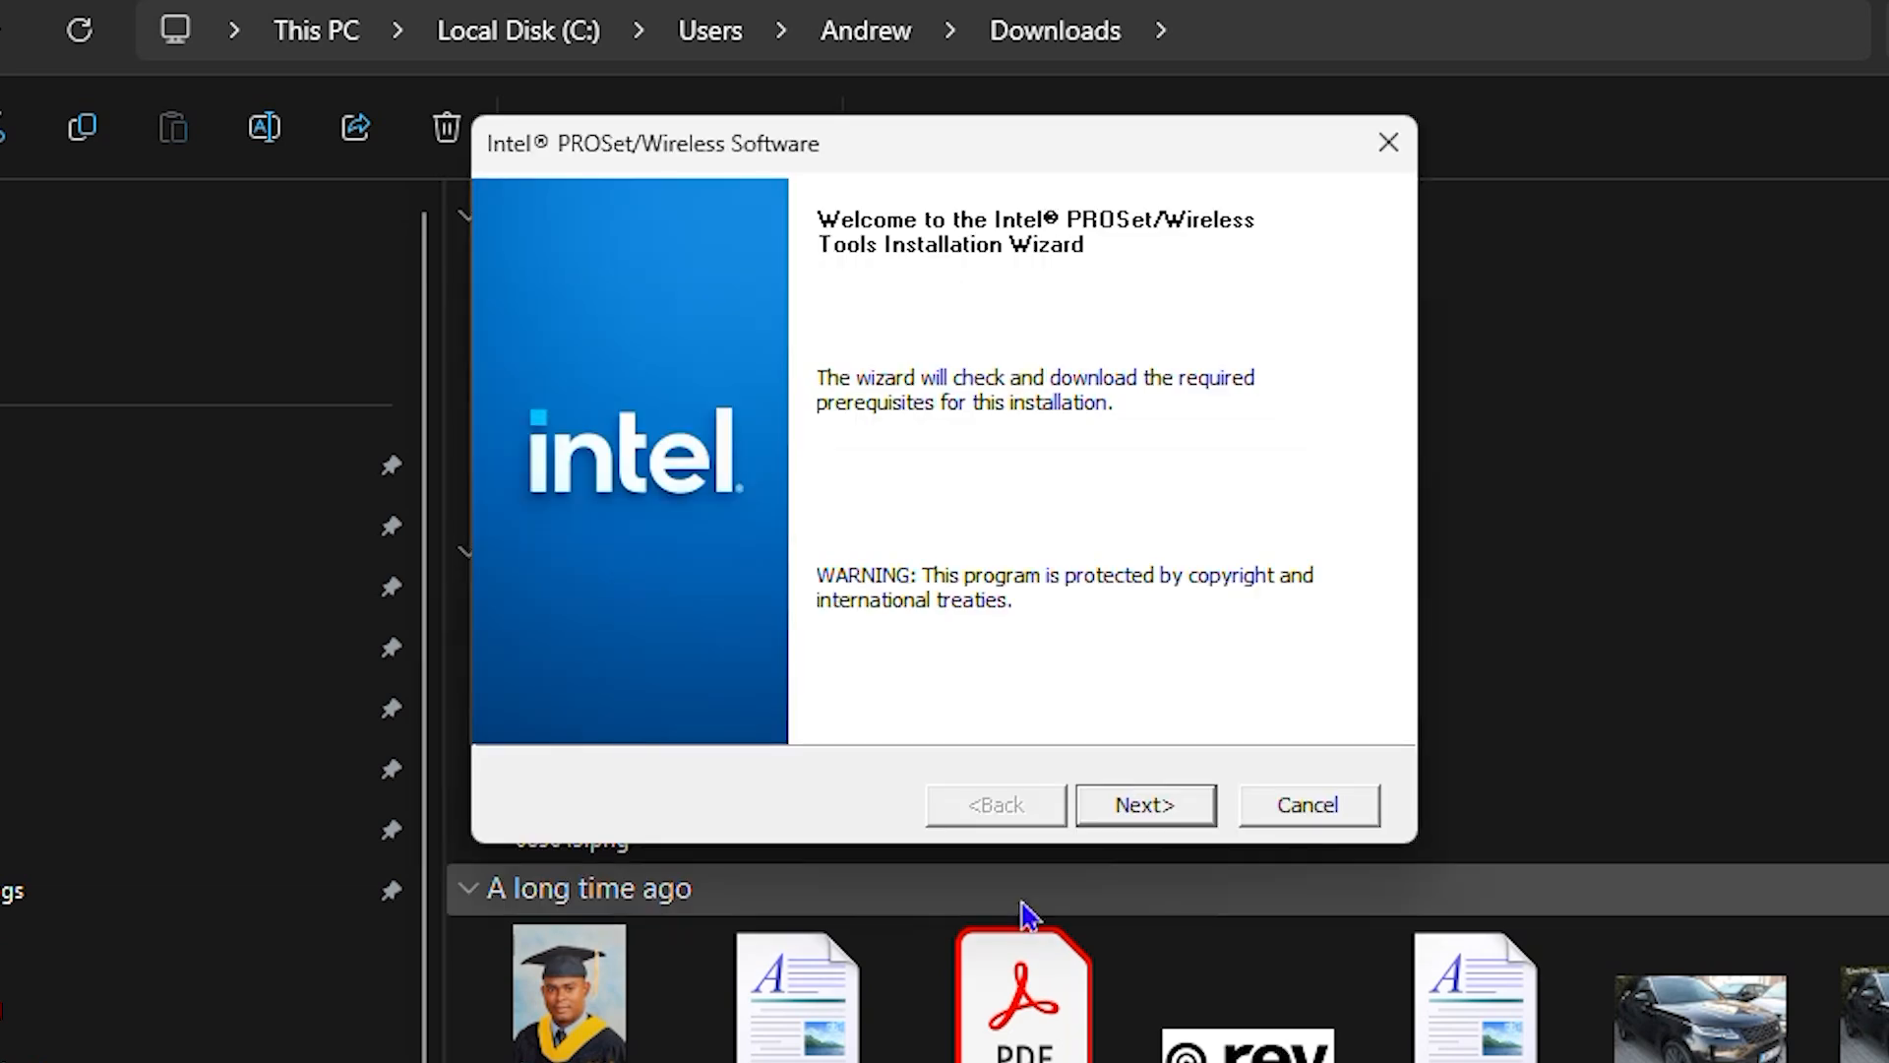
Step: Accept the license terms, install Intel Wireless Bluetooth with the Typical setup type, and clear the Downloads folder window away
left_click(1151, 803)
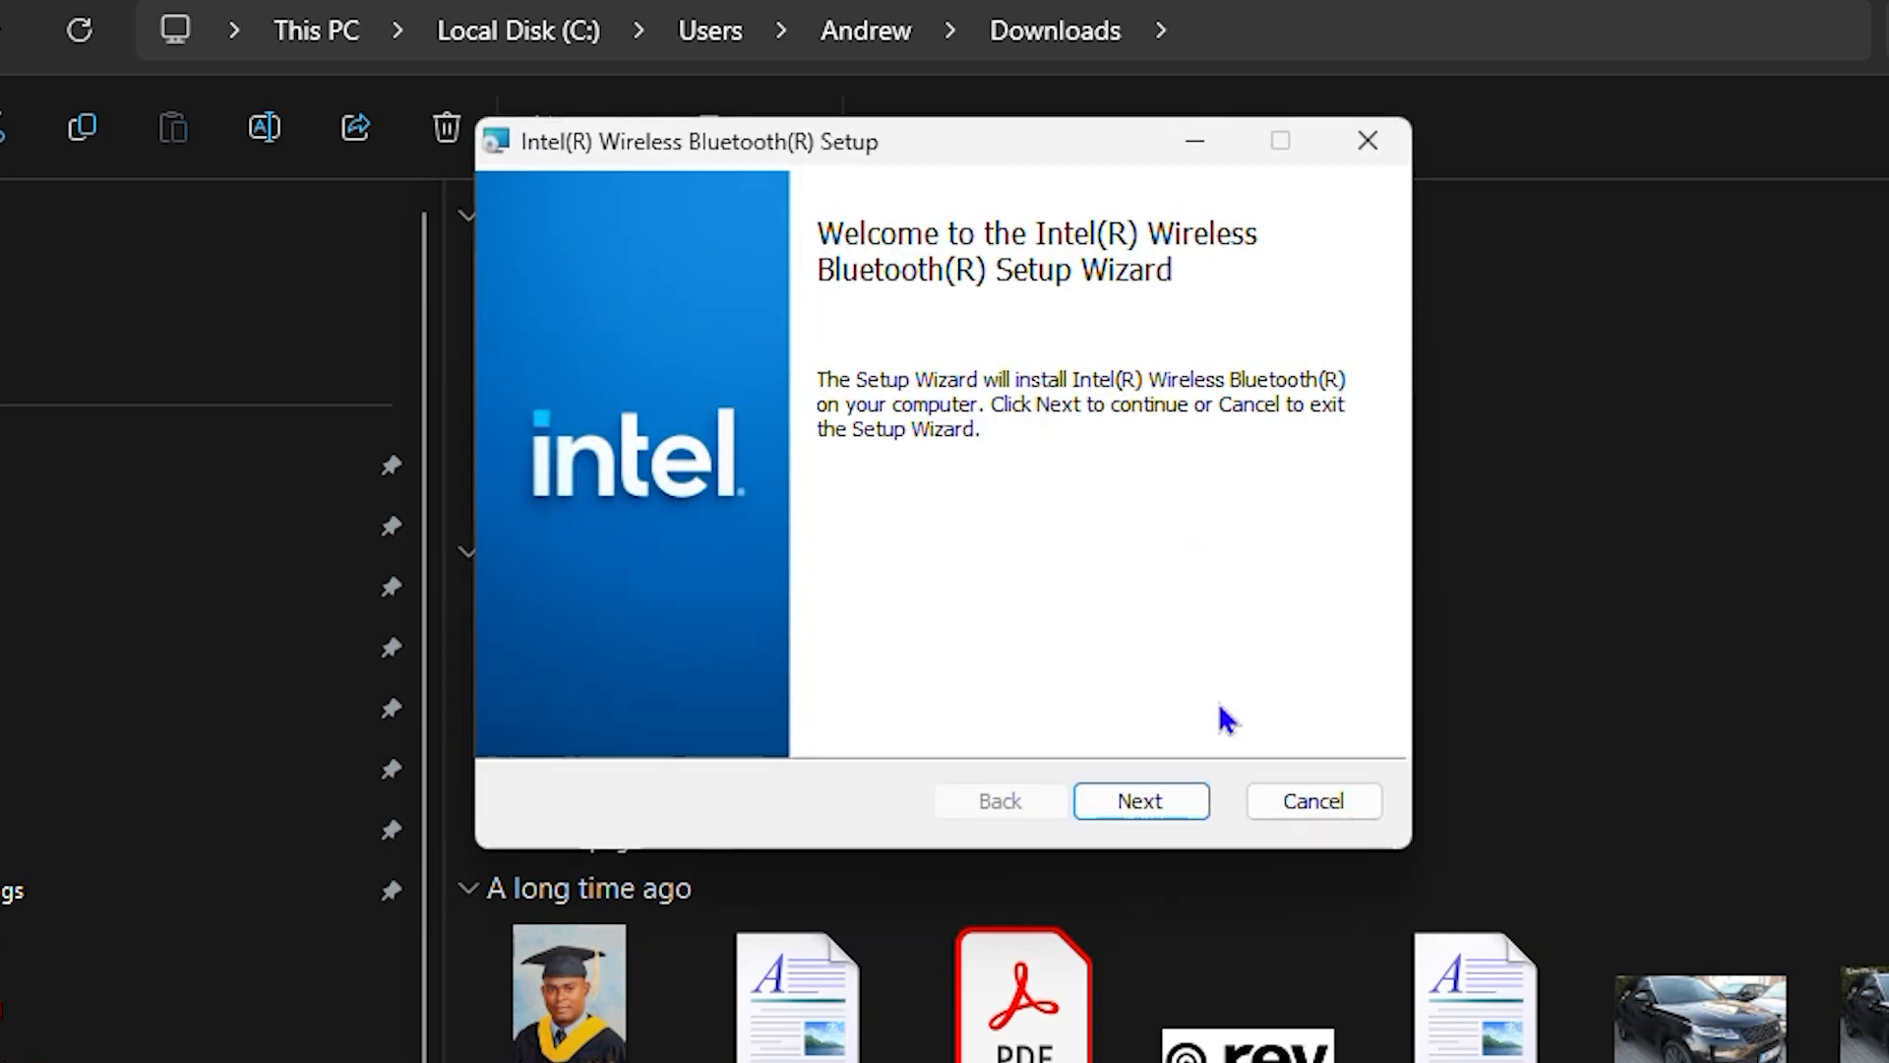
left_click(1166, 812)
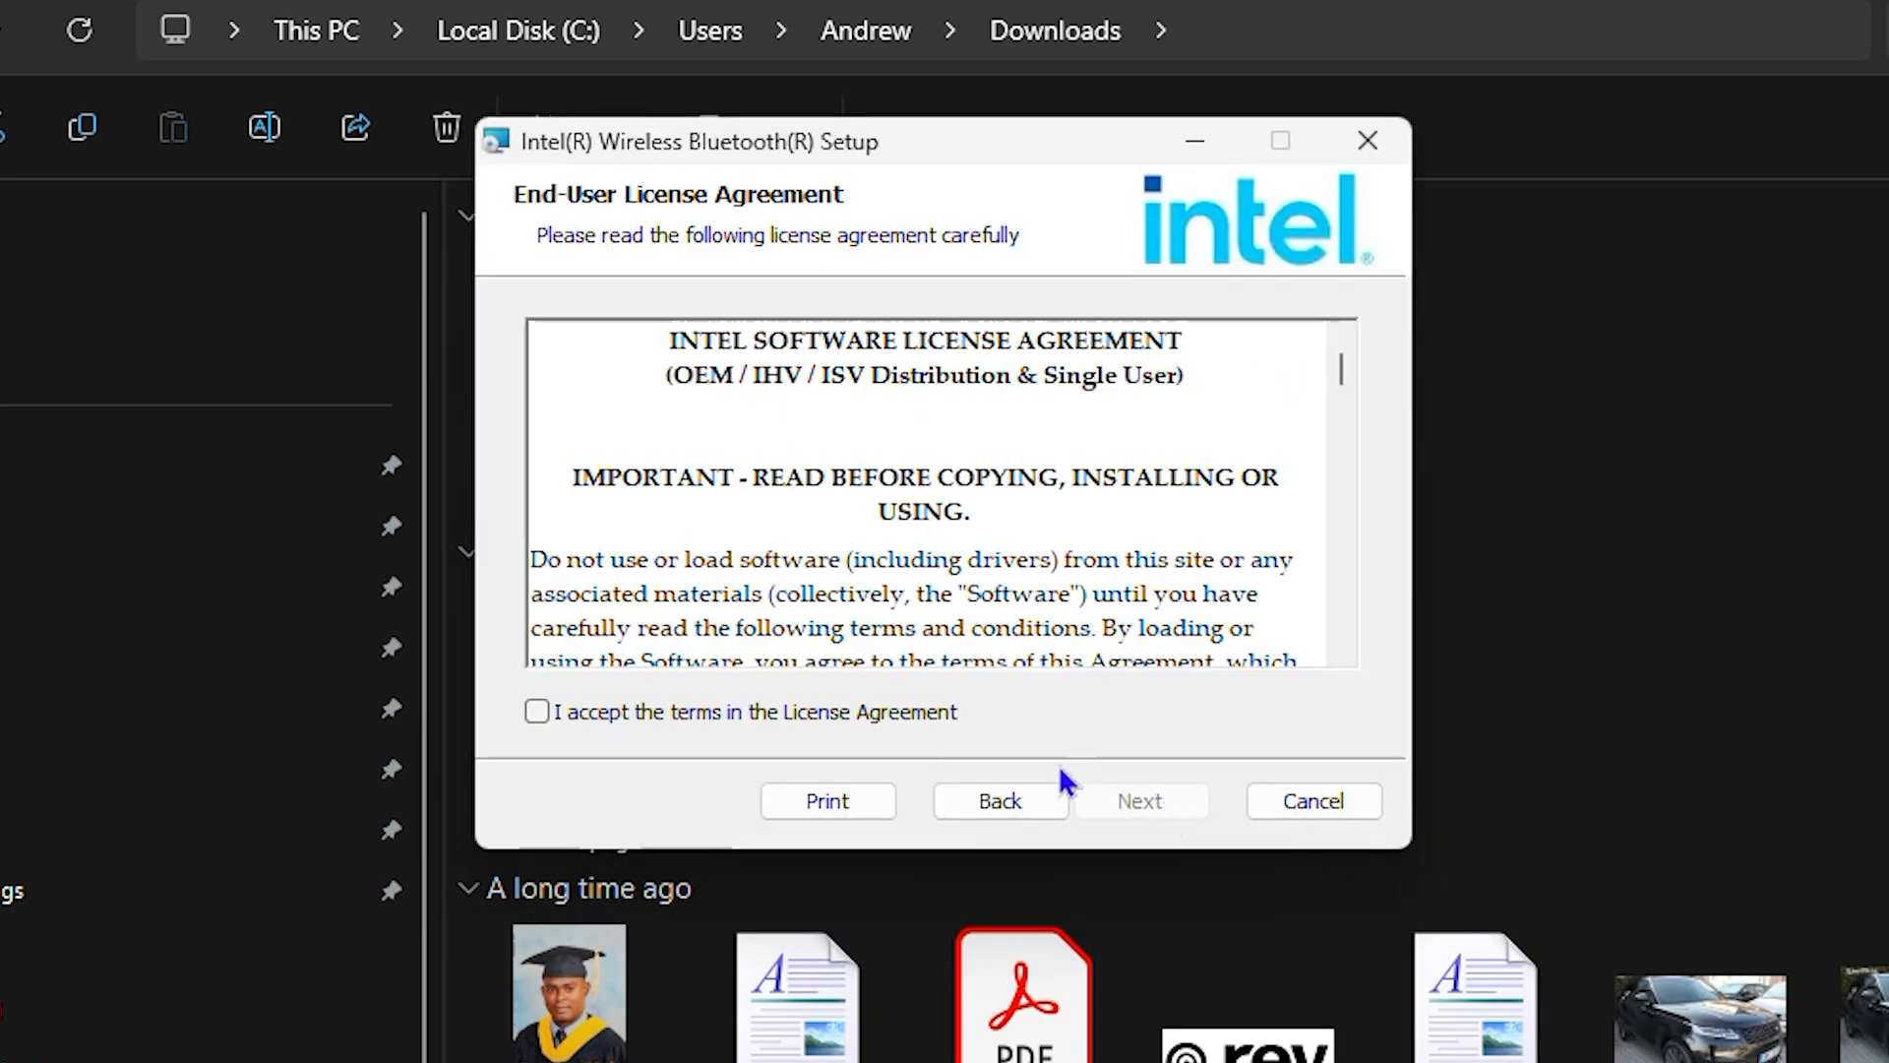
left_click(541, 711)
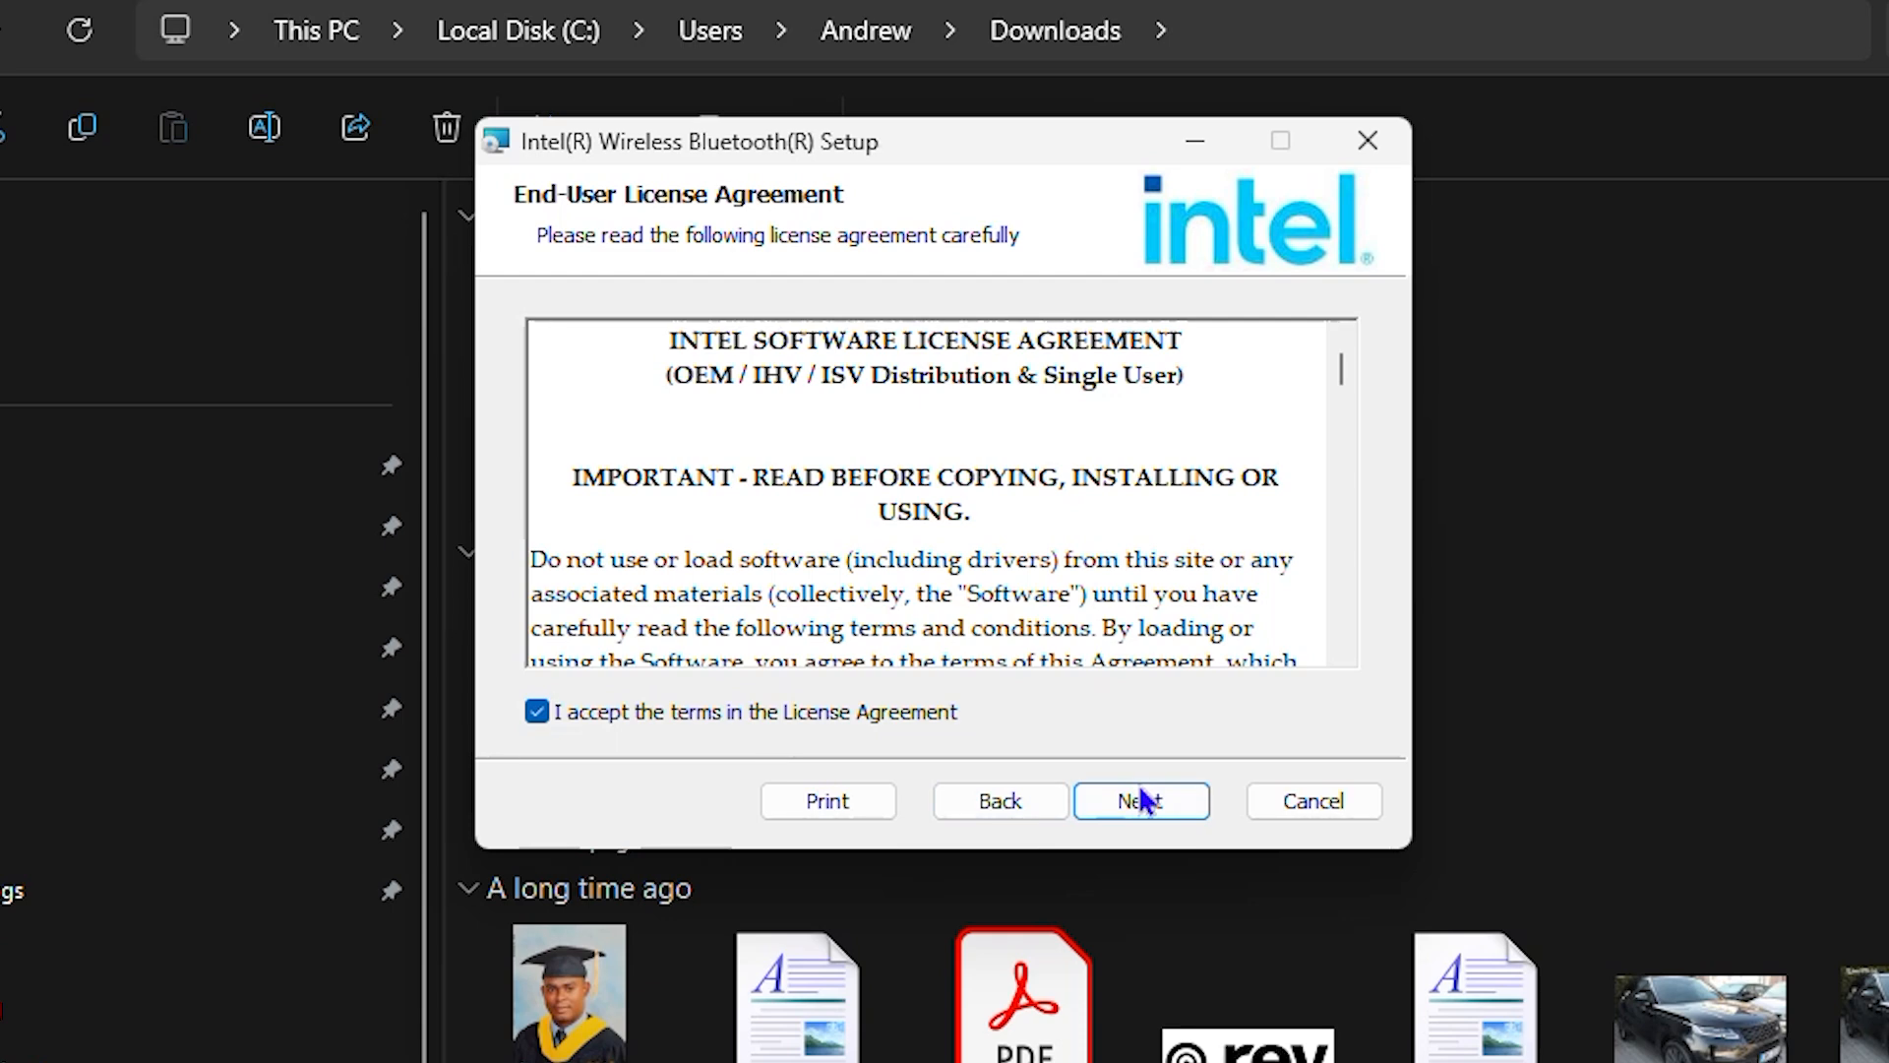
left_click(1137, 799)
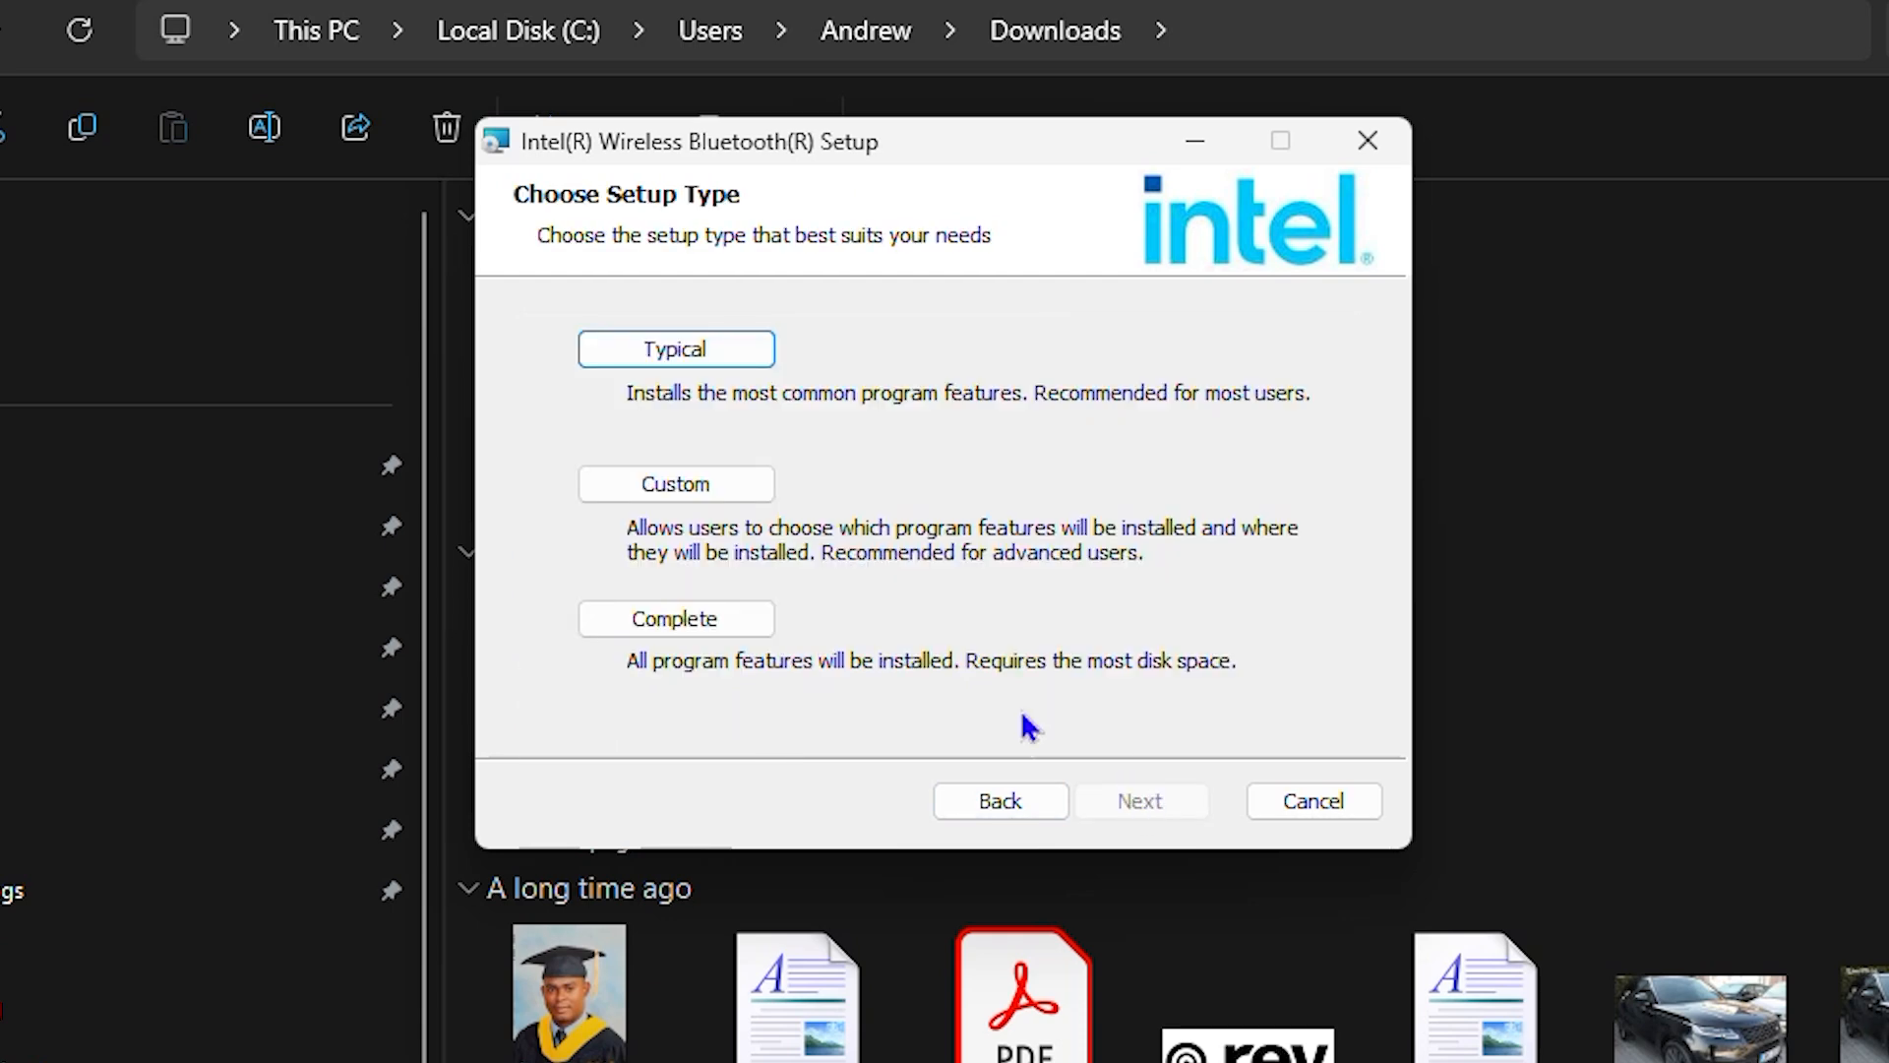
left_click(703, 356)
left_click(1109, 801)
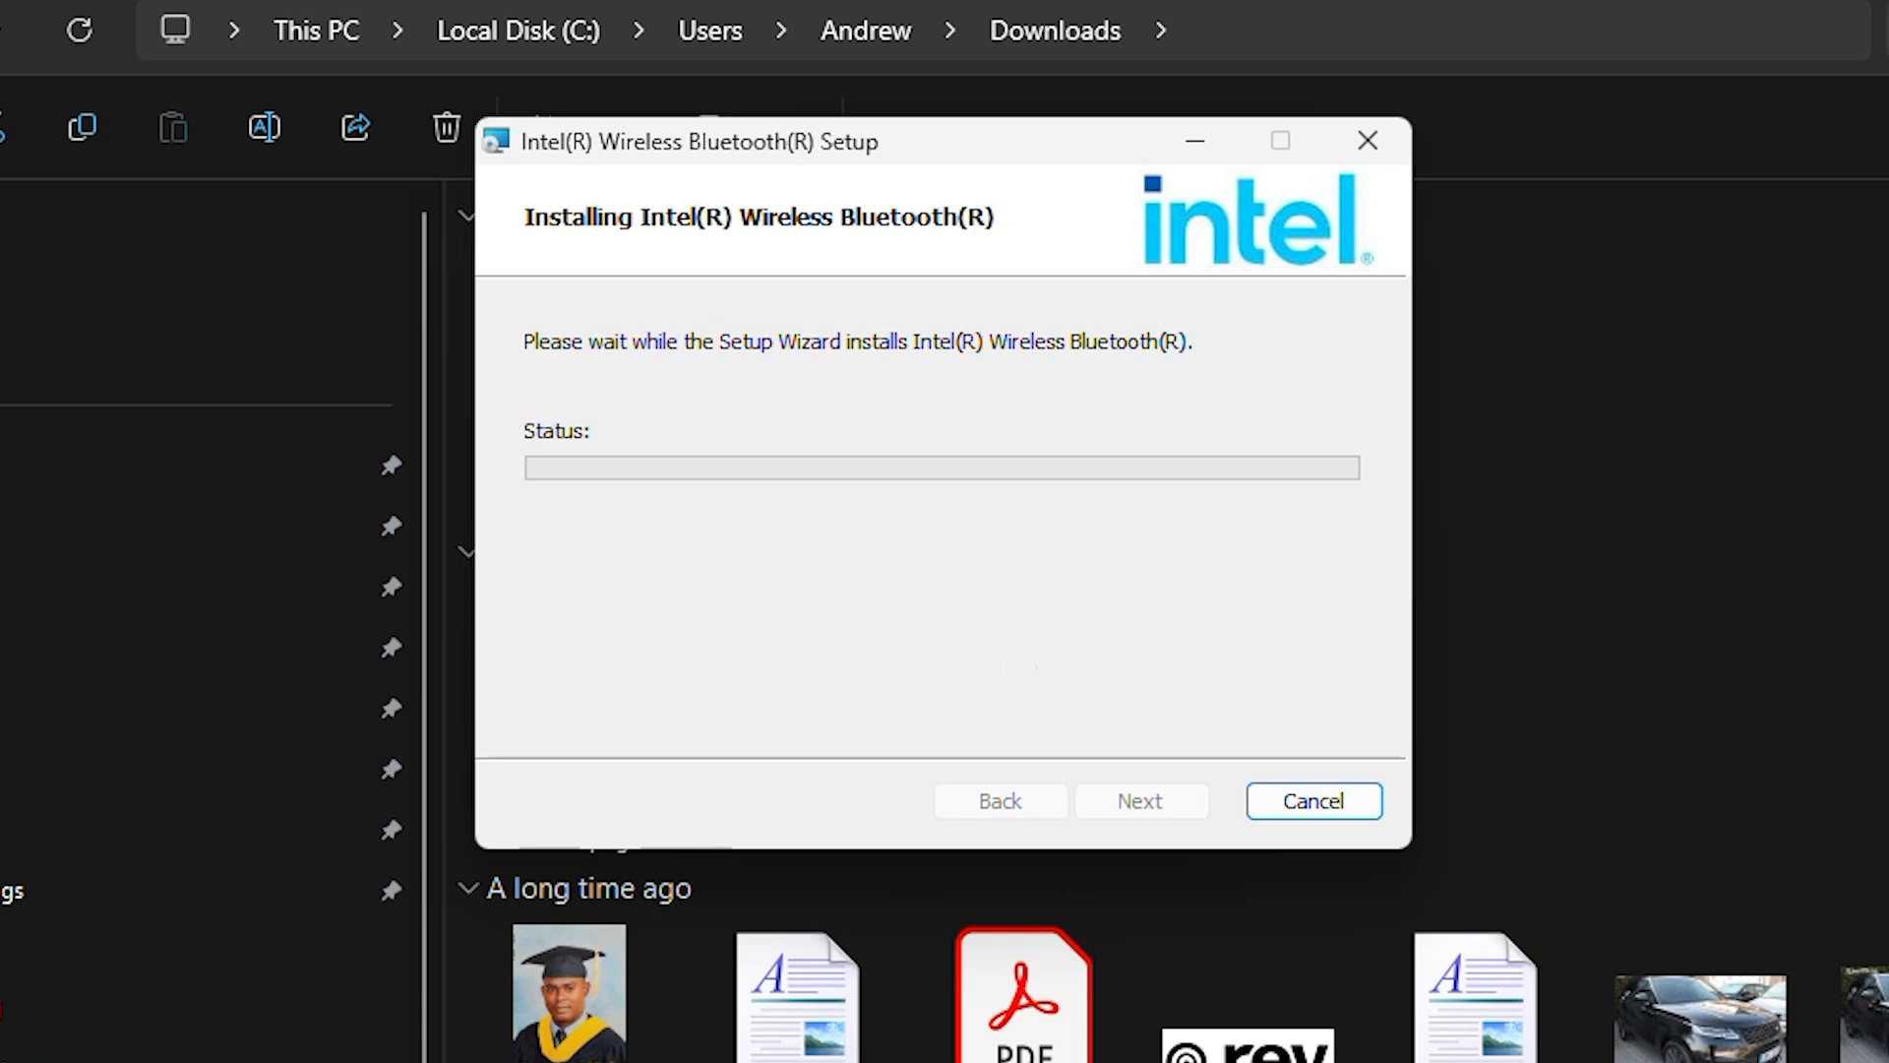
left_click(1888, 2)
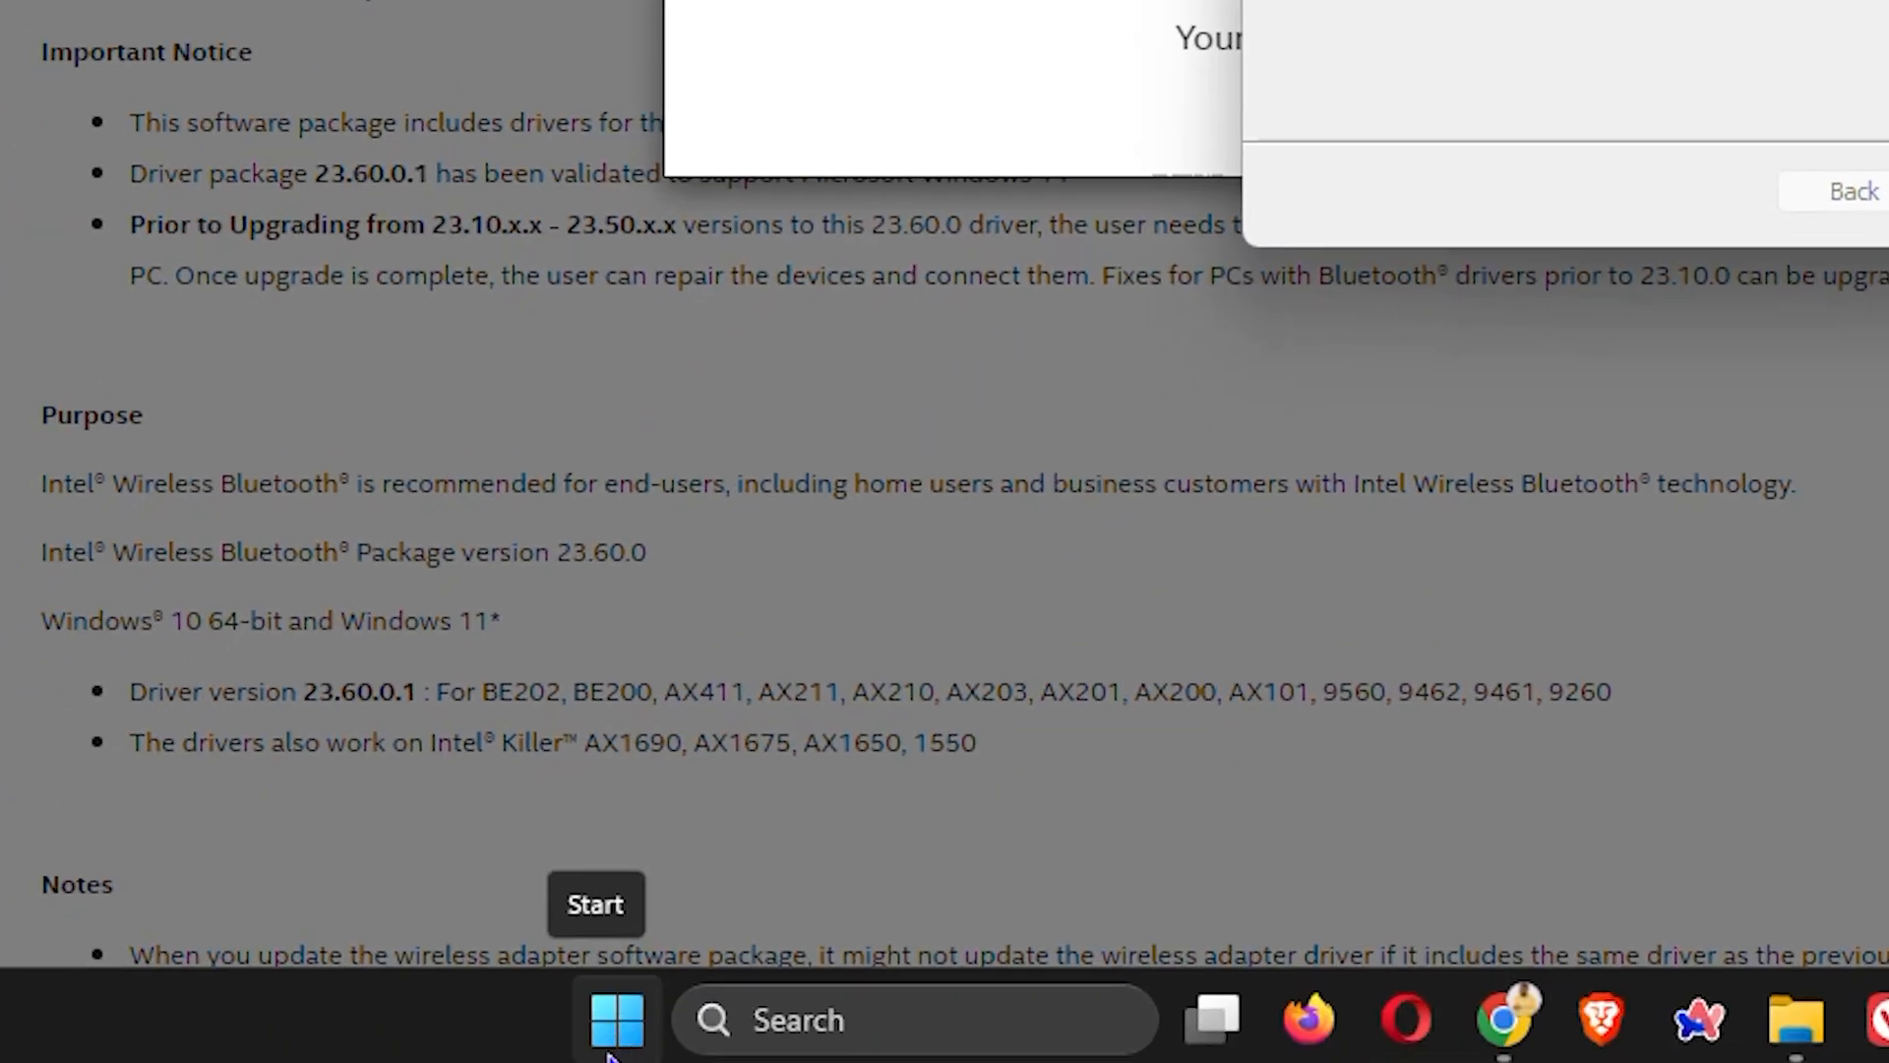
Step: Switch to Windows Settings and check for updates under Windows Update
right_click(610, 1053)
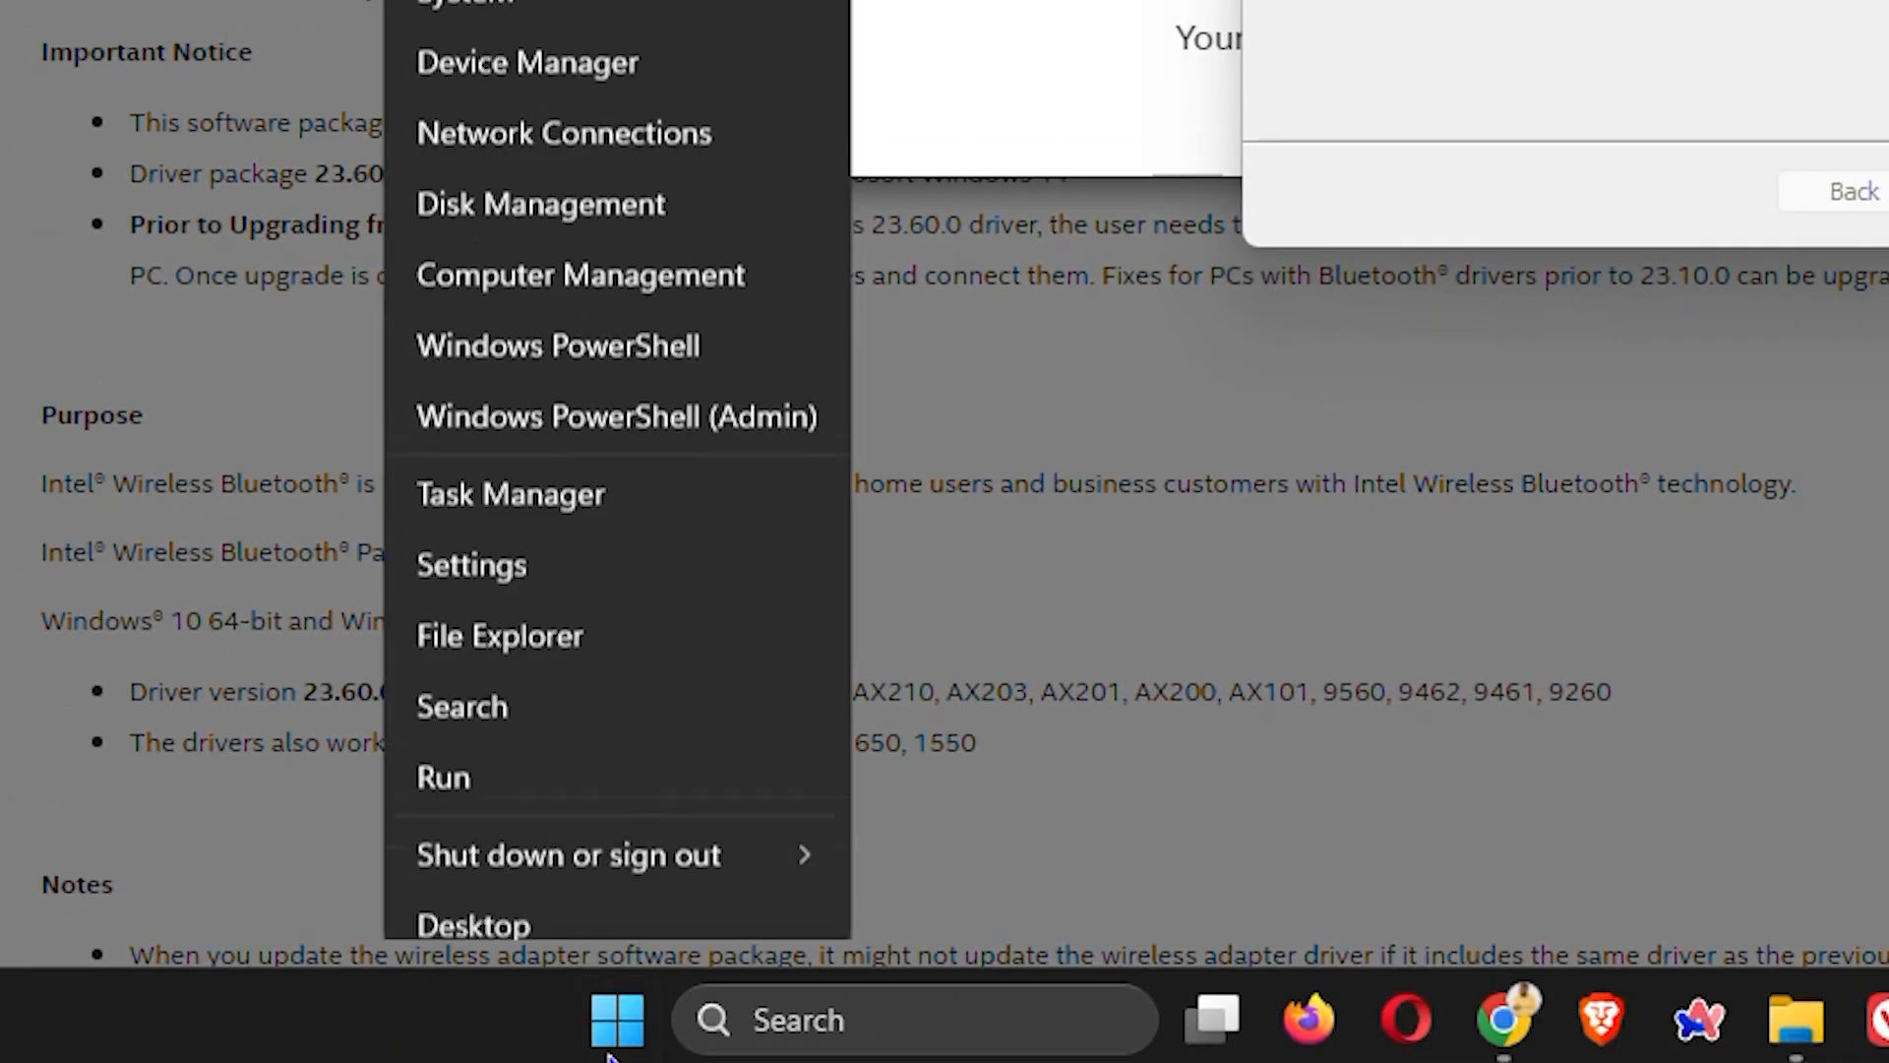
left_click(474, 539)
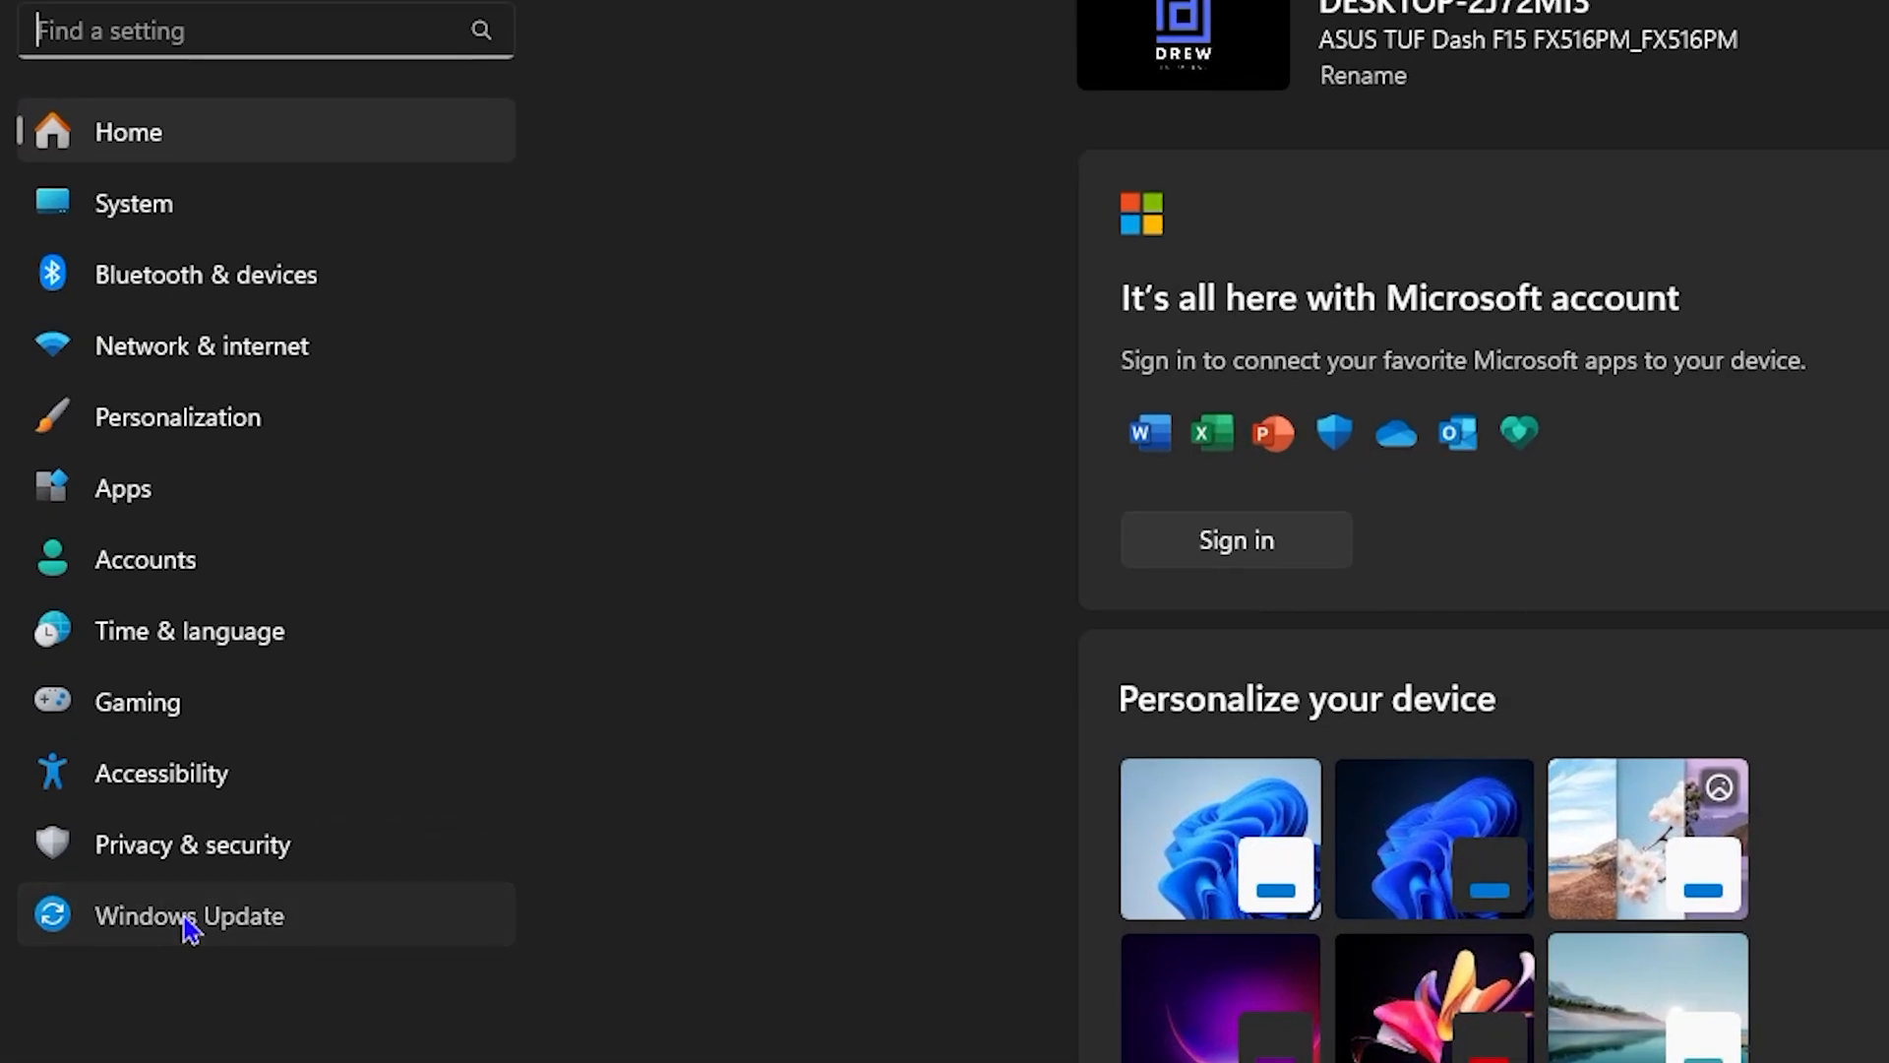
left_click(92, 648)
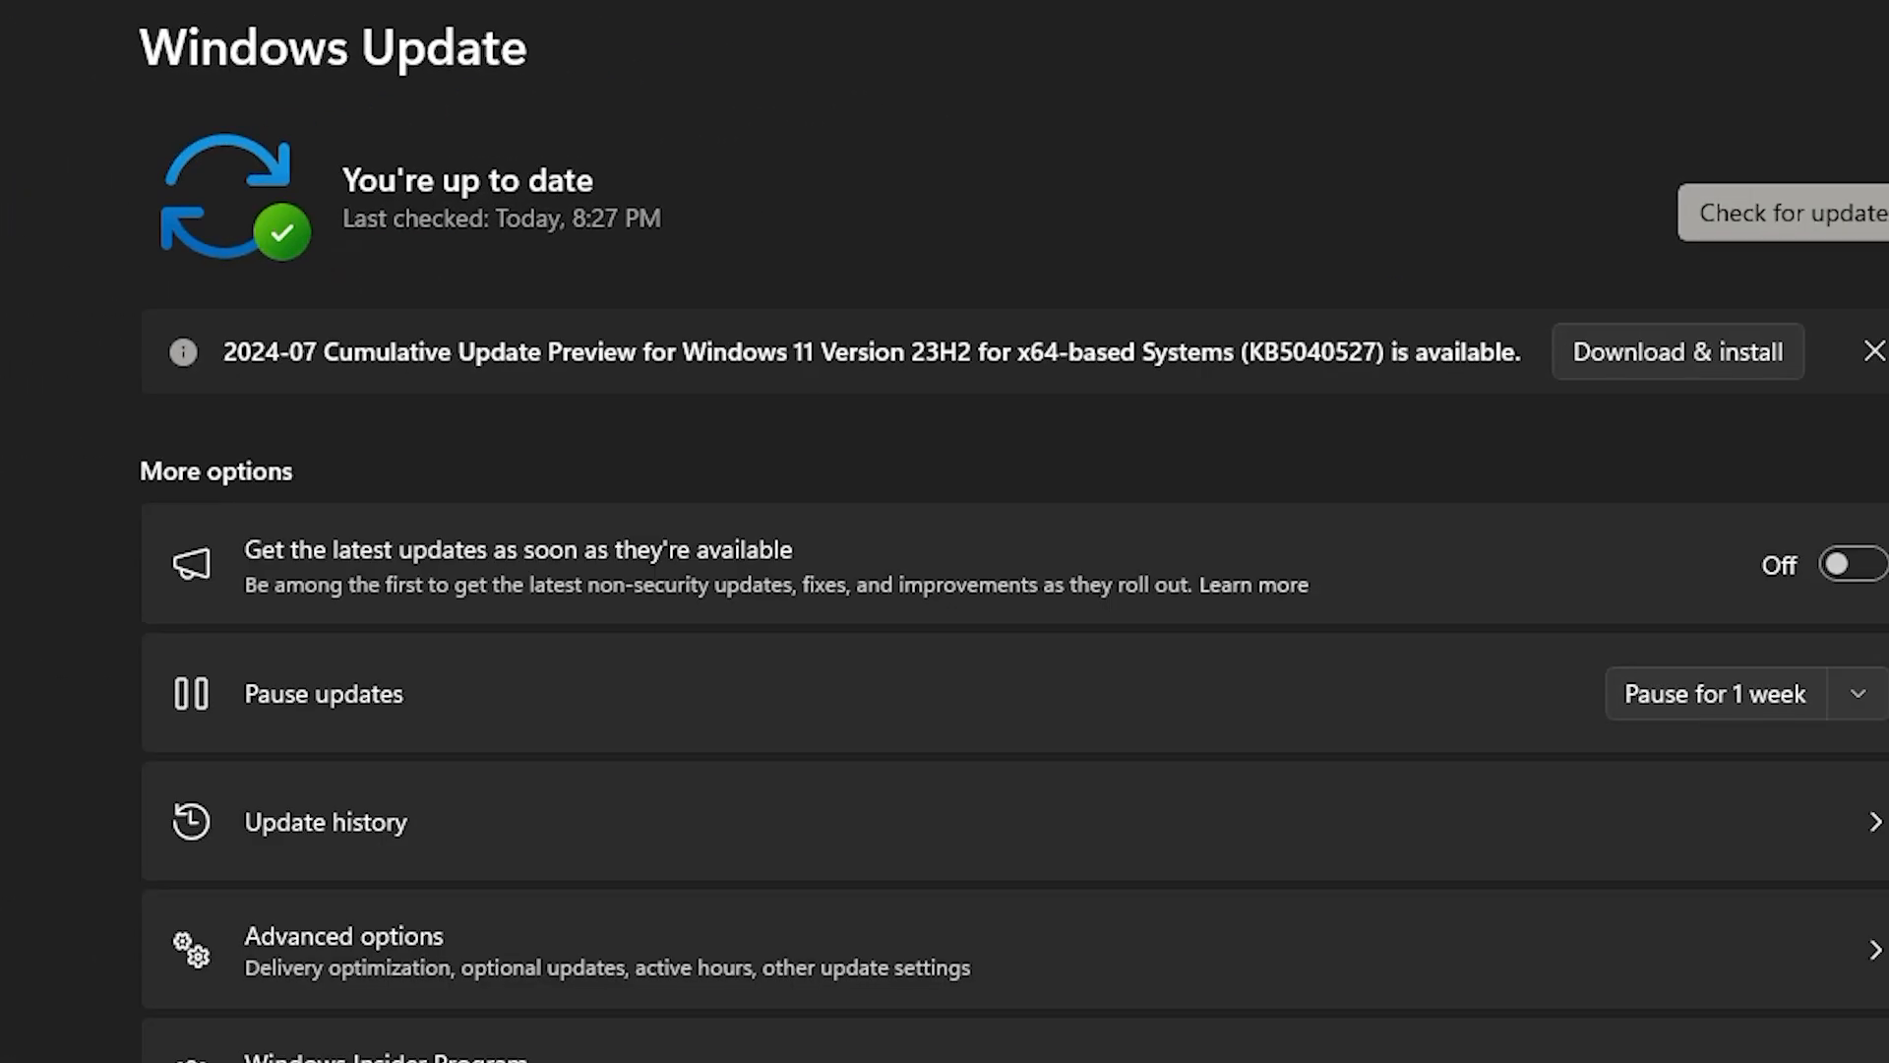
left_click(1698, 241)
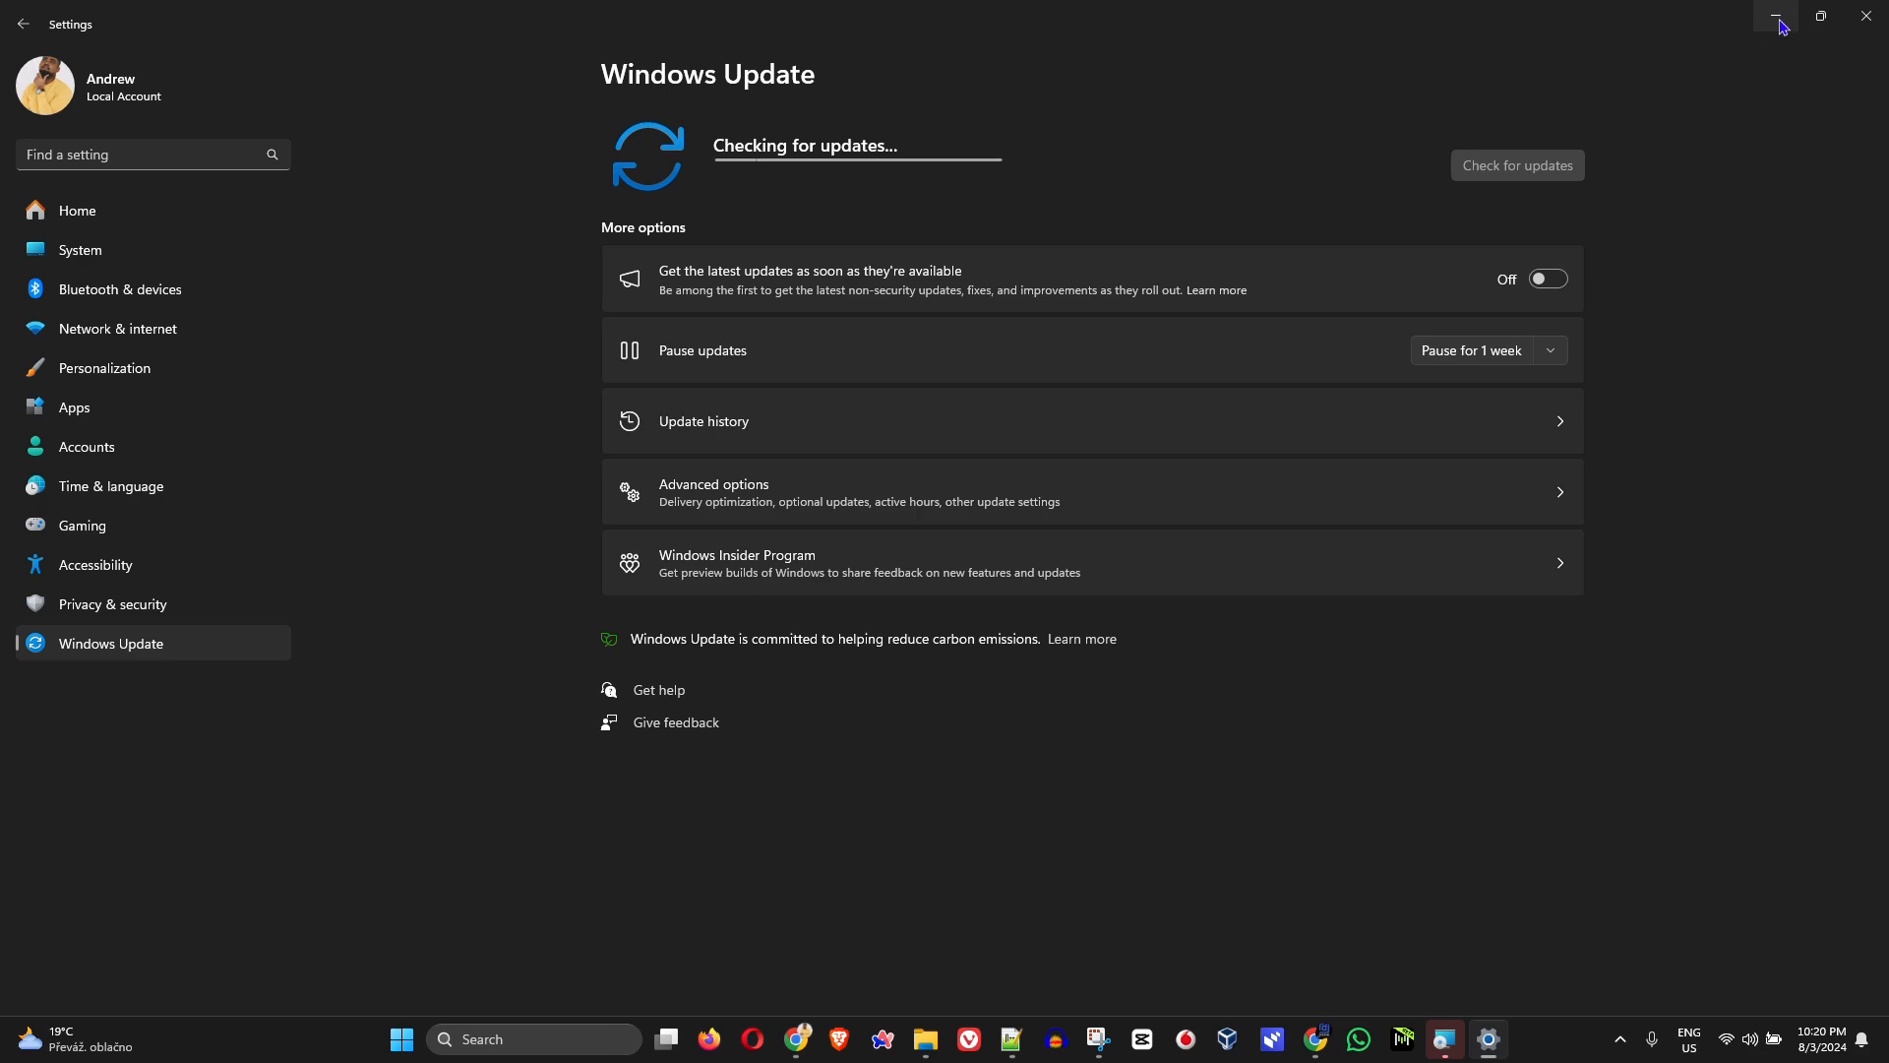
Step: Minimize Settings, finish the completed Intel Wireless Bluetooth setup wizard, and minimize the browser
left_click(1780, 17)
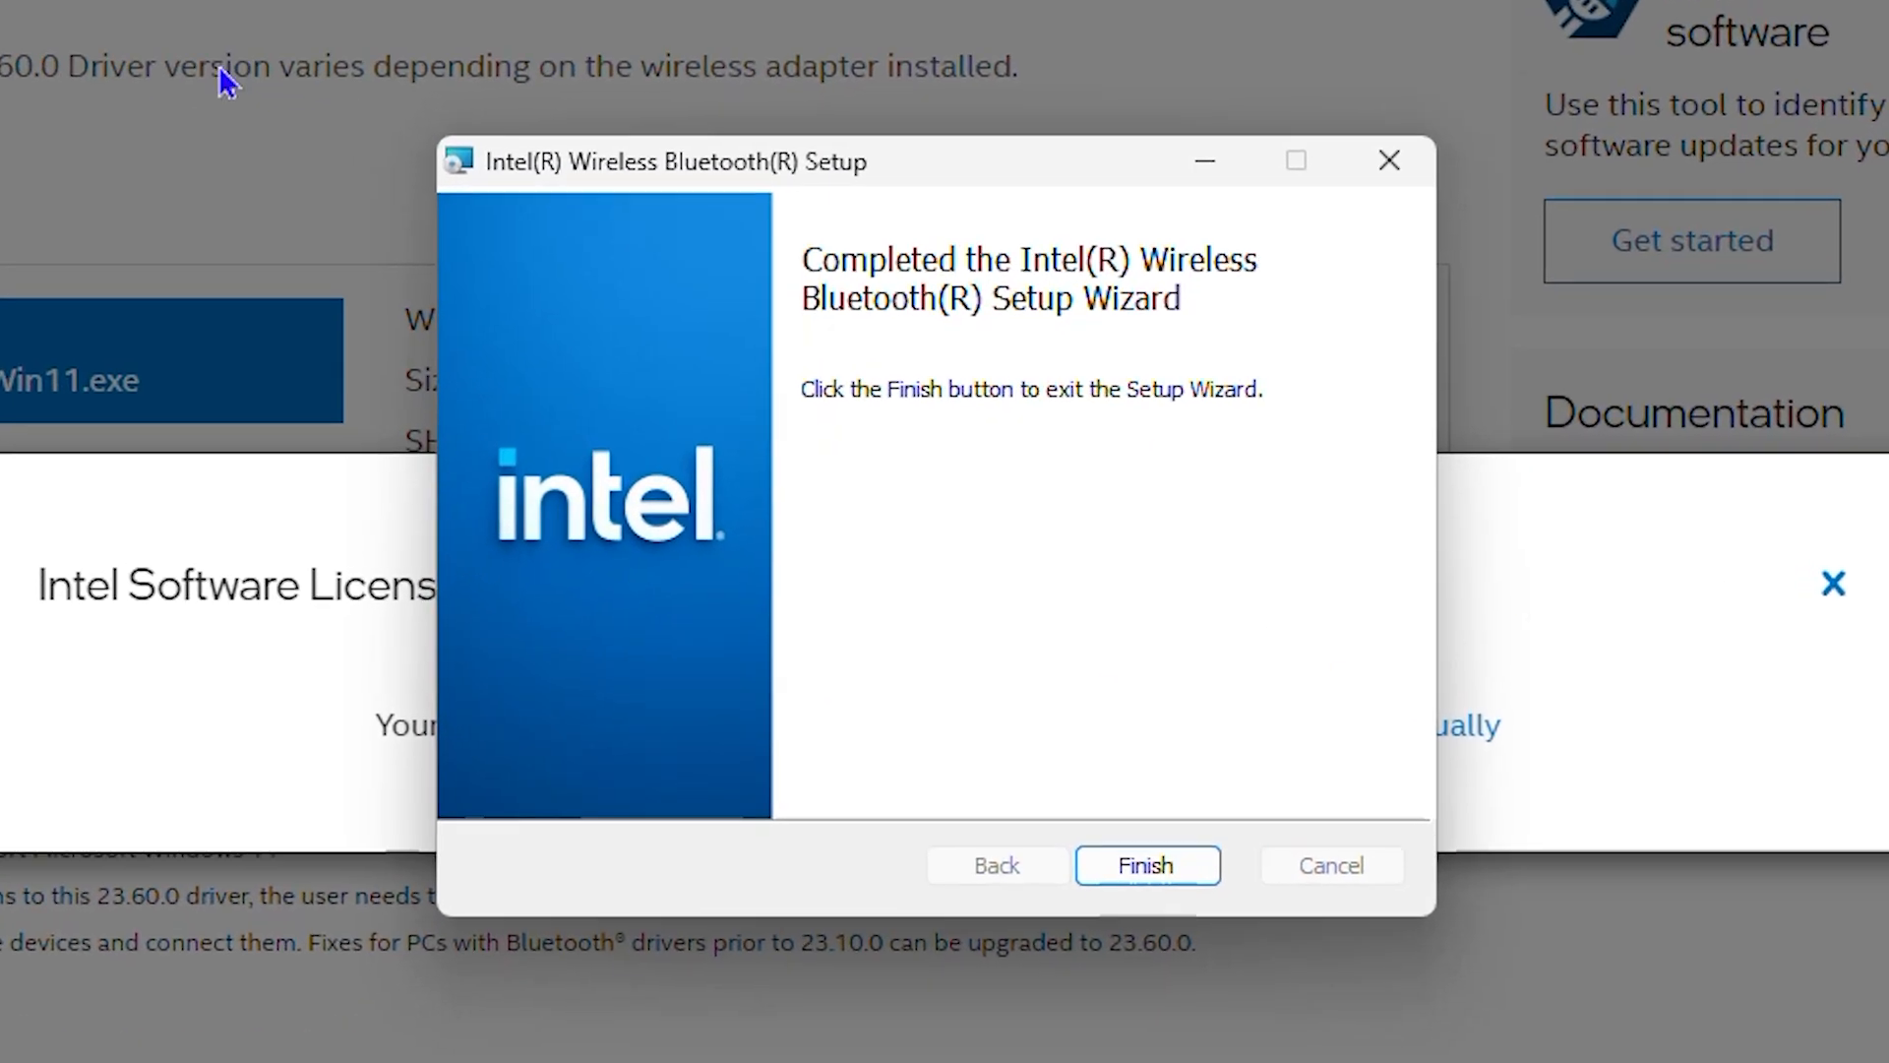
left_click(1177, 876)
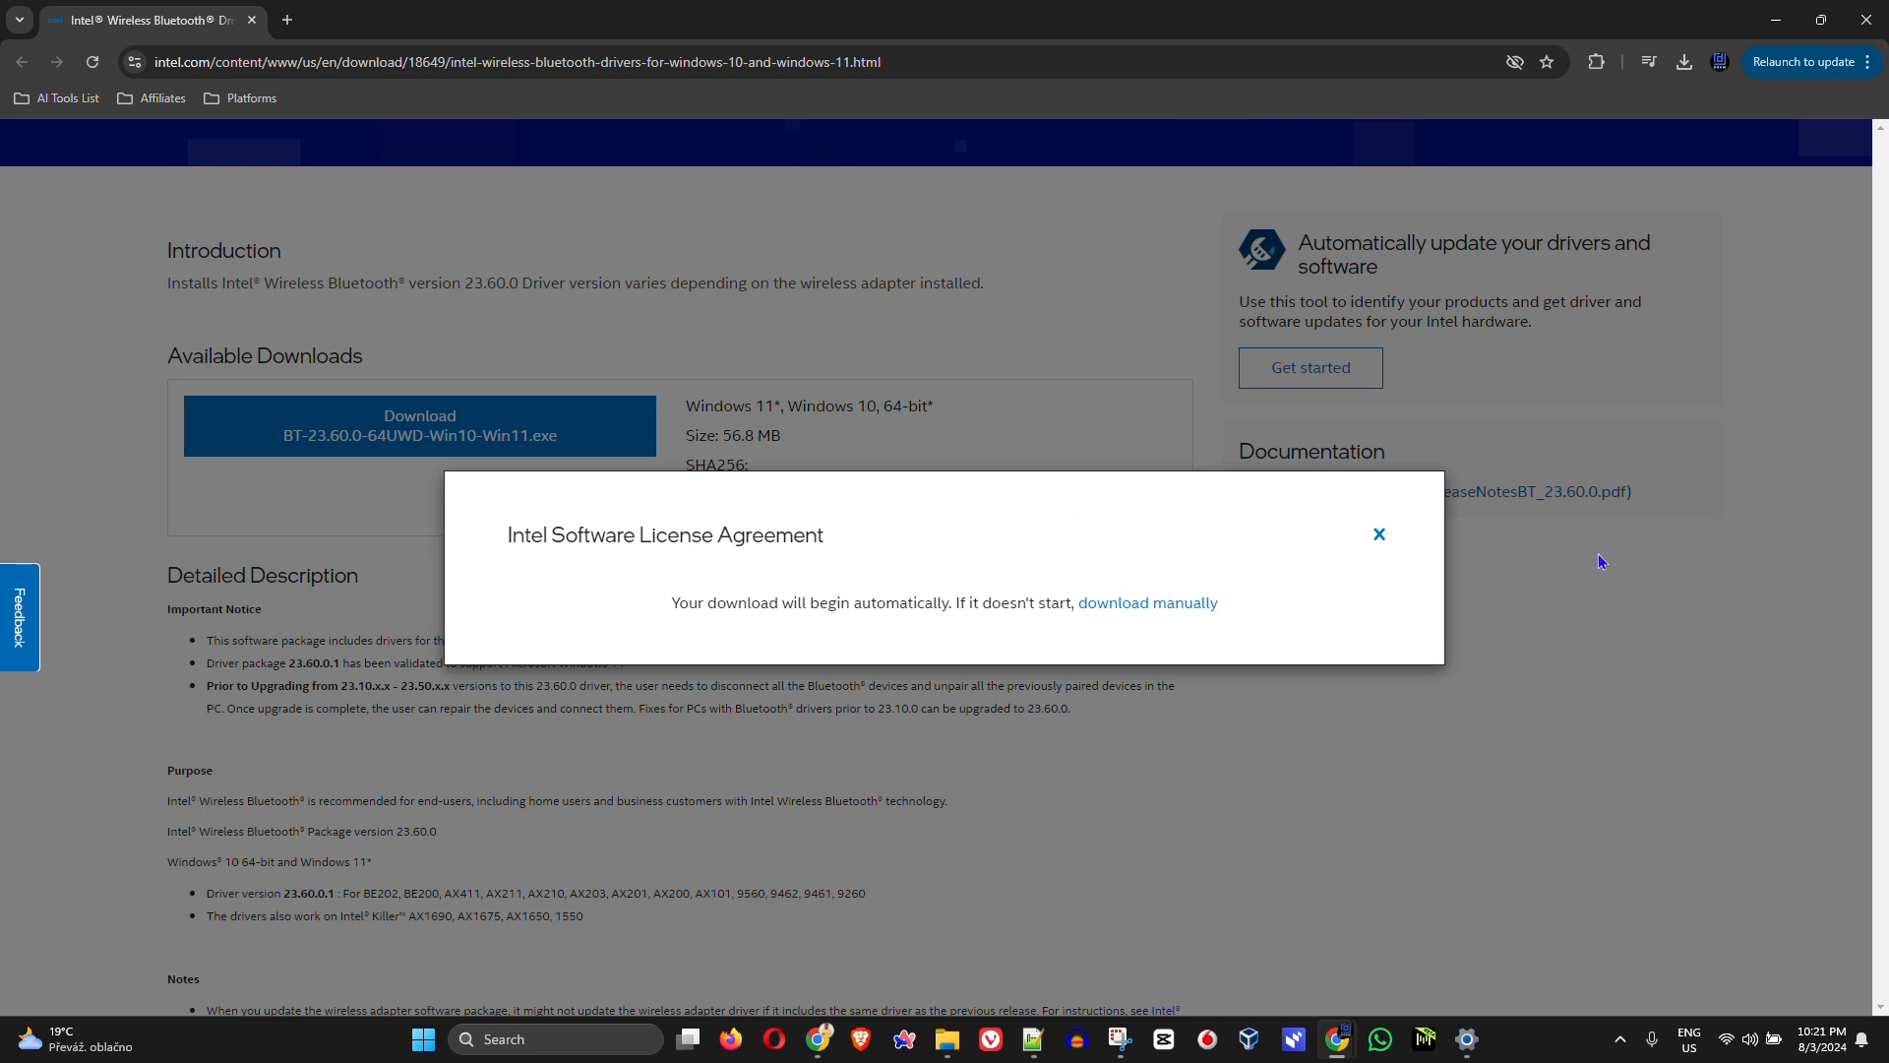
left_click(1775, 20)
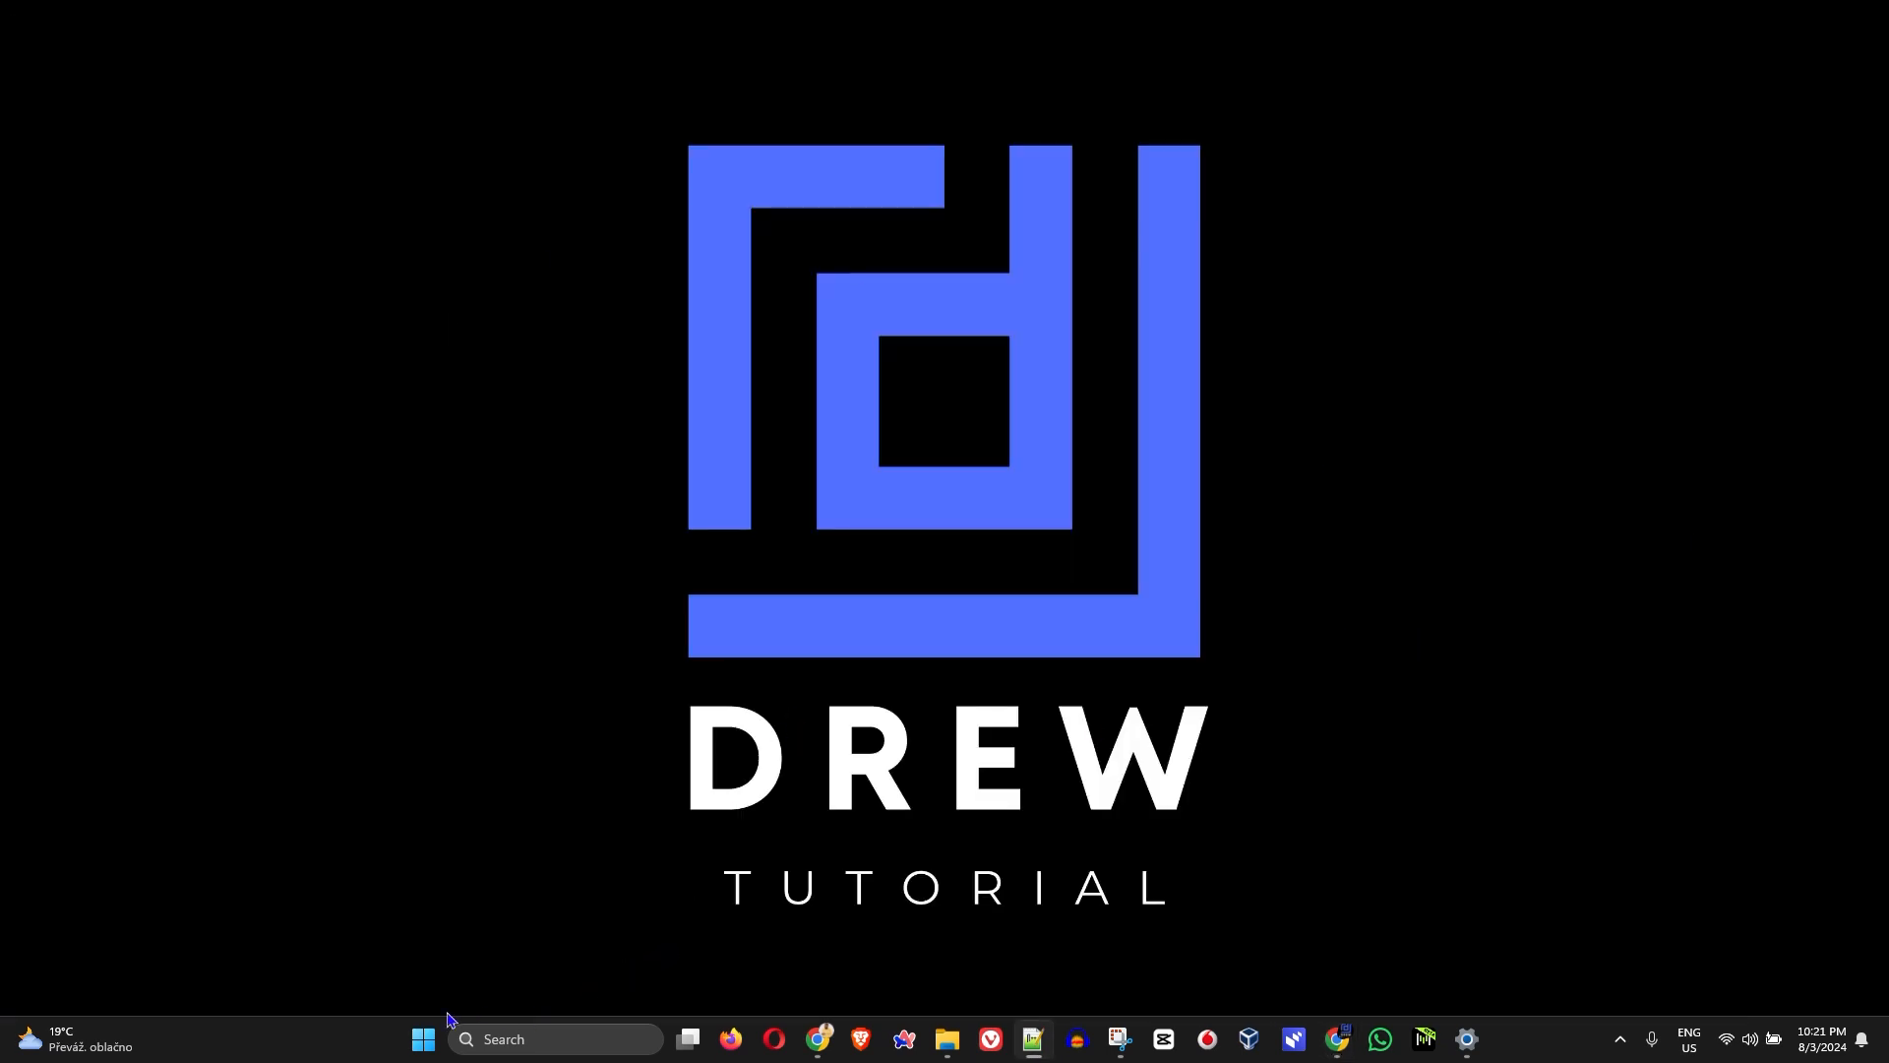
Step: Return to Windows Settings and review the Windows Update status
right_click(424, 1043)
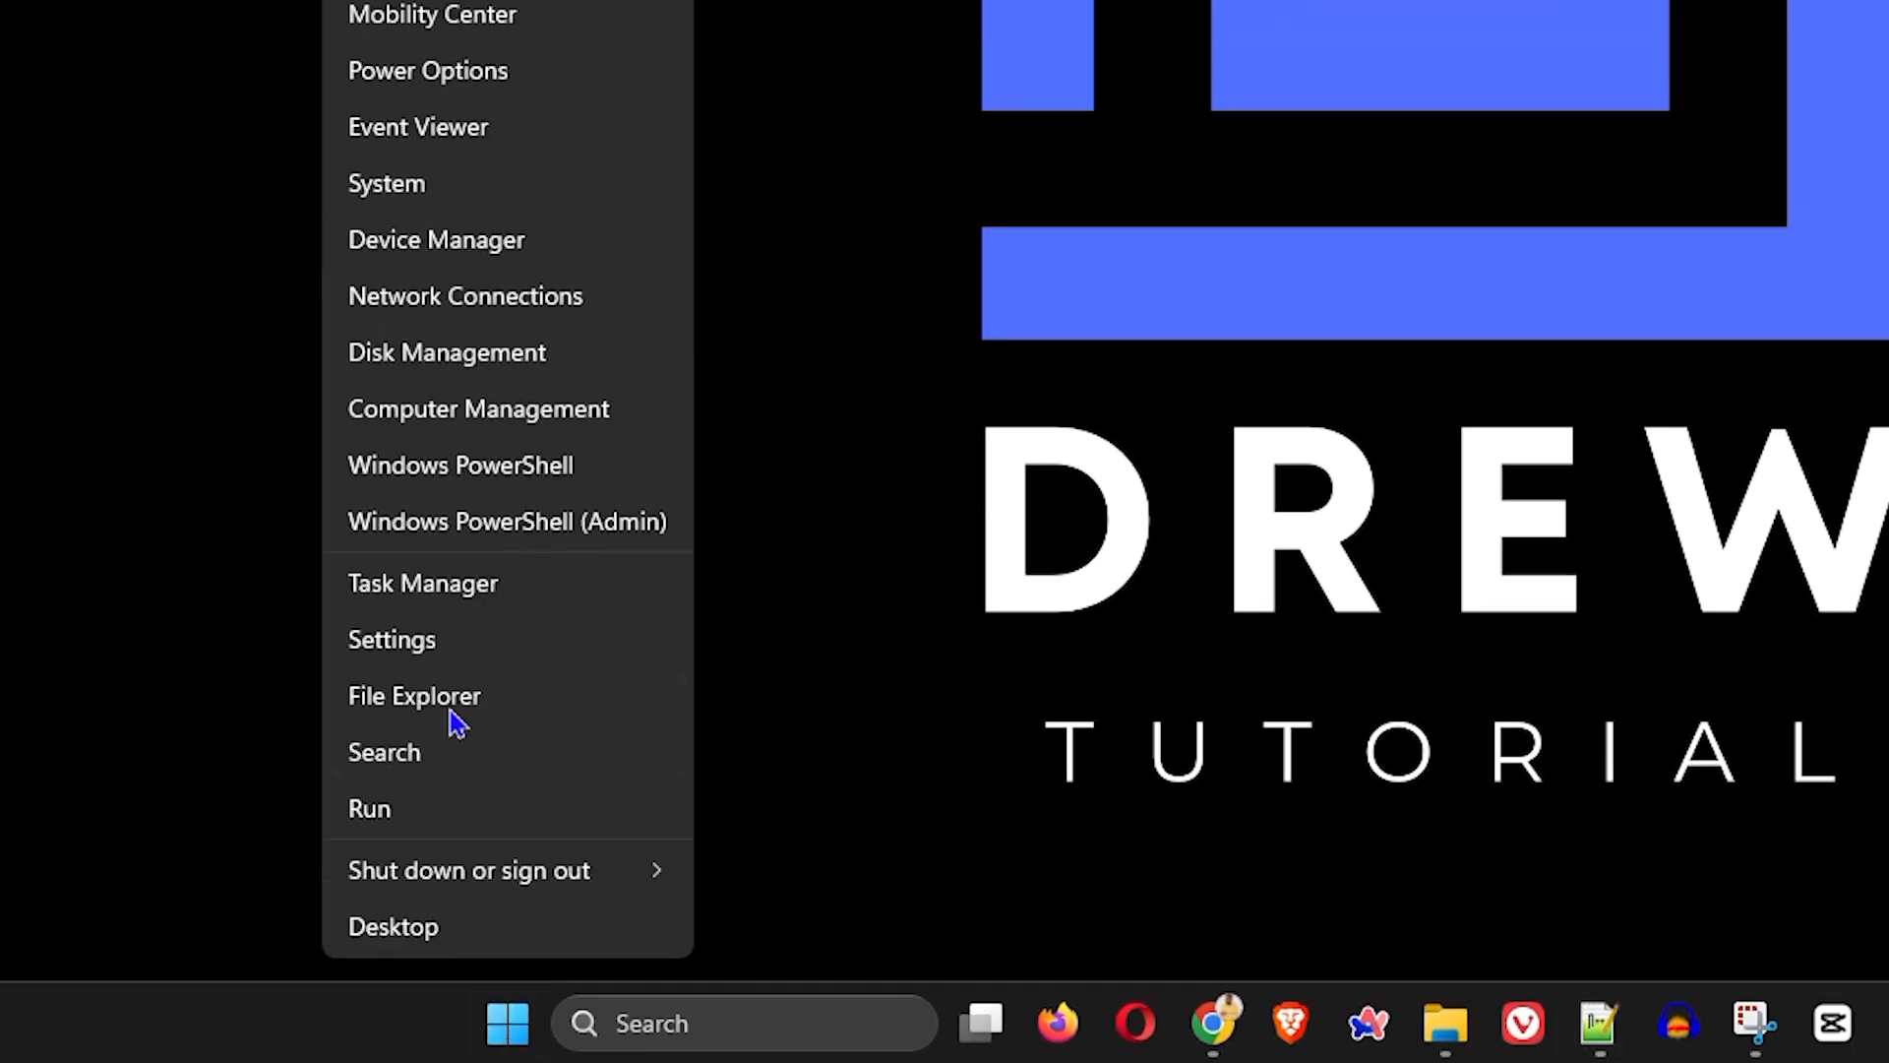
left_click(439, 638)
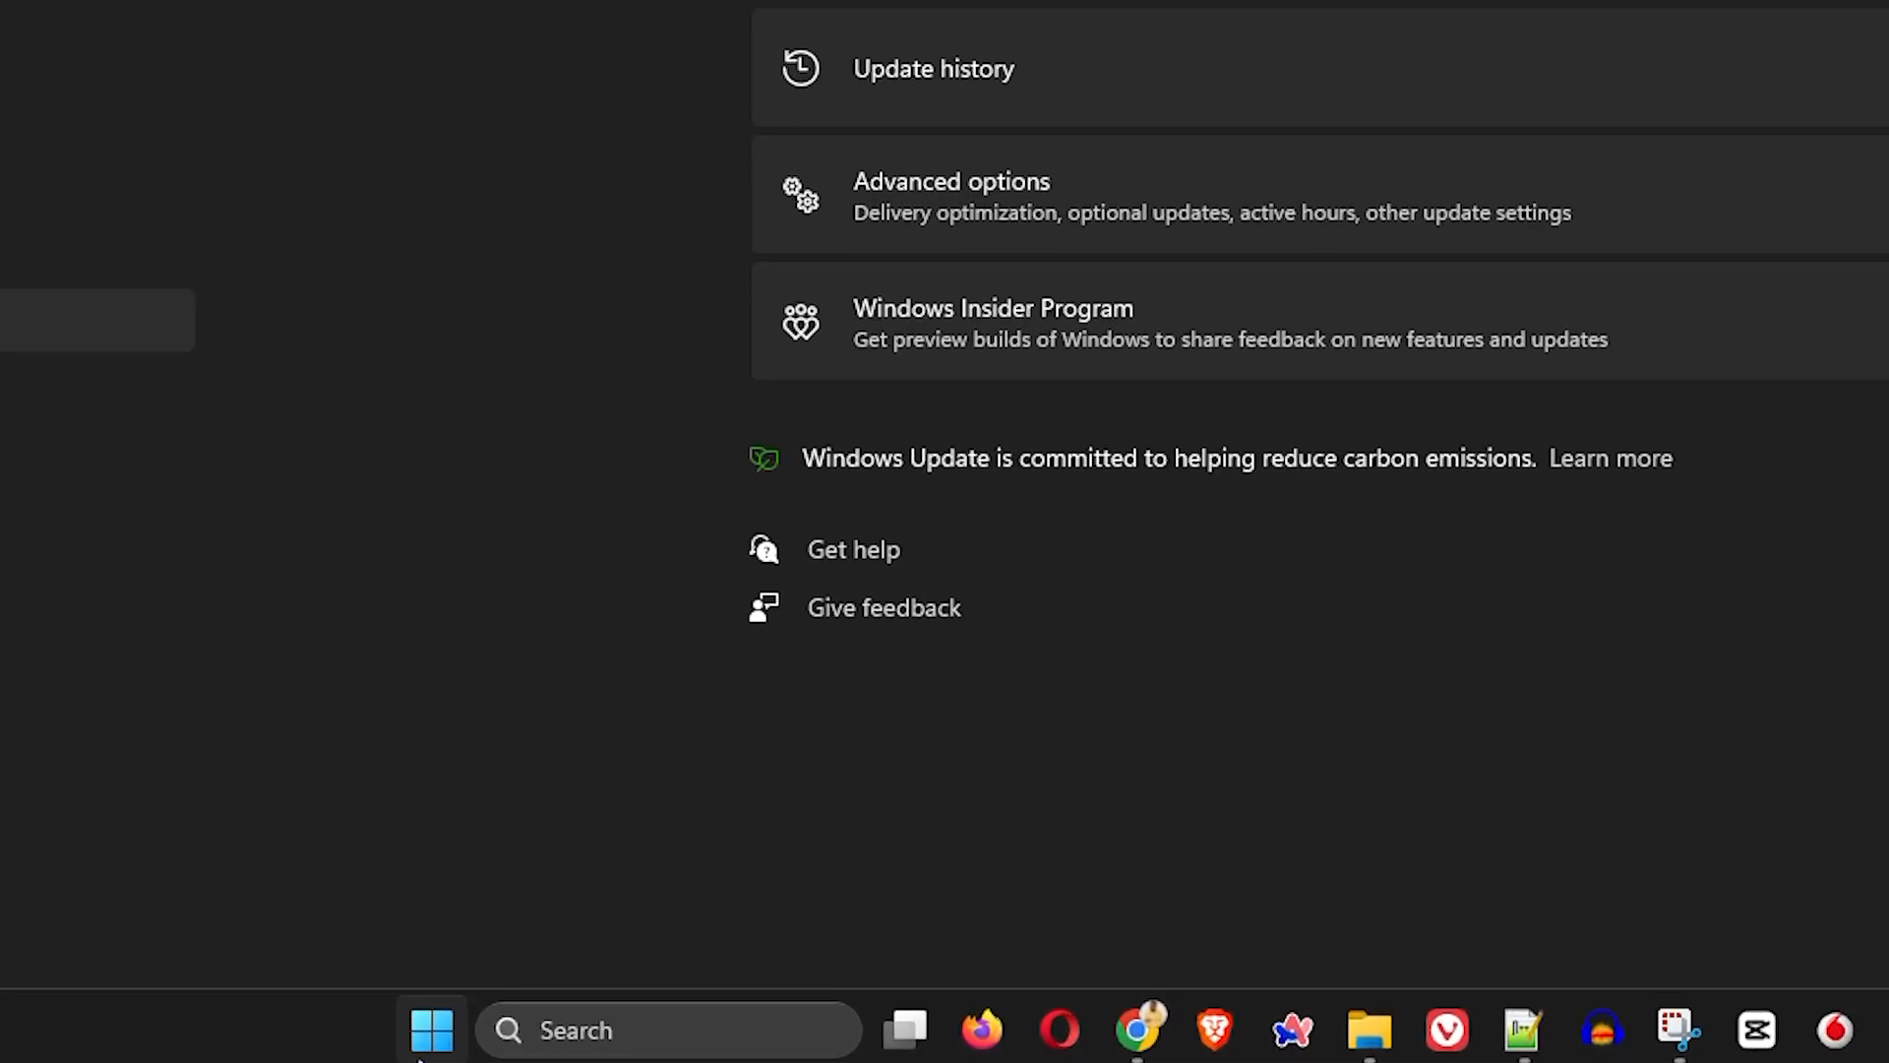
Step: Check the driver version in the properties of Intel(R) Wireless Bluetooth(R) in Device Manager, and close Device Manager
right_click(428, 1055)
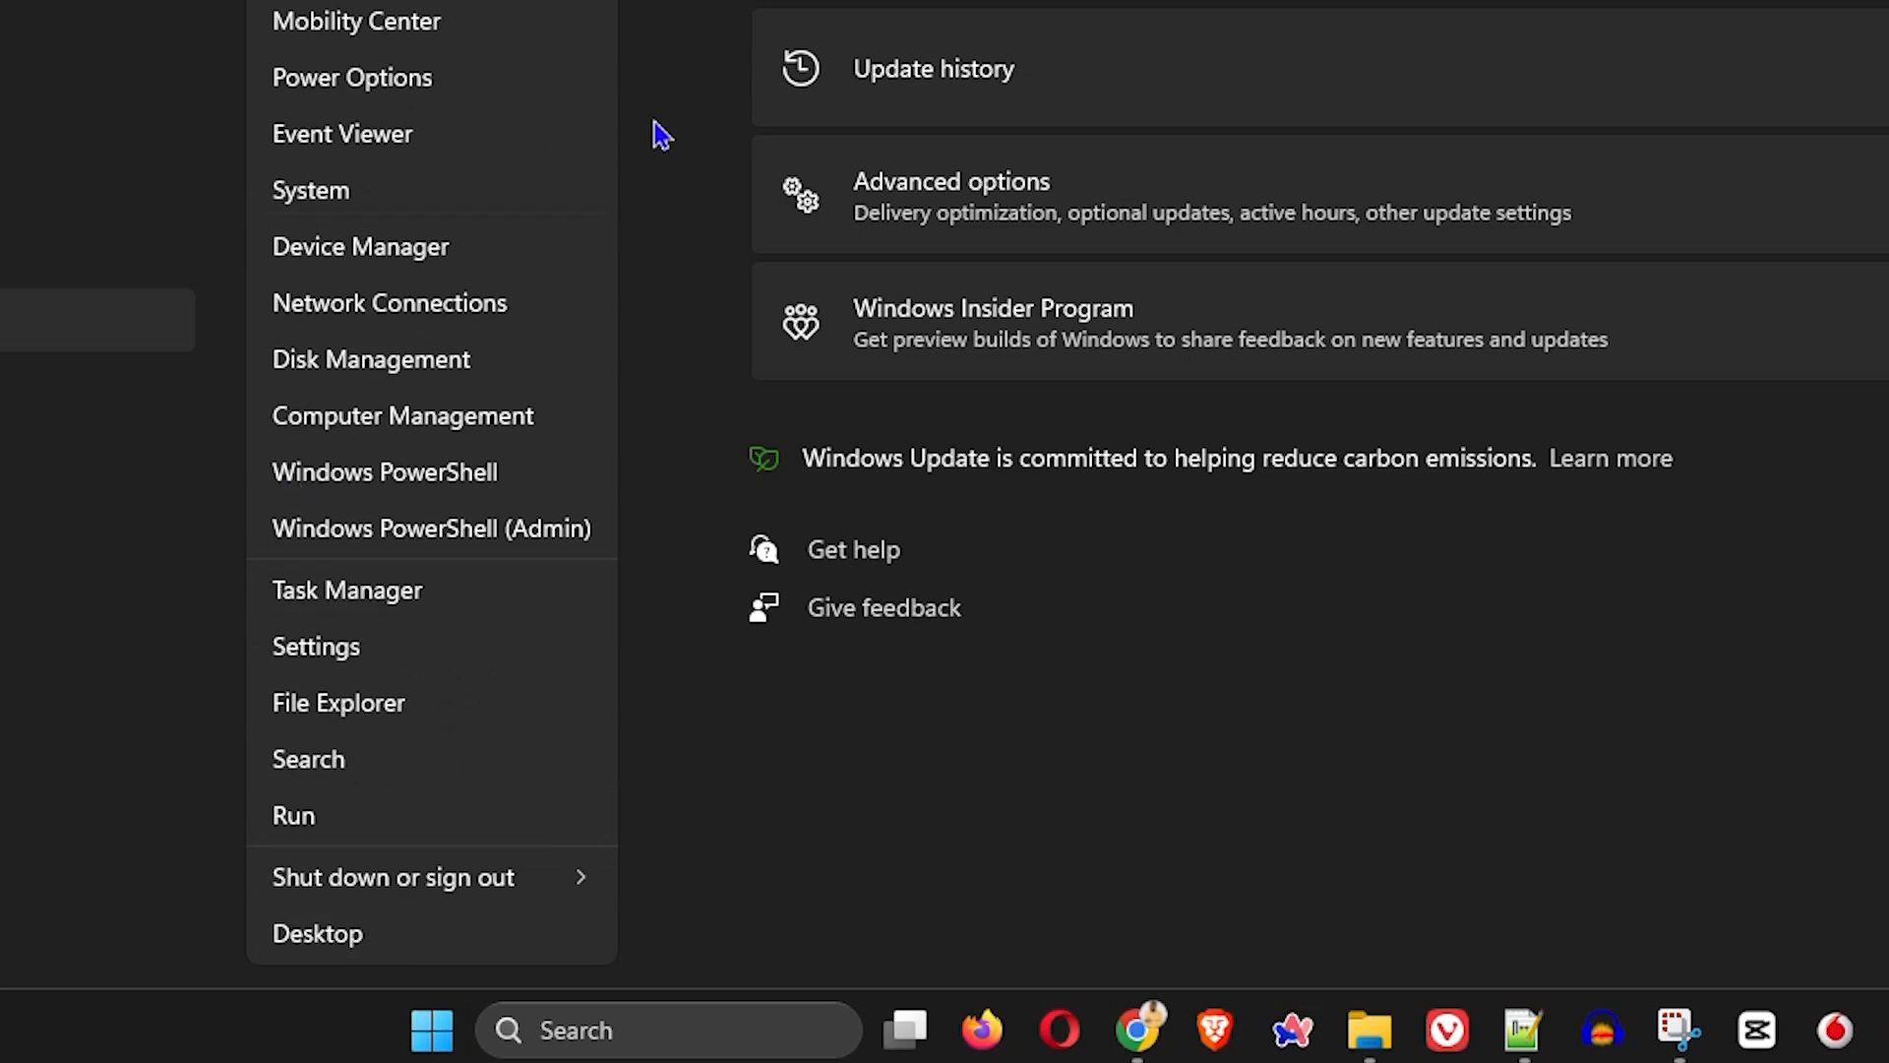
left_click(439, 244)
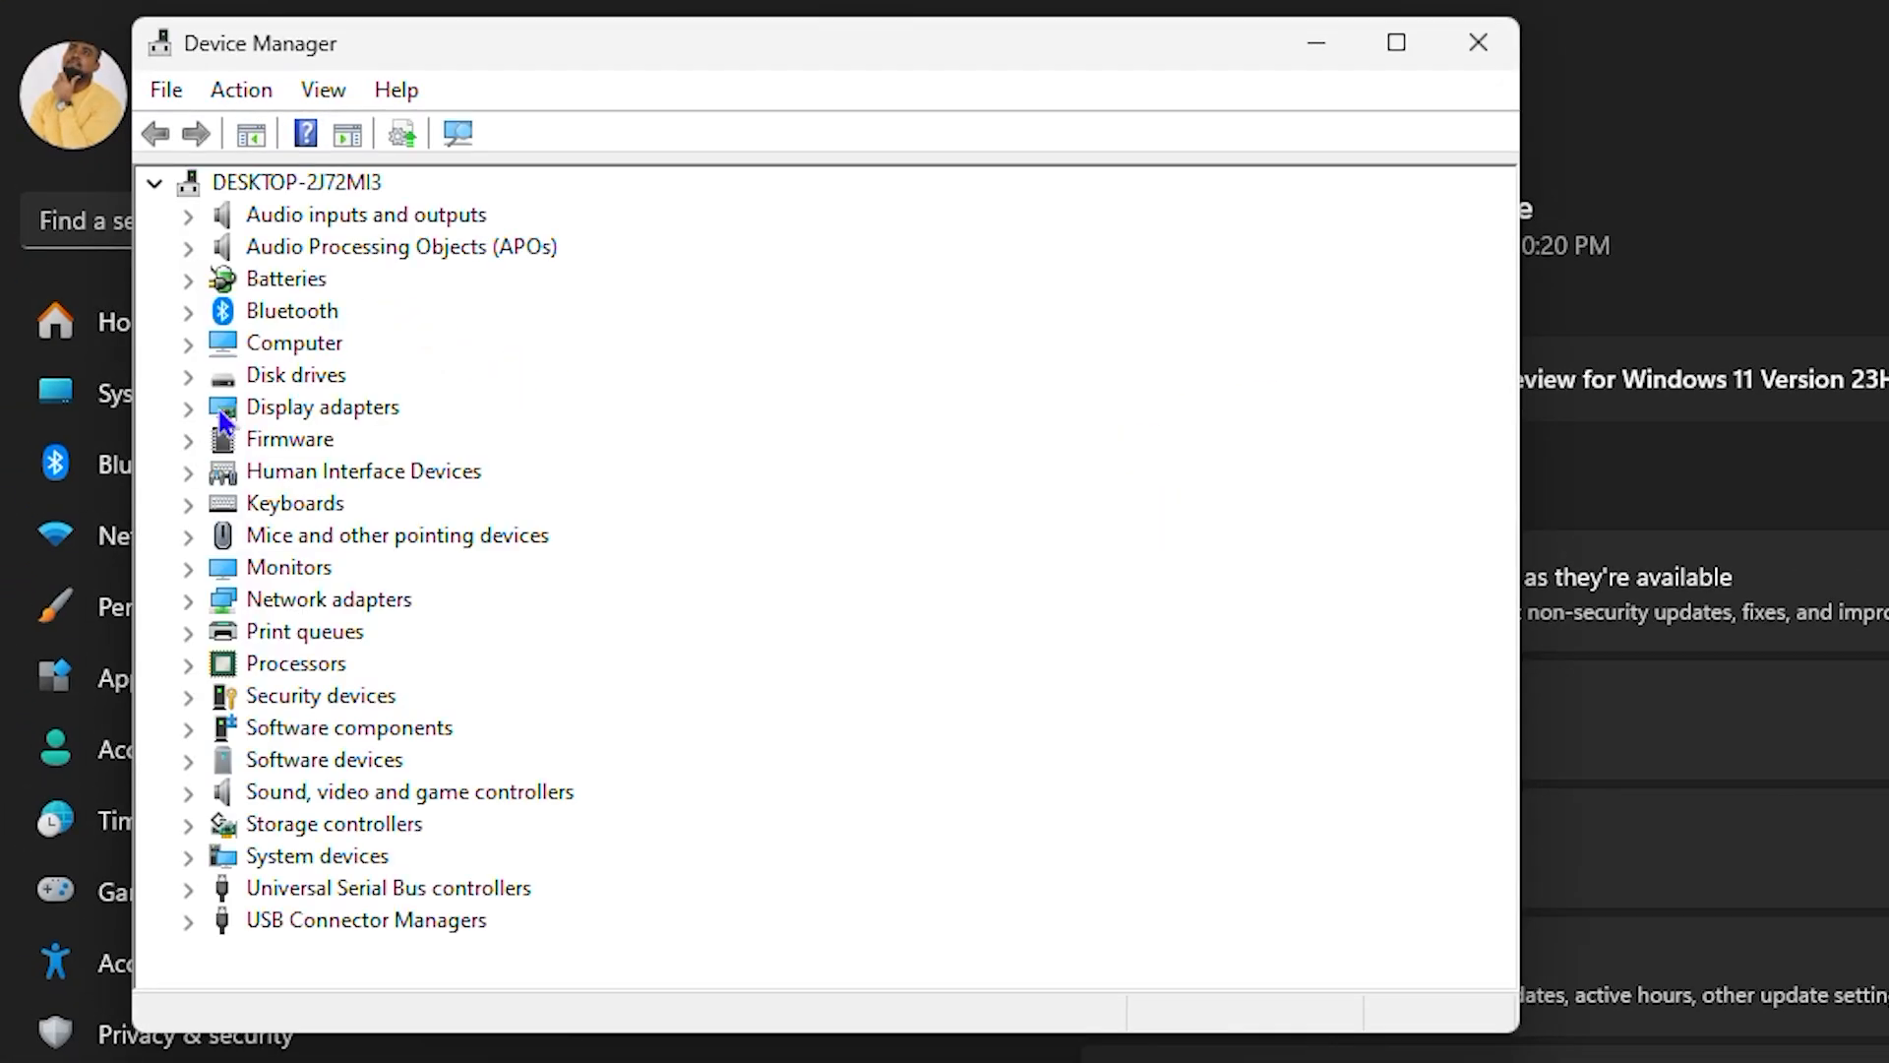
left_click(188, 312)
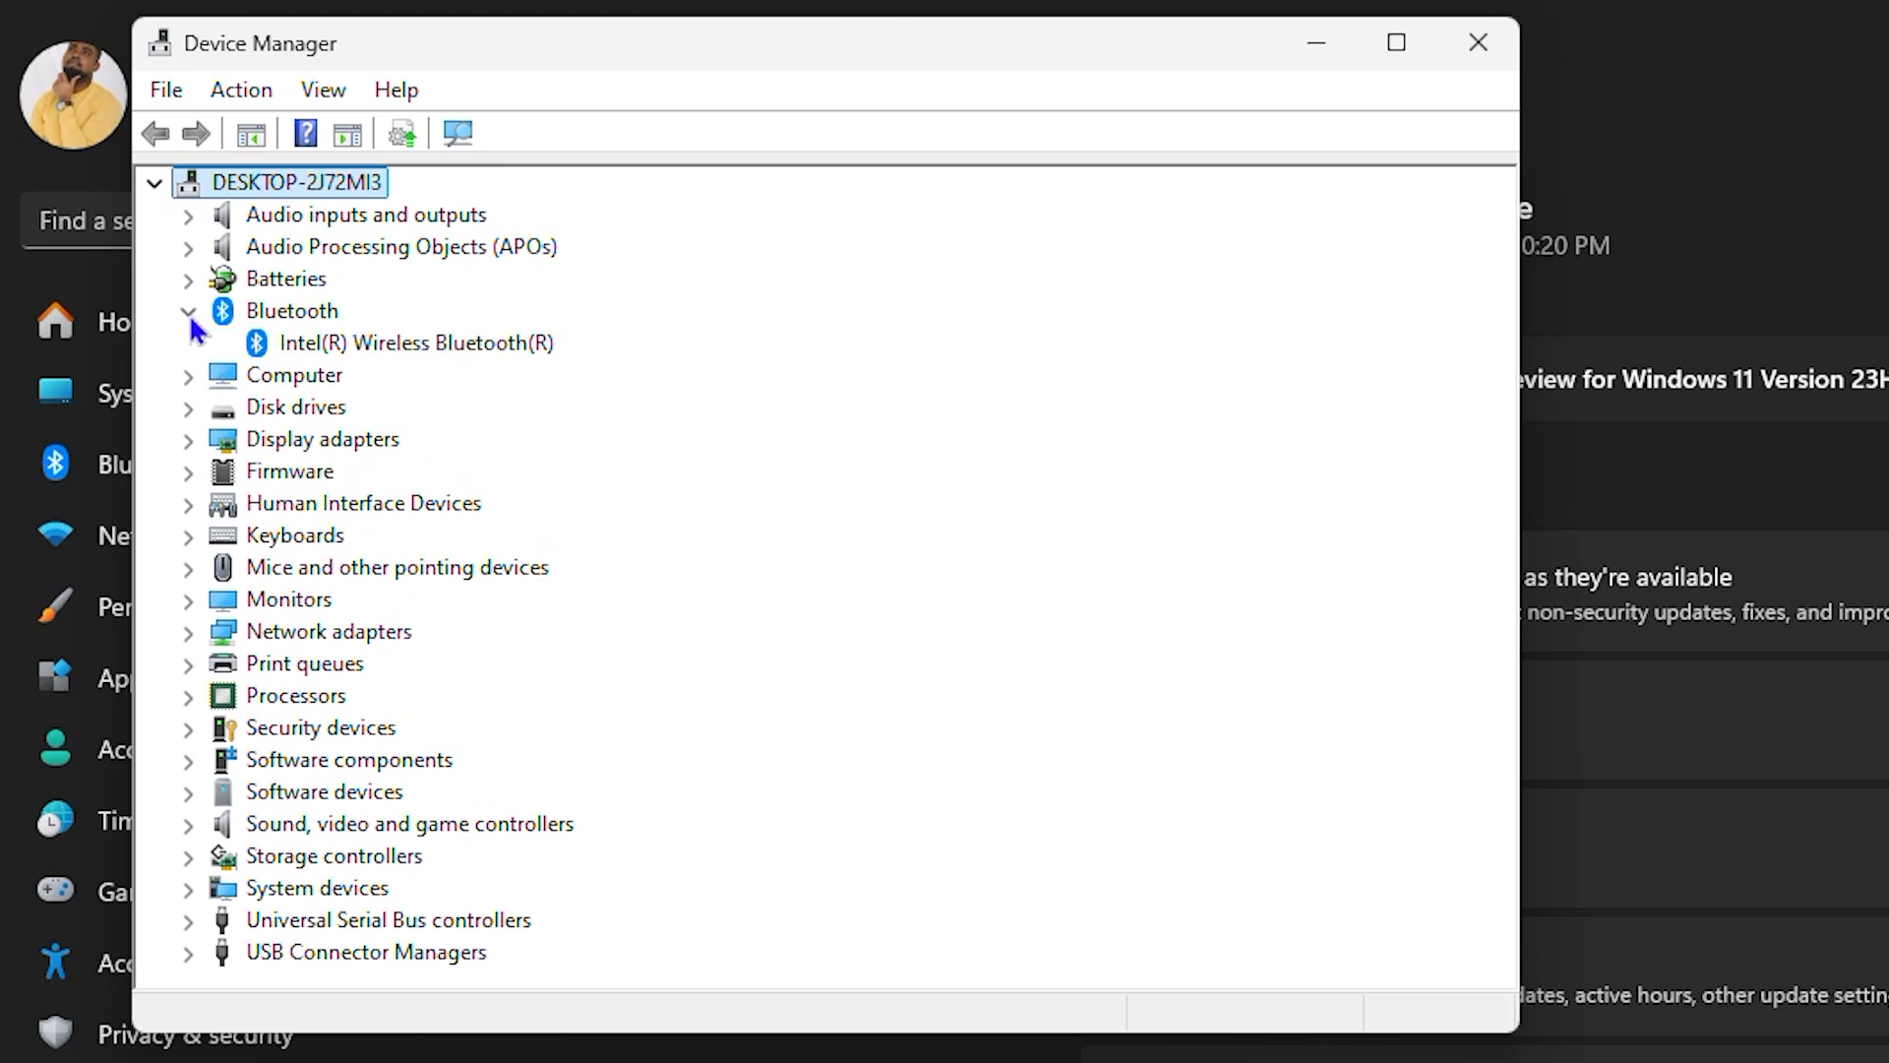
right_click(396, 344)
left_click(546, 551)
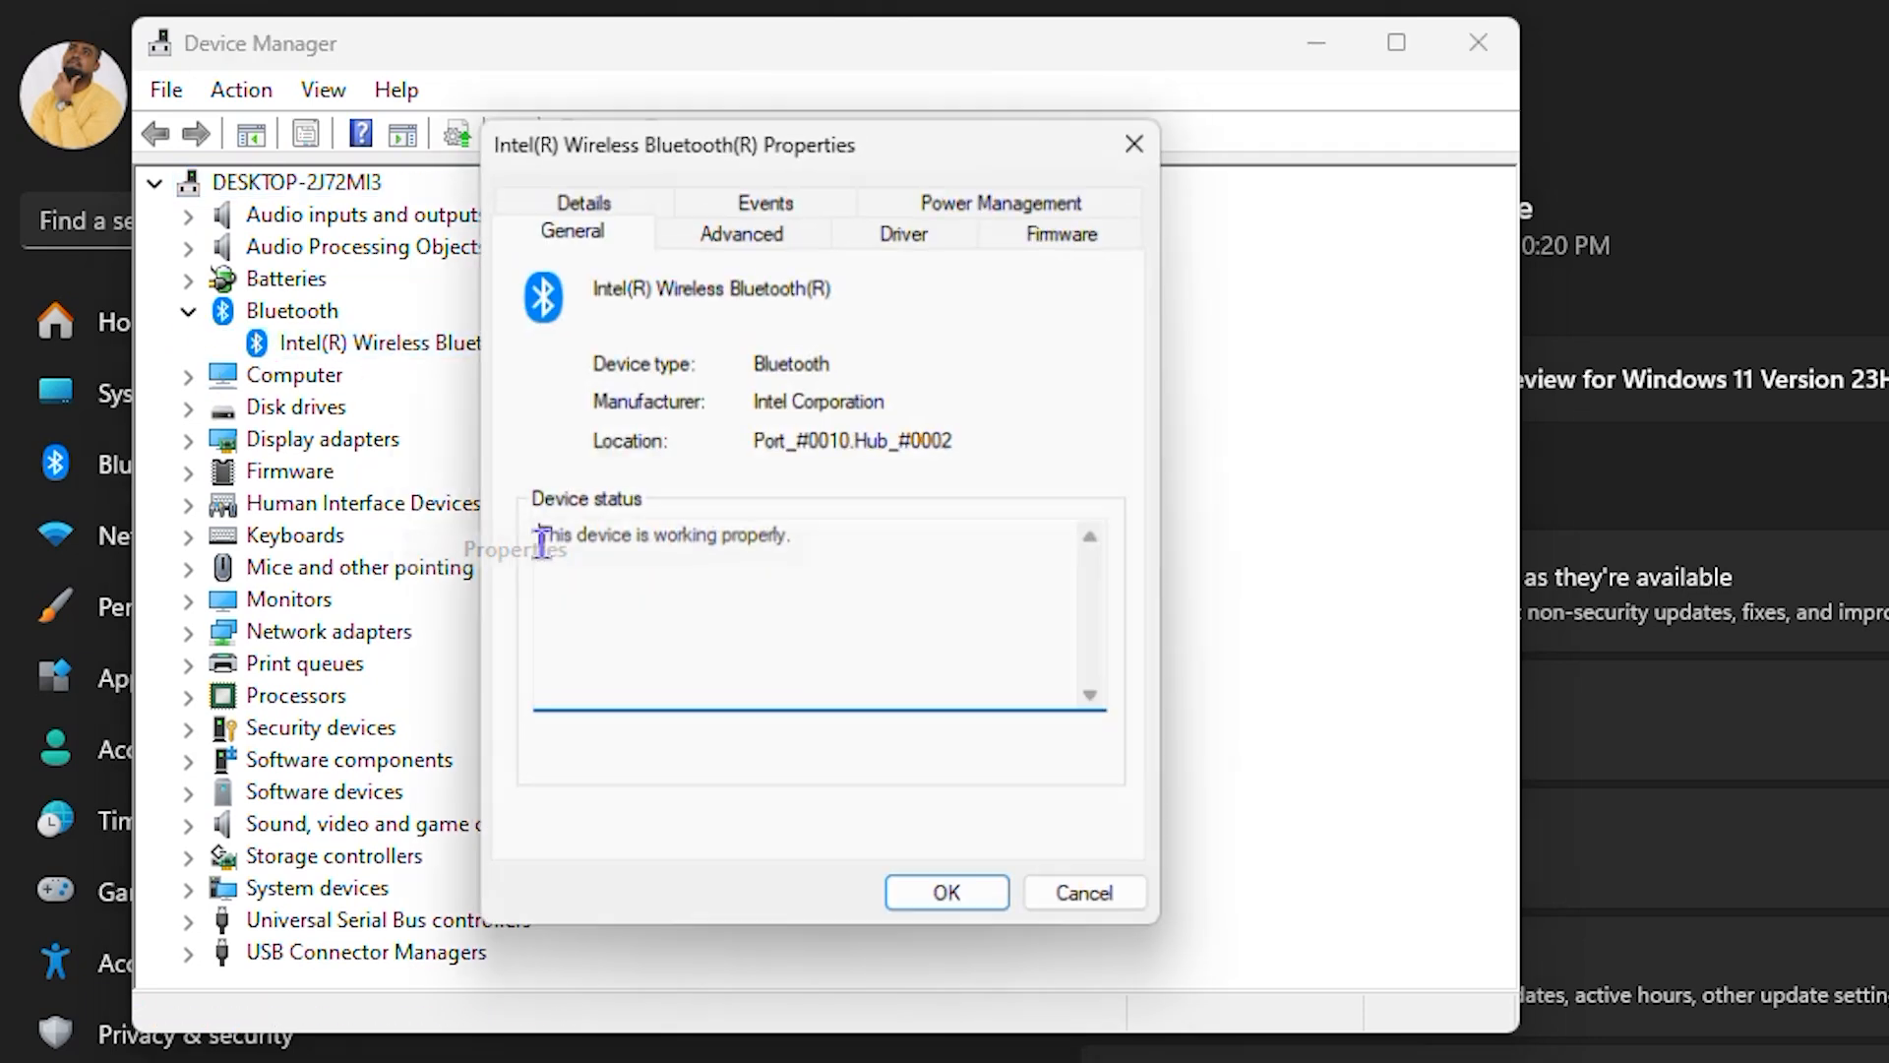
left_click(907, 224)
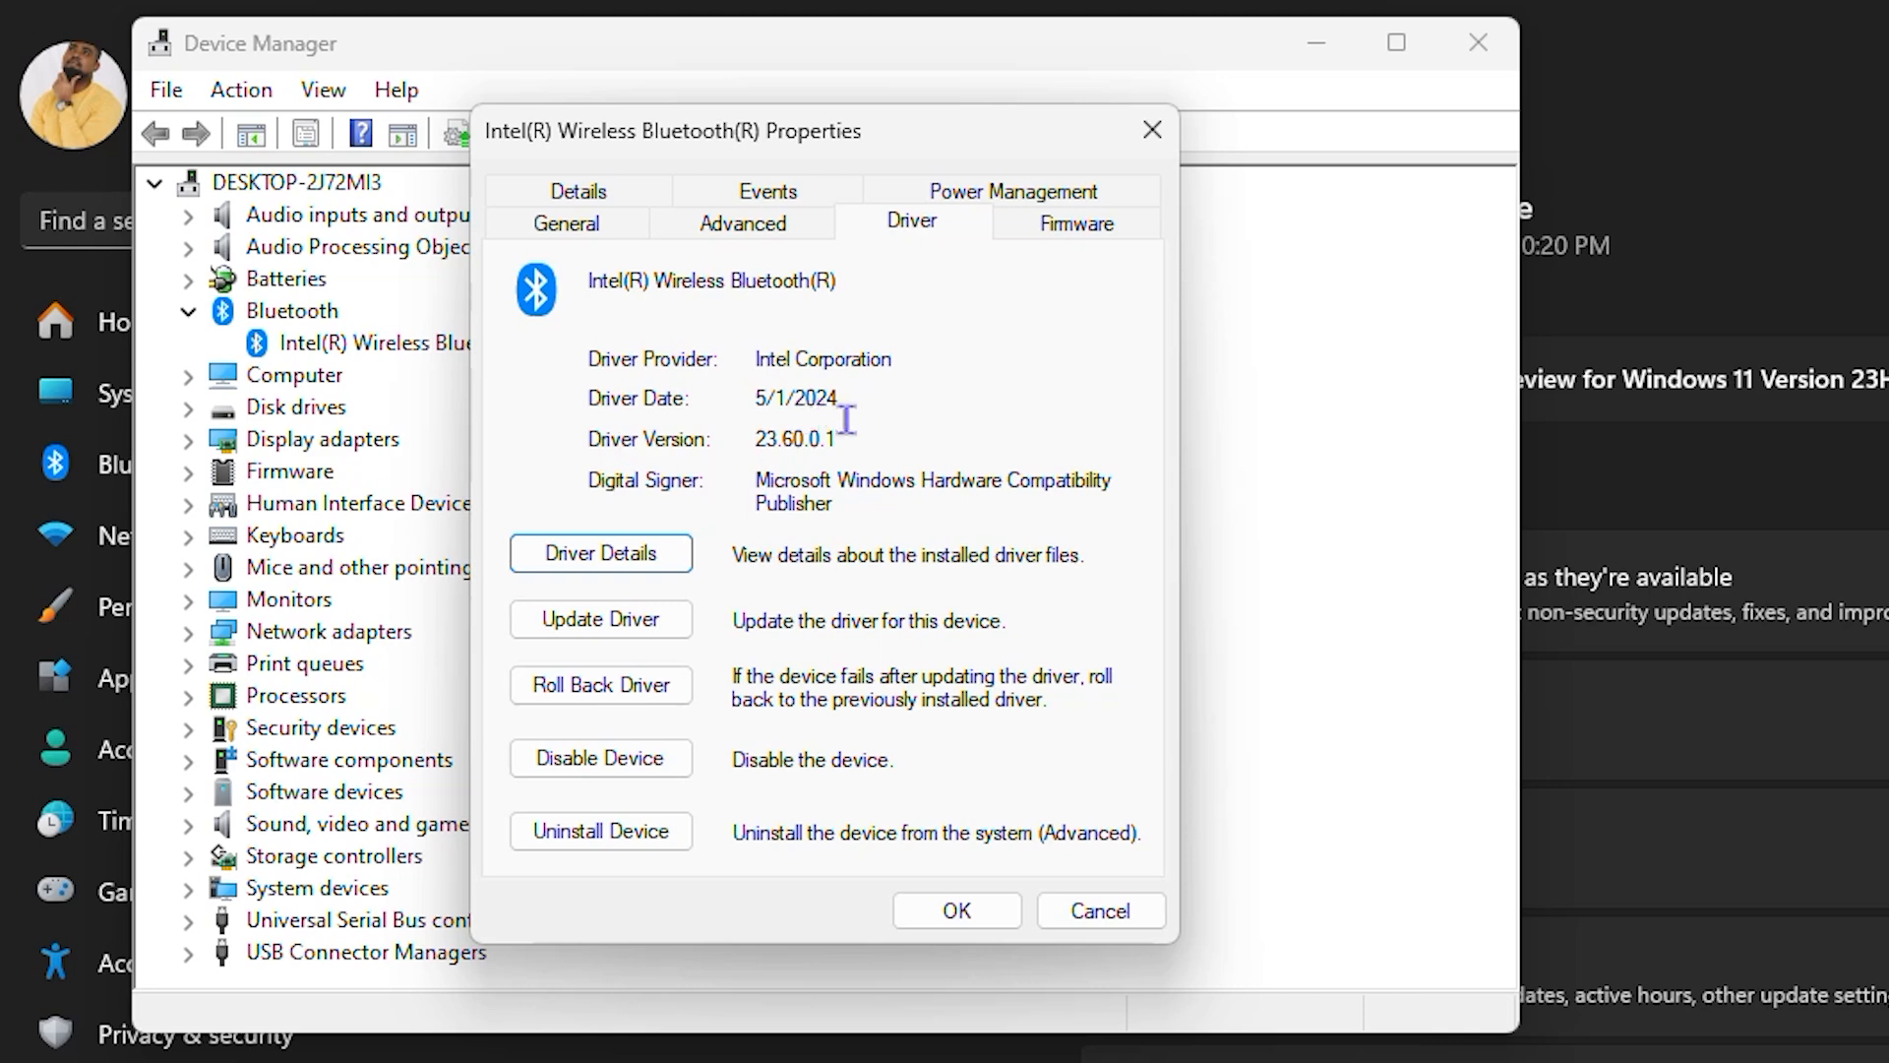
left_click_drag(834, 434, 670, 430)
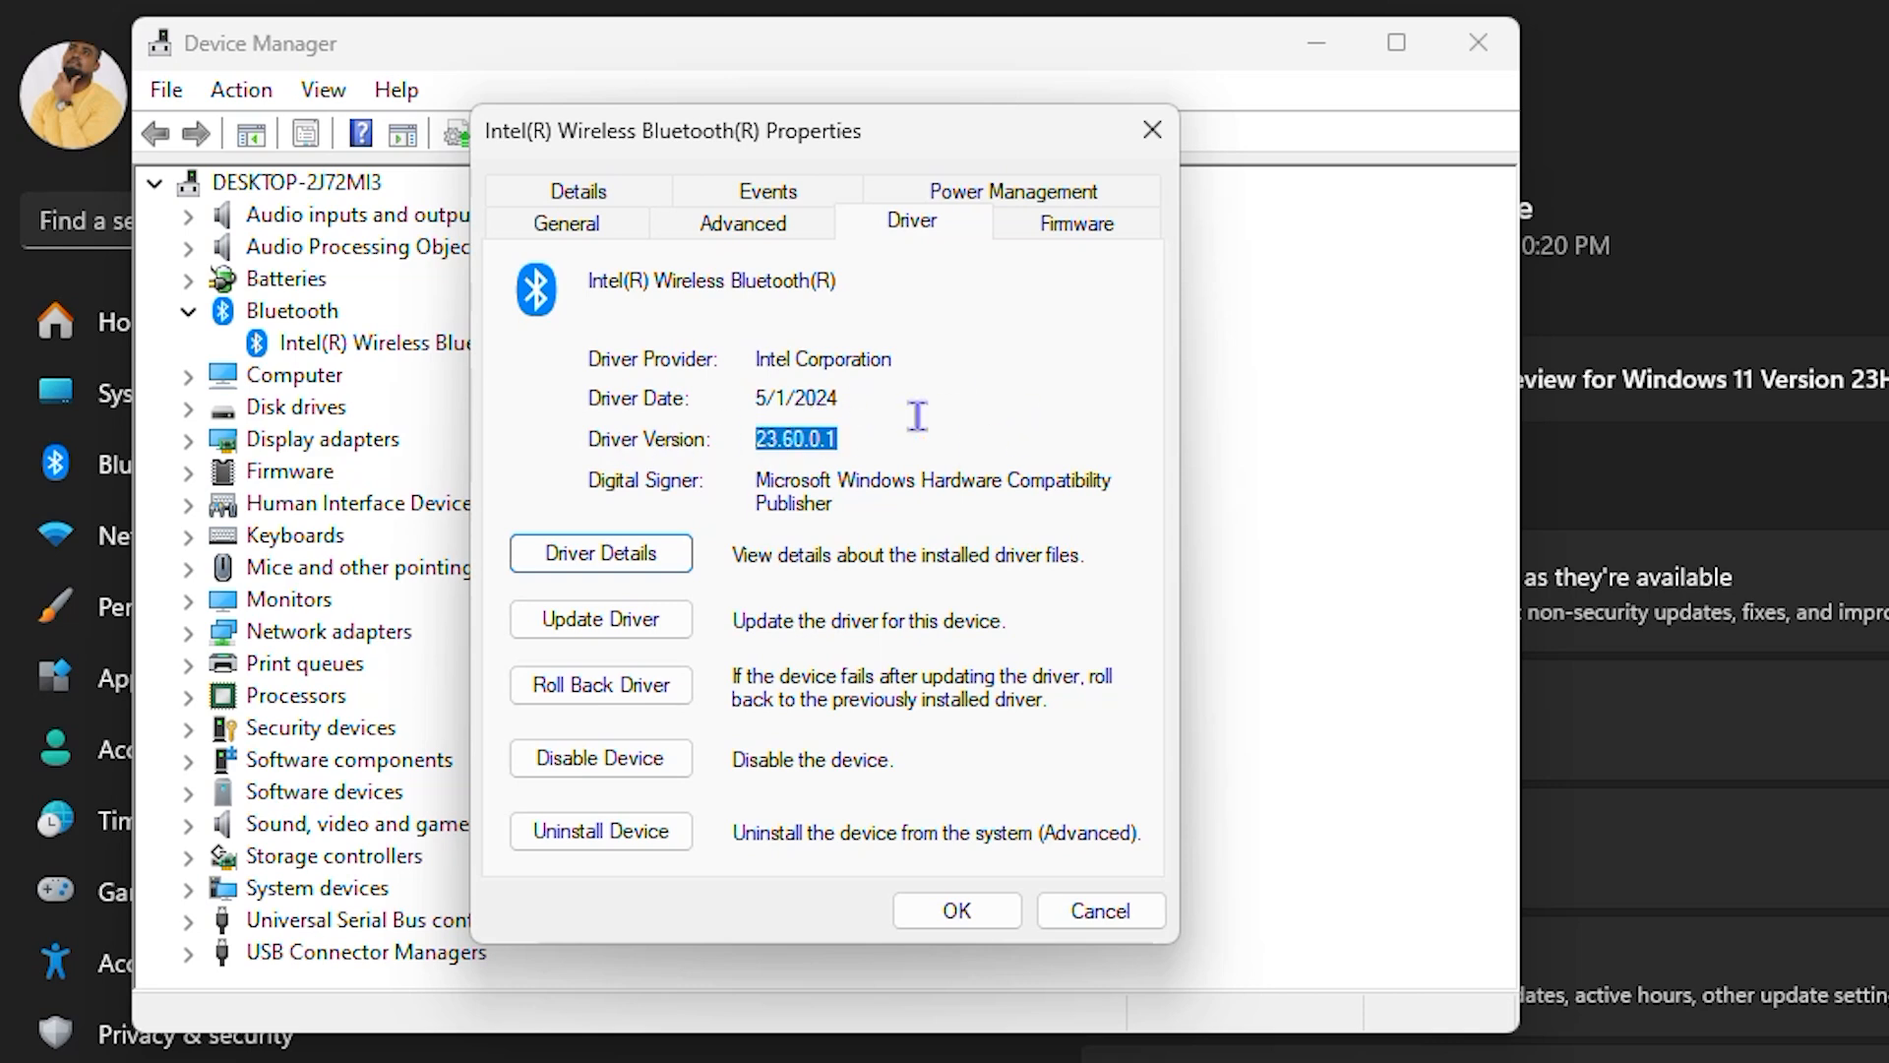
left_click(1152, 129)
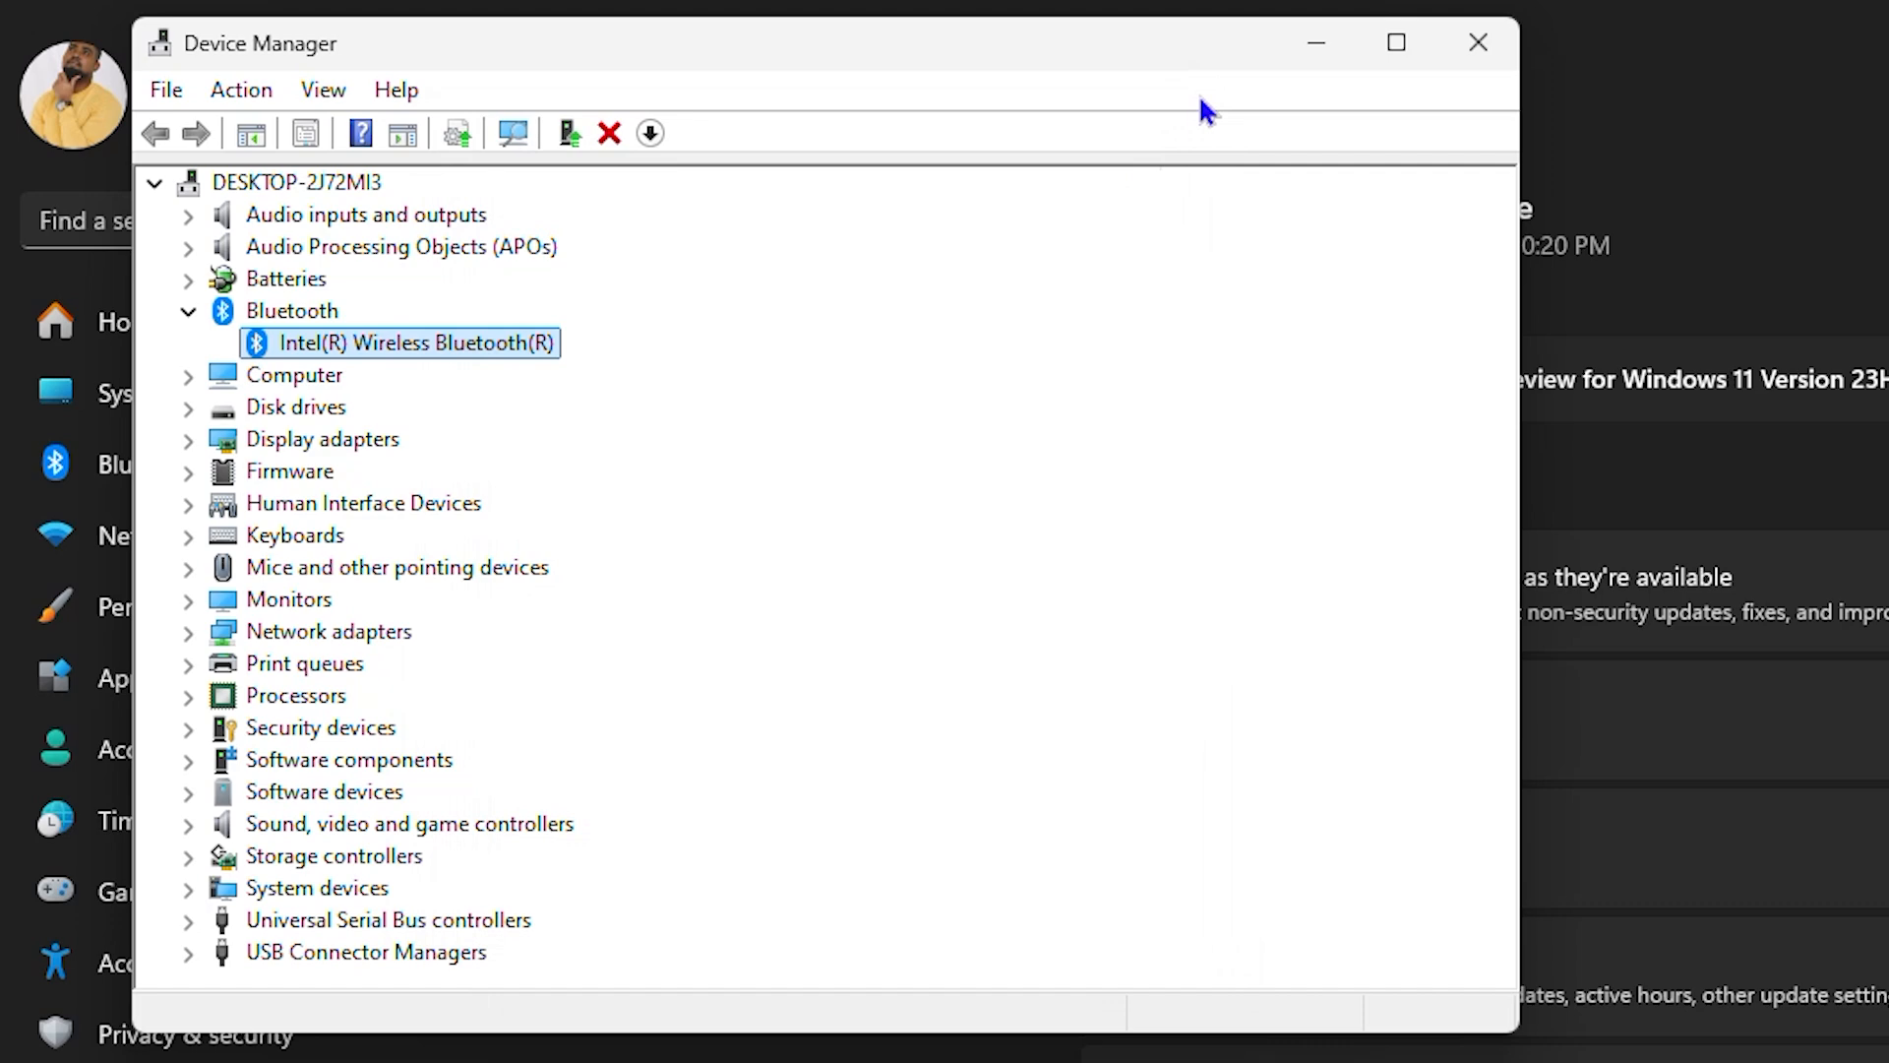
left_click(1476, 44)
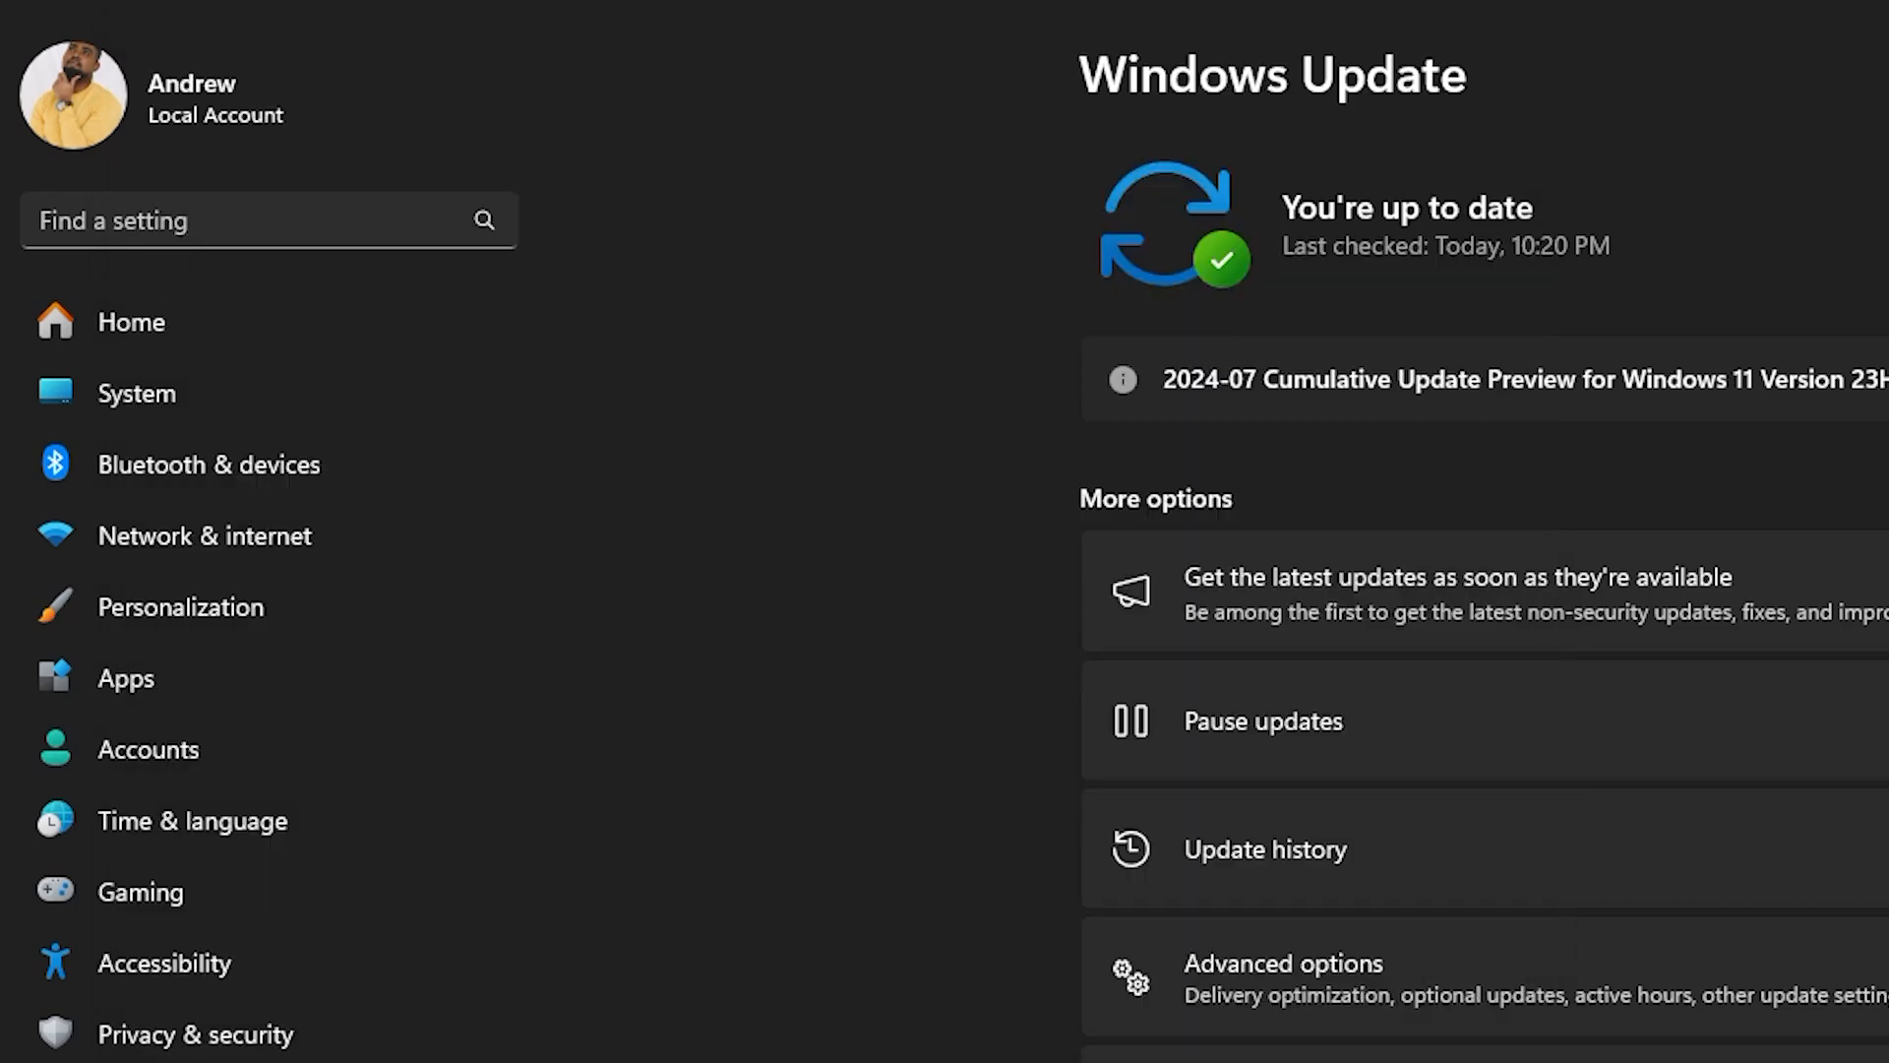
Step: Turn on Bluetooth in the Bluetooth & devices settings and search for a Bluetooth device to add
left_click(162, 477)
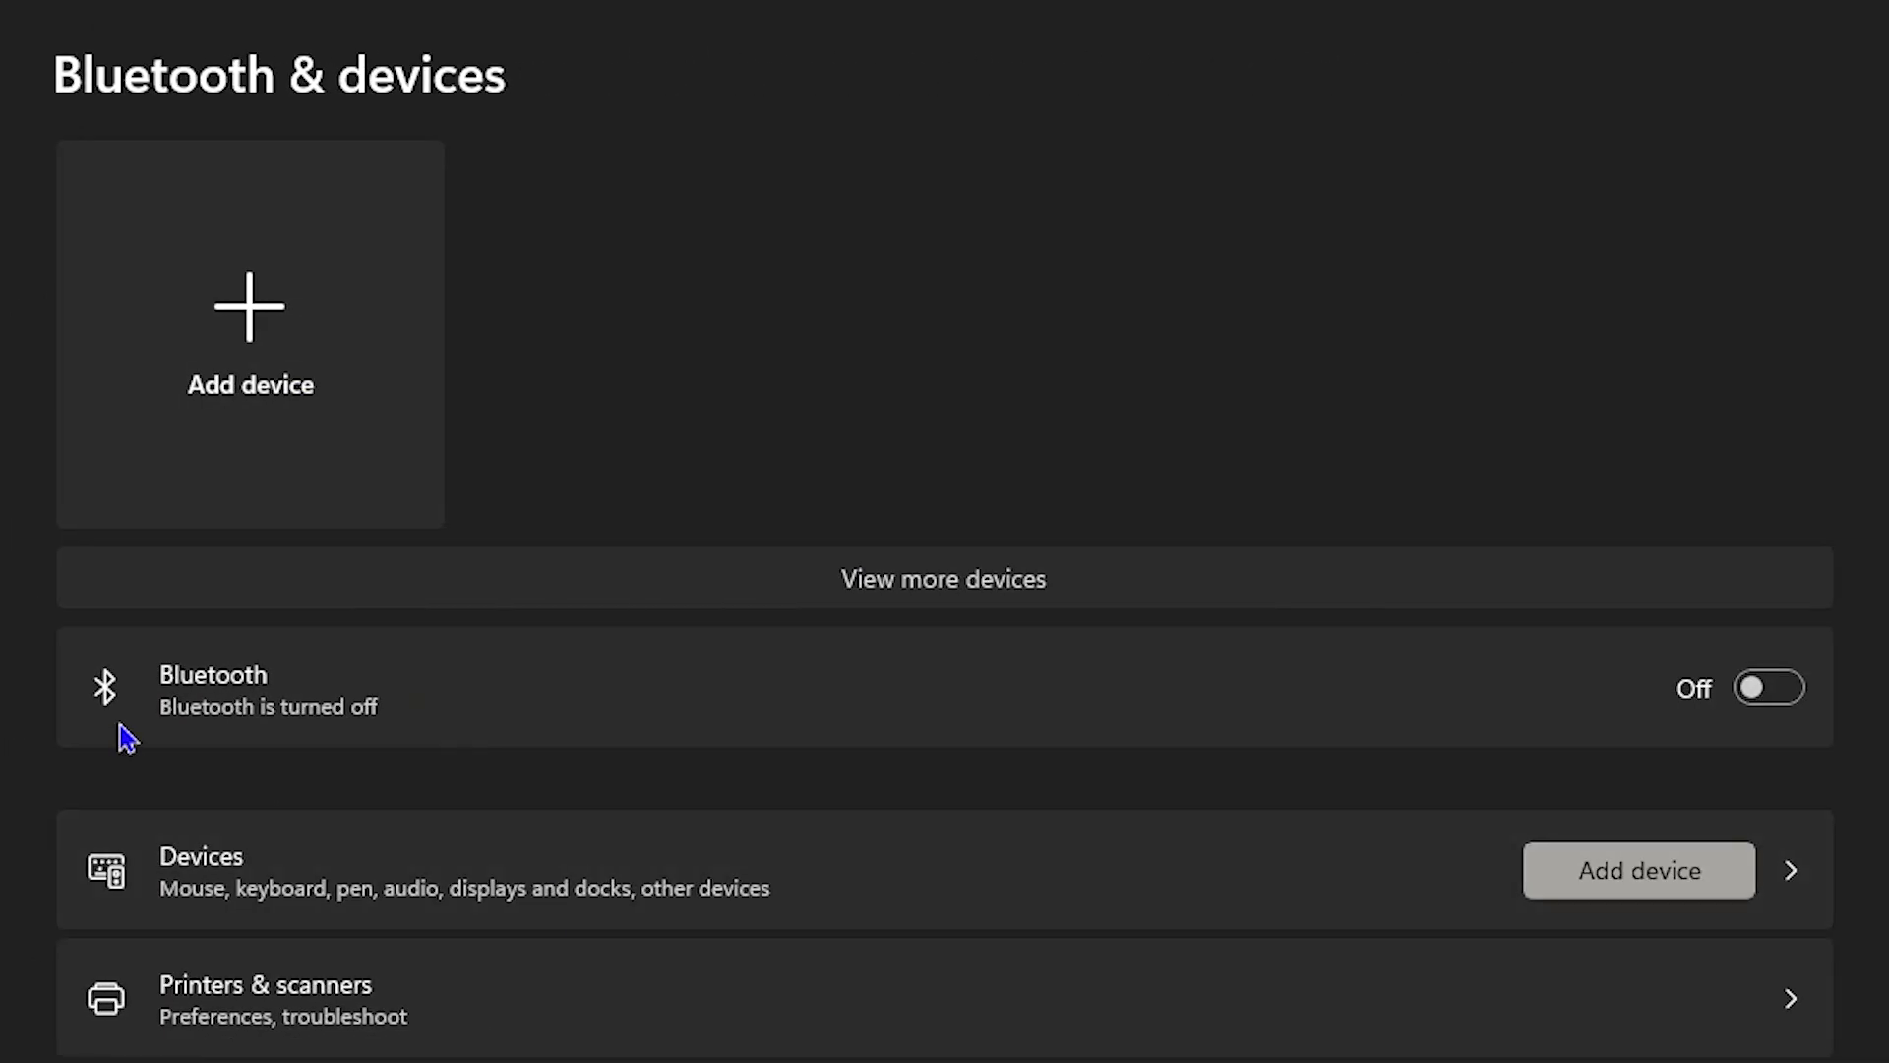
left_click(1783, 694)
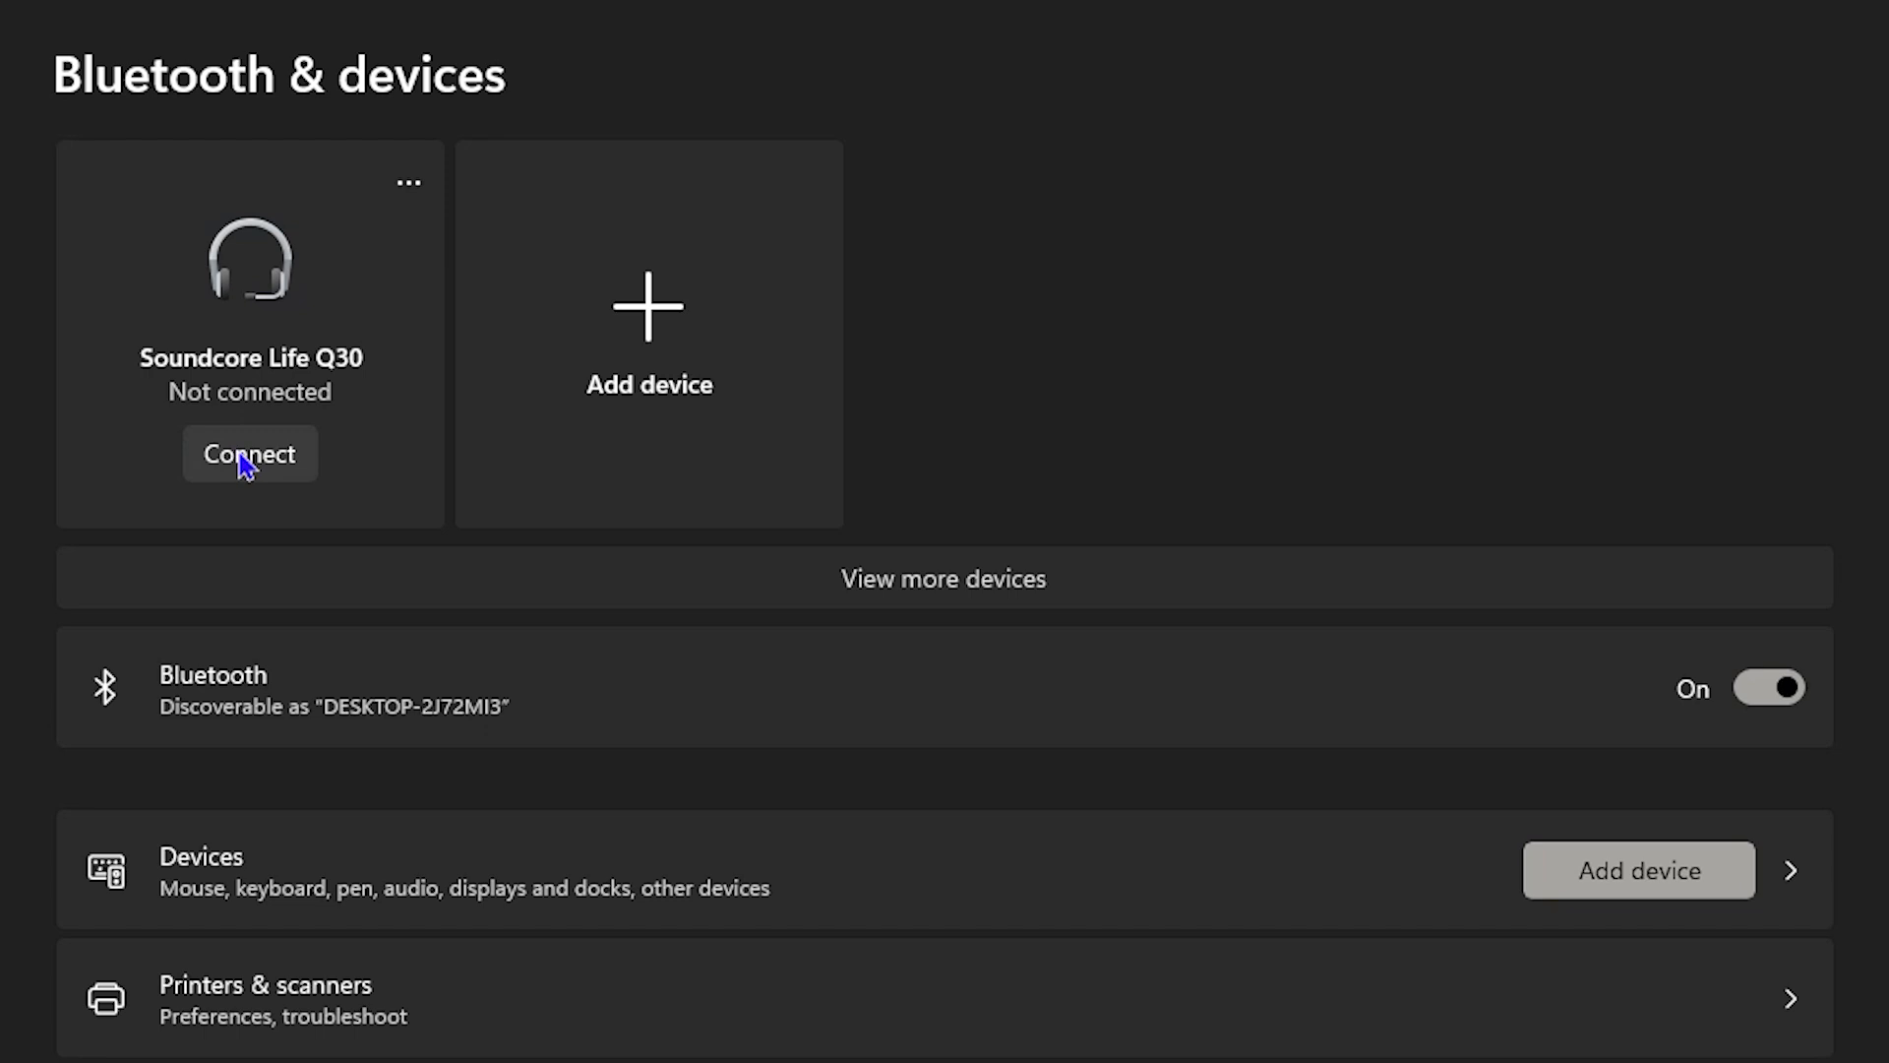
left_click(656, 309)
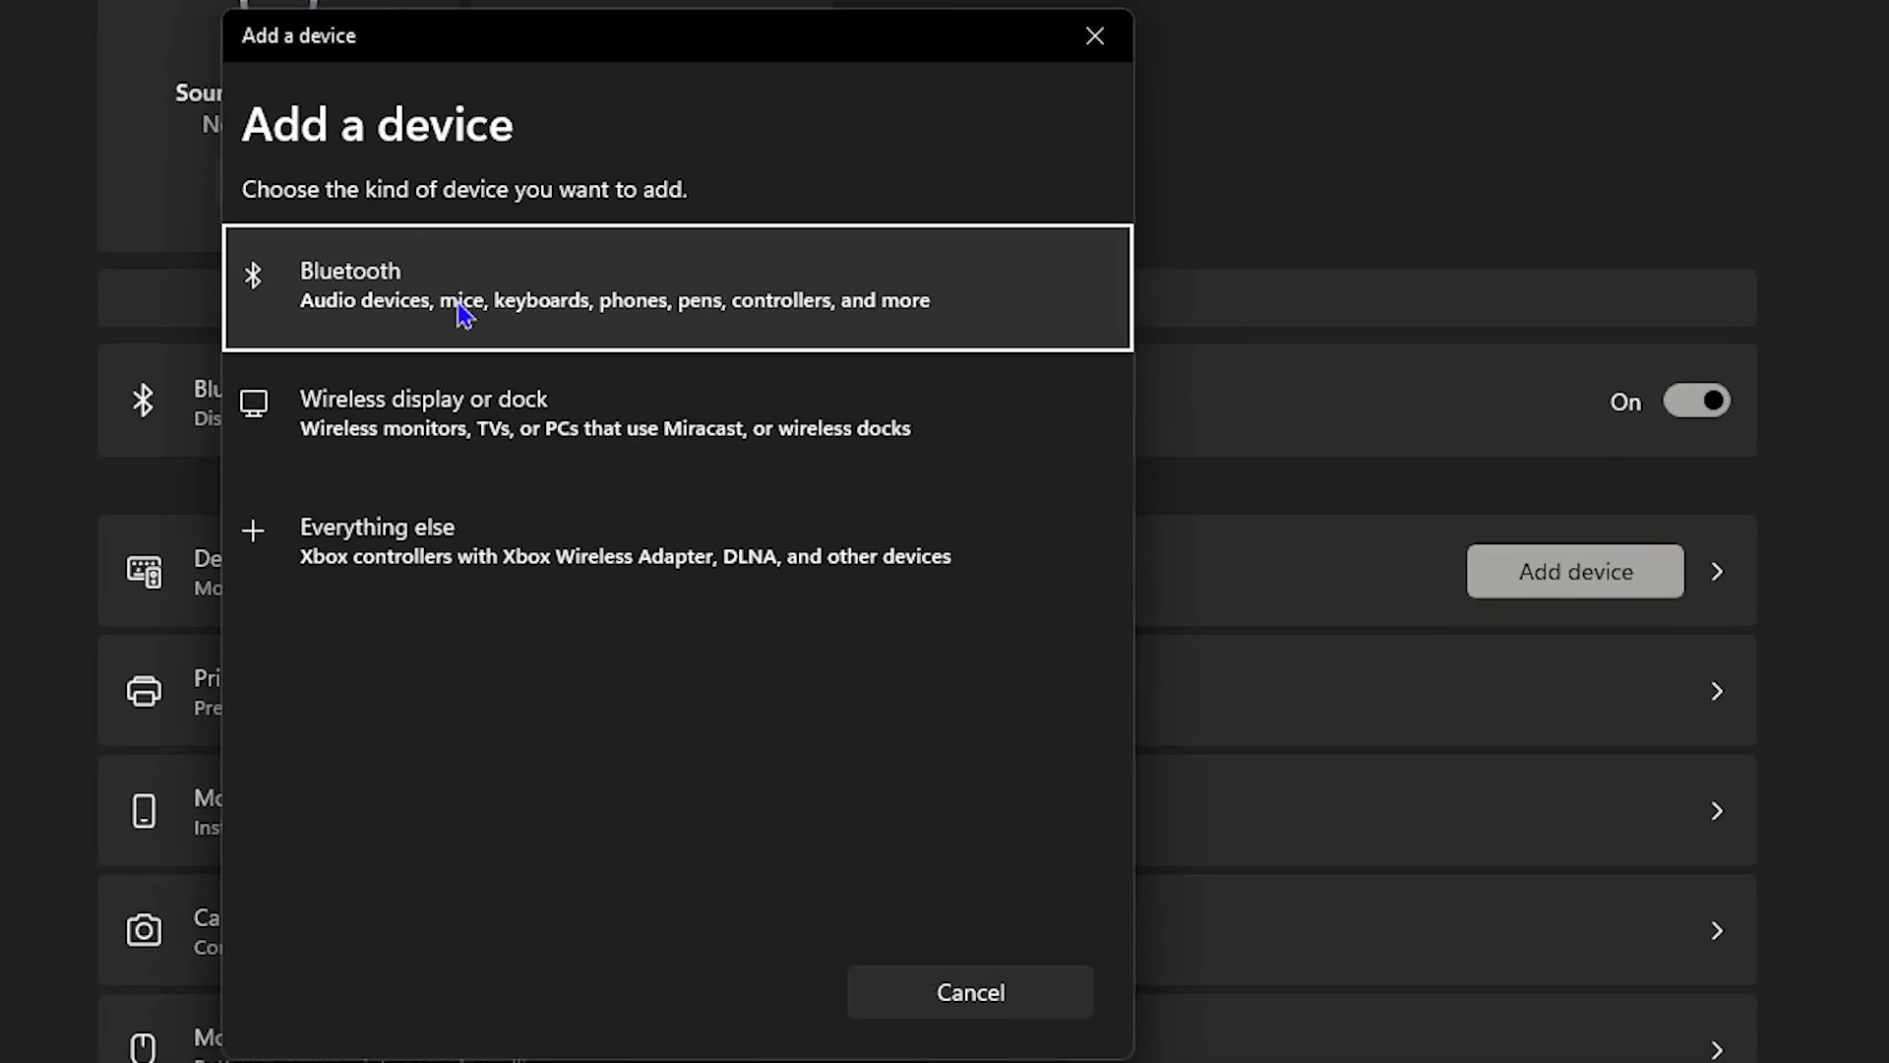
left_click(443, 592)
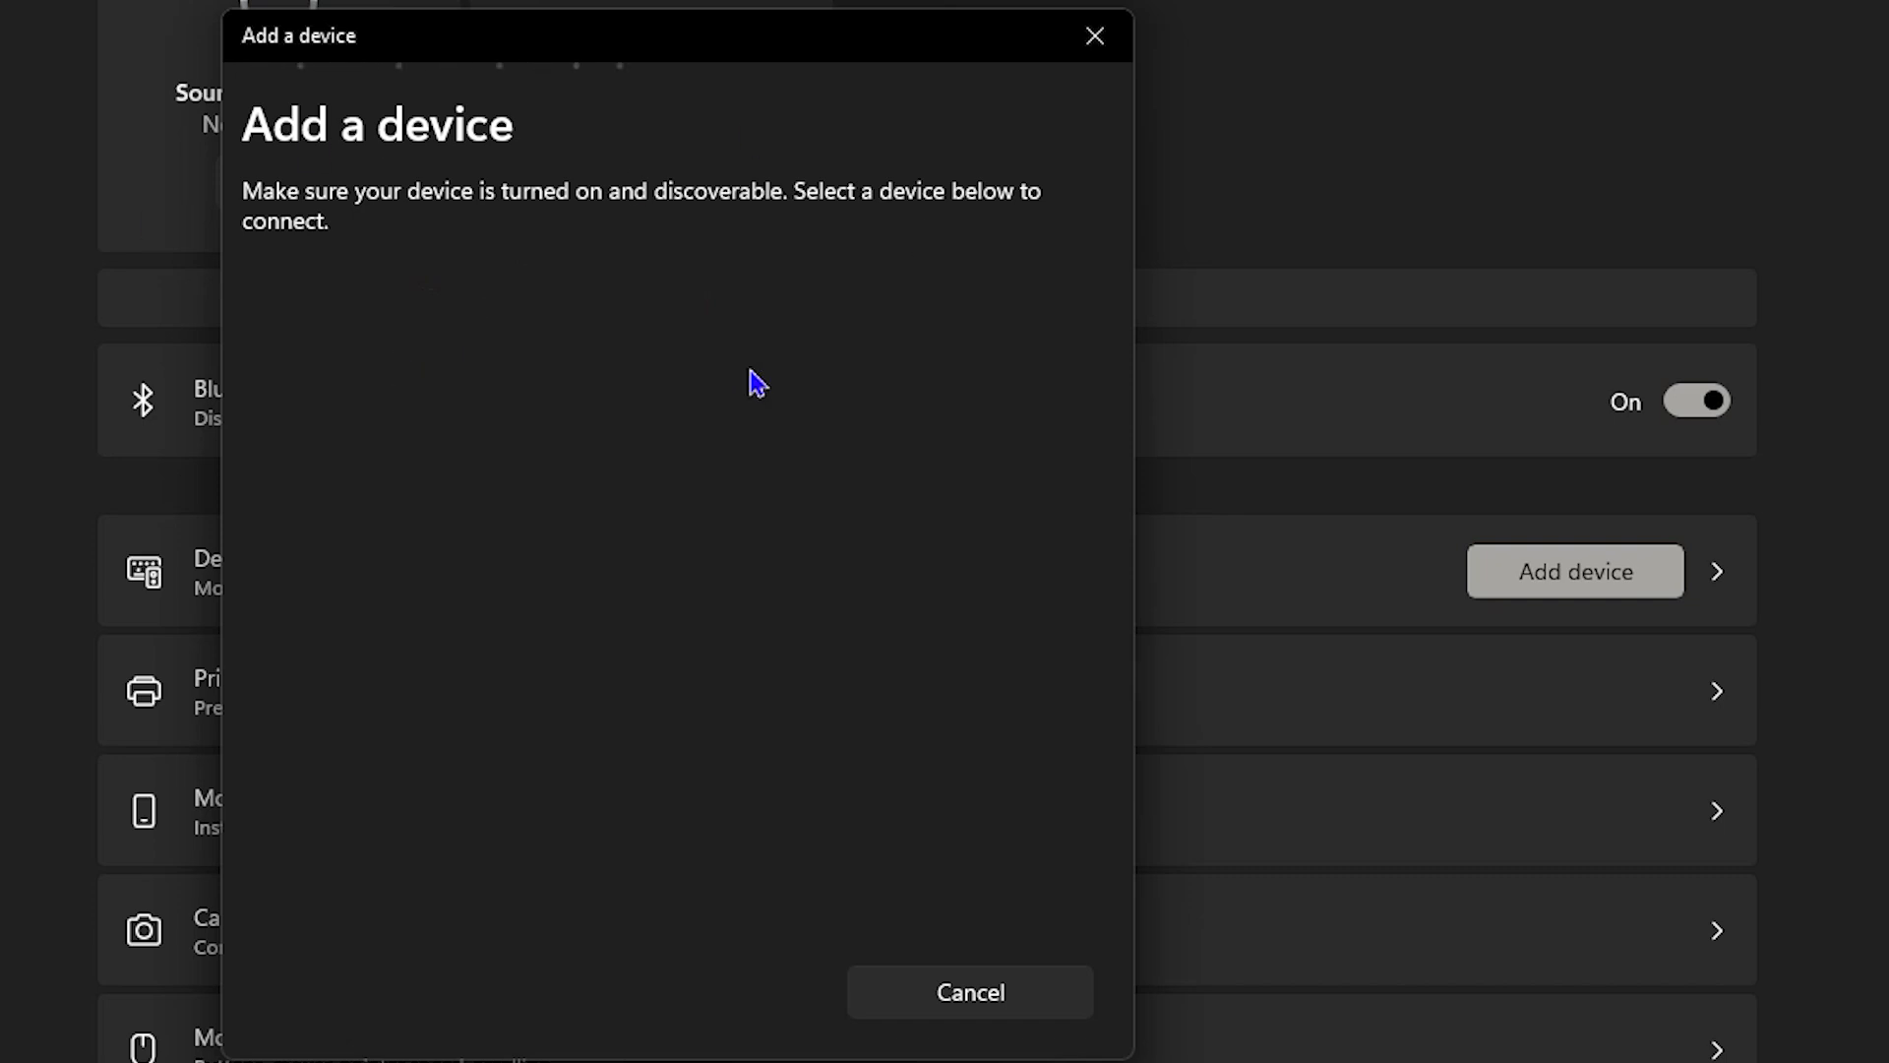